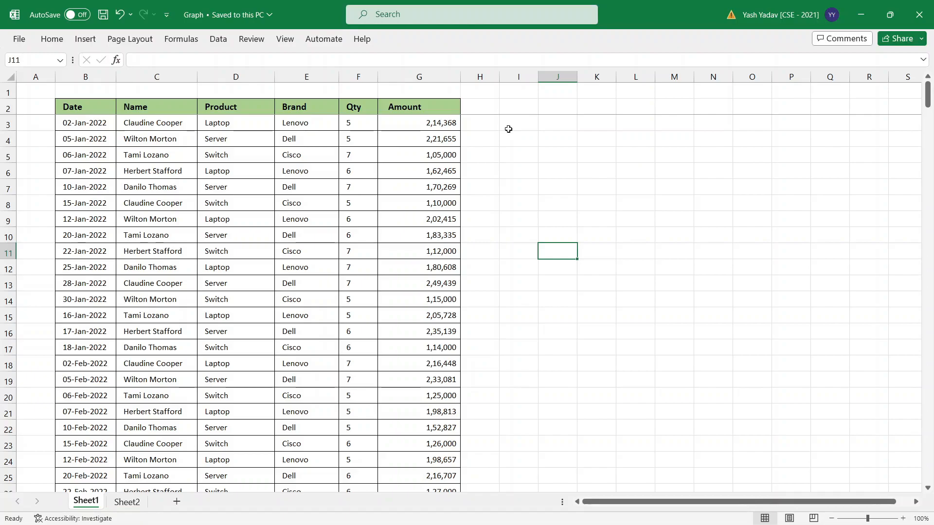
Look through the sales records on Sheet1 down to the last row and return to the first record
left_click(271, 201)
key("ctrl+Down")
scroll(271, 199, "up", 7)
scroll(272, 199, "up", 7)
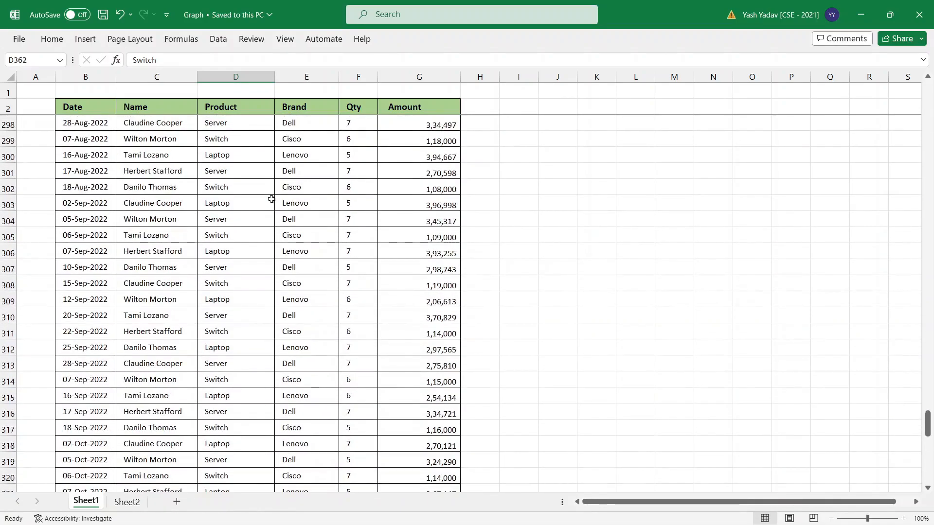
scroll(242, 228, "up", 6)
left_click(209, 253)
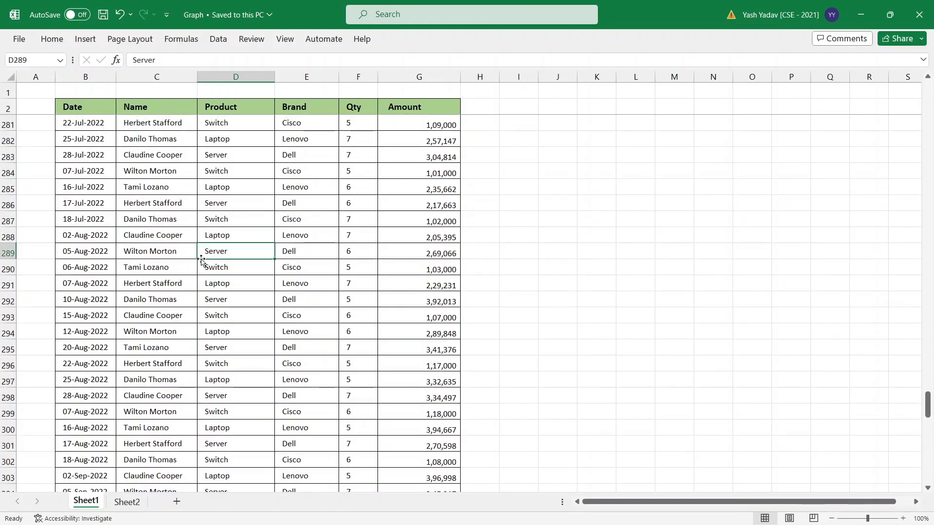
key("ctrl+Up")
key("Down")
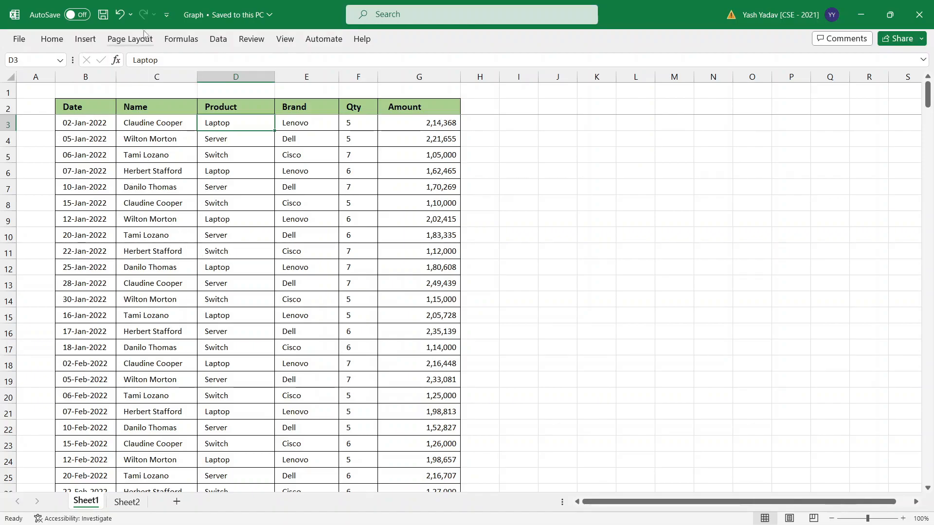
Insert a PivotTable from the sales data range Sheet1!$B$2:$G$362 on a new worksheet
left_click(98, 135)
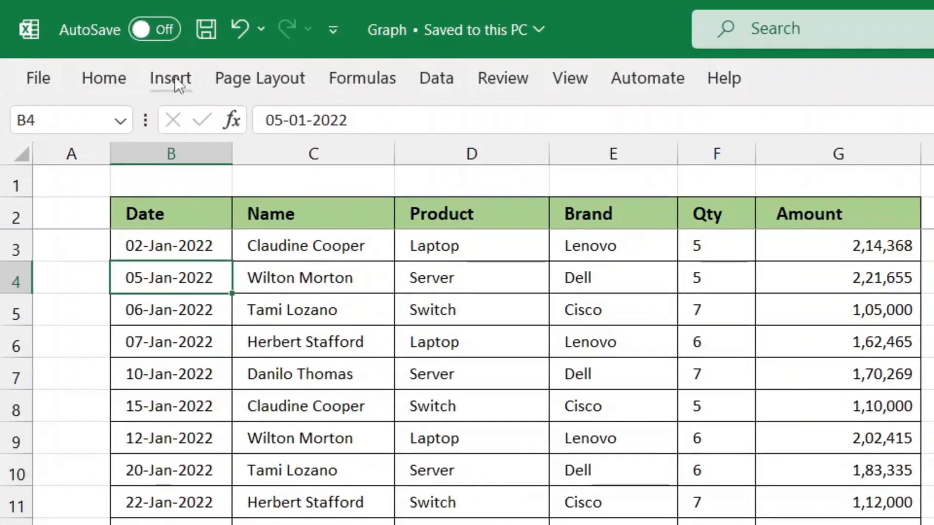
left_click(170, 80)
left_click(56, 174)
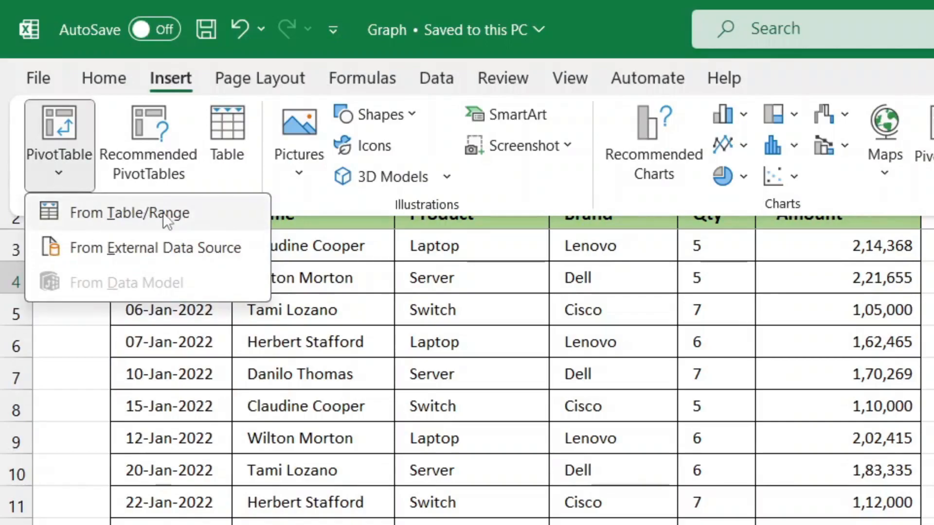
left_click(145, 212)
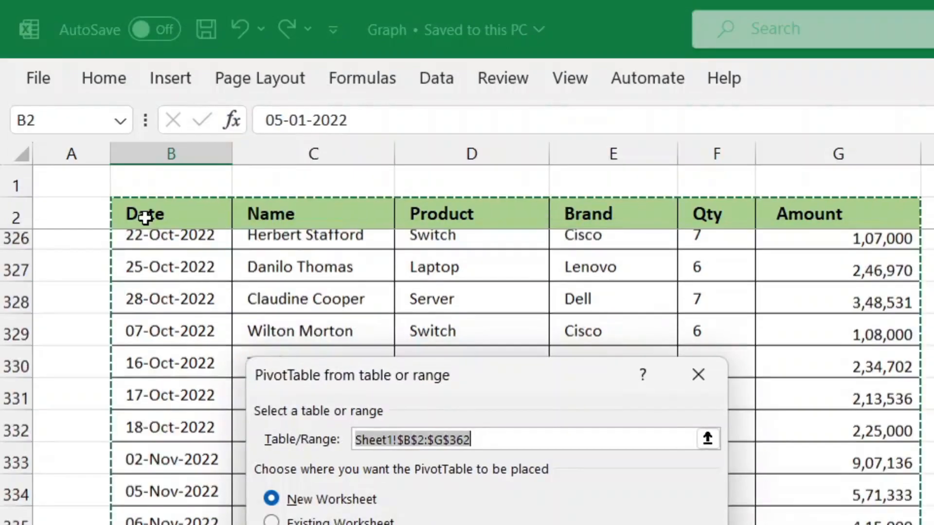
scroll(829, 369, "up", 4)
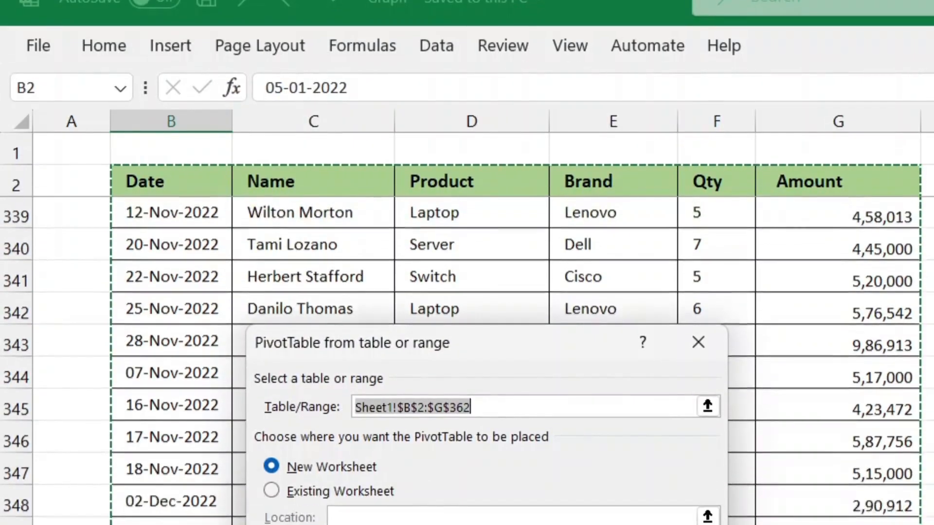
scroll(830, 369, "up", 20)
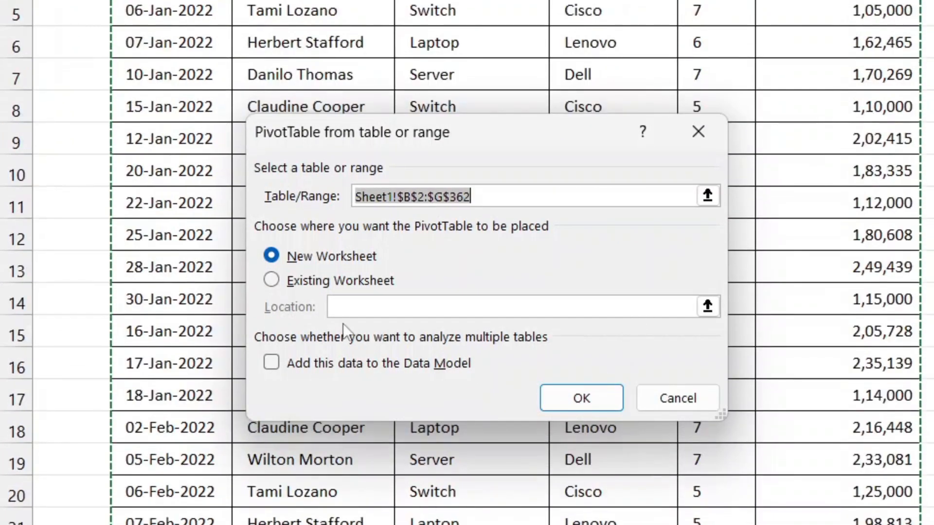
left_click(287, 256)
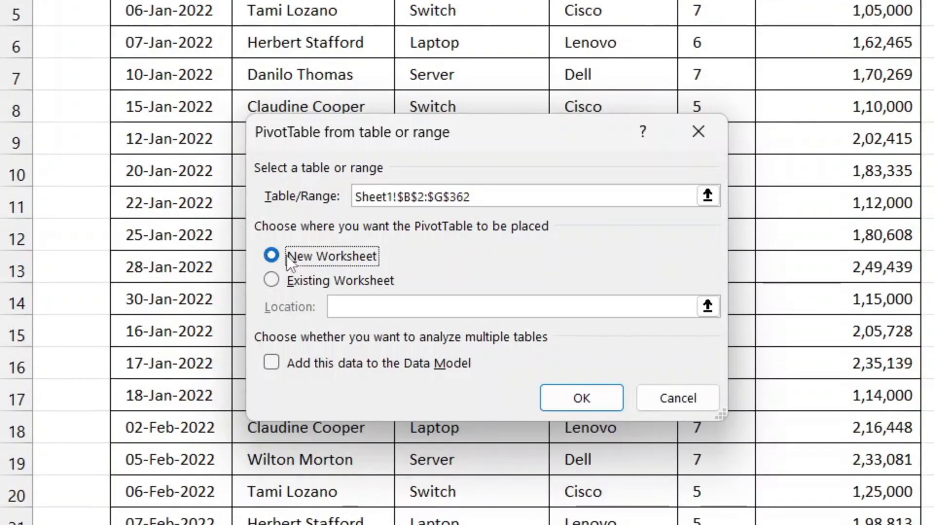
left_click(576, 399)
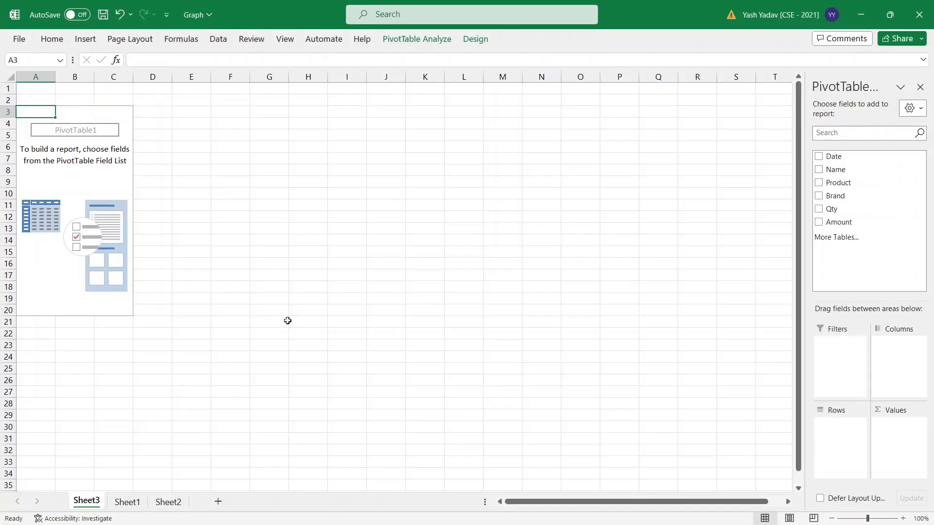
Insert two empty columns before column A to shift the empty PivotTable over to column C
left_click(32, 77)
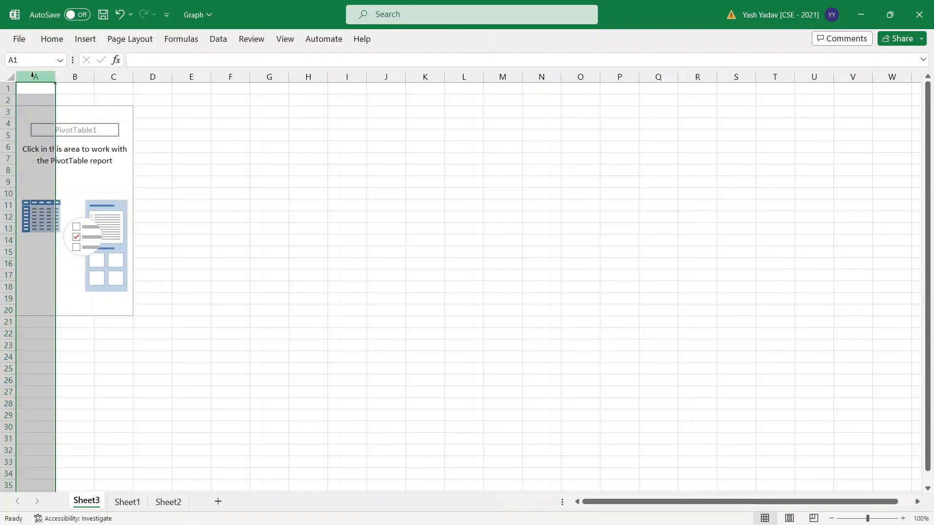
right_click(33, 76)
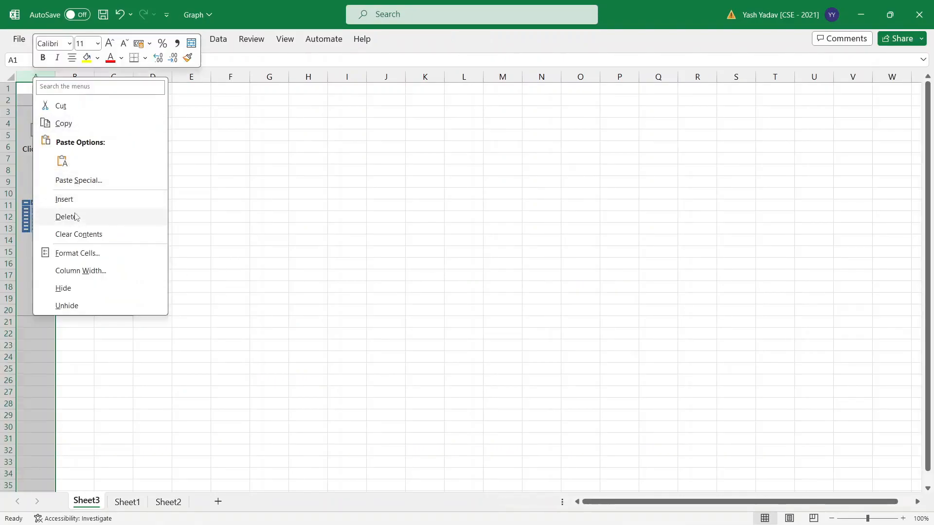
left_click(68, 199)
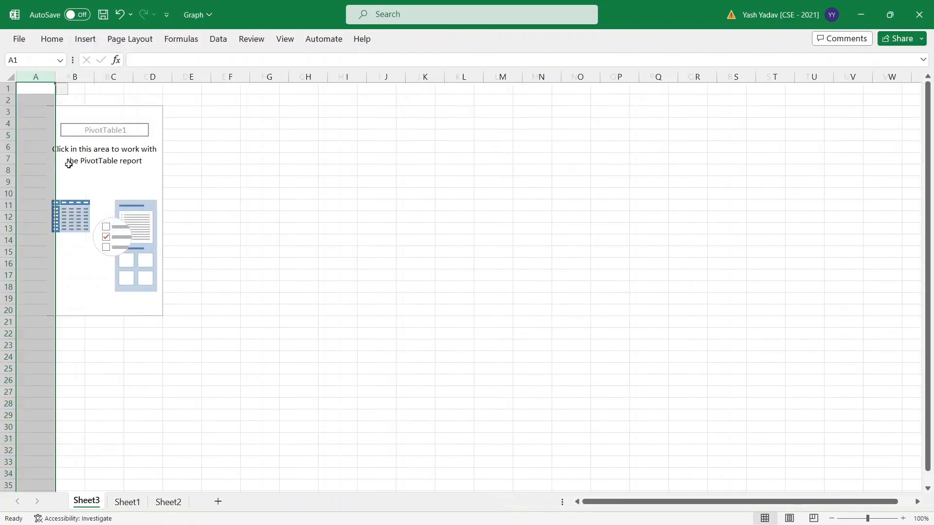
right_click(40, 80)
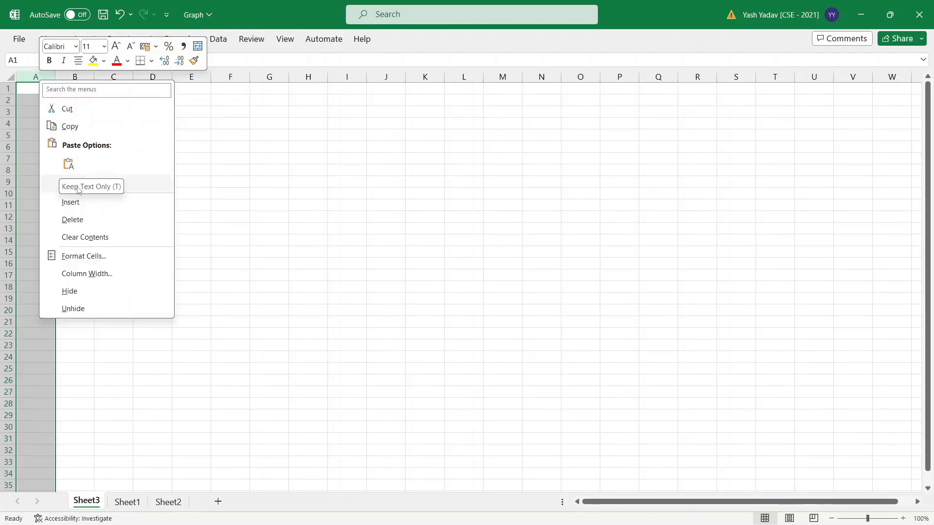
left_click(78, 202)
left_click(269, 152)
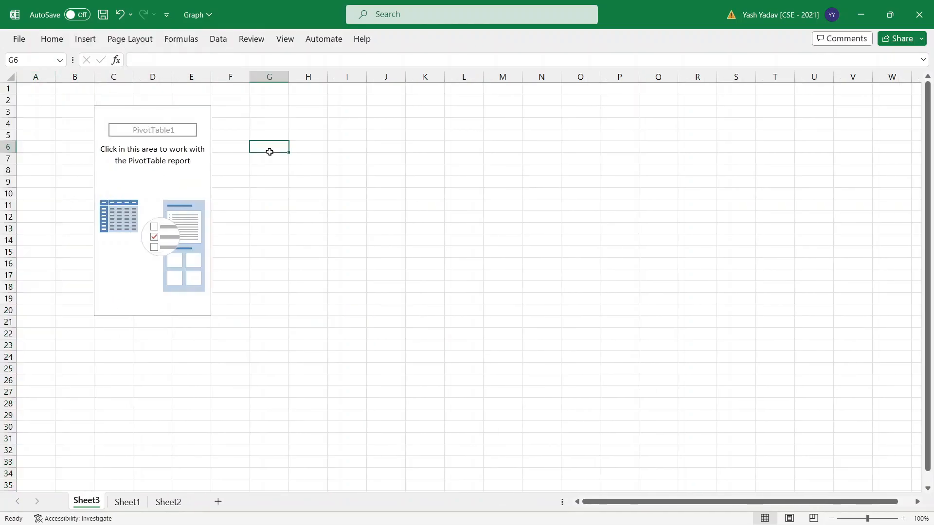
Set the row height of the whole PivotTable sheet to 20
left_click(9, 77)
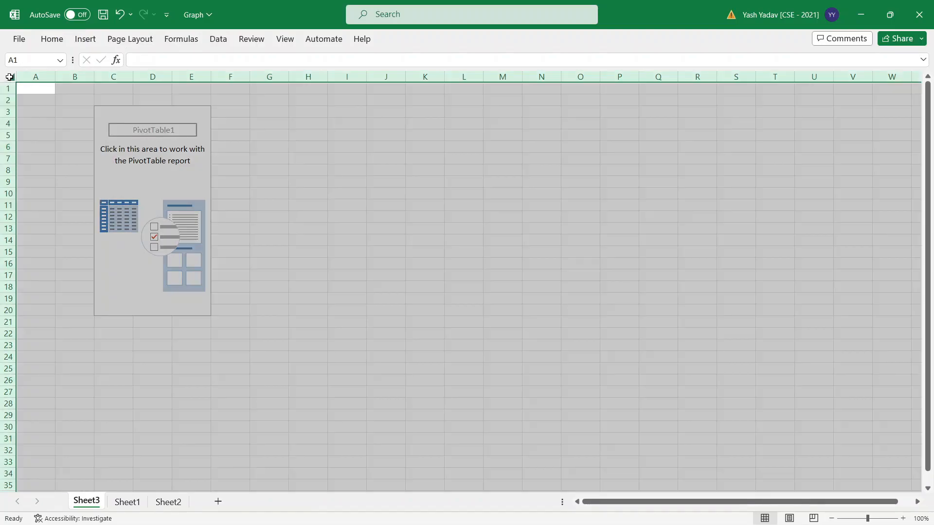
right_click(7, 102)
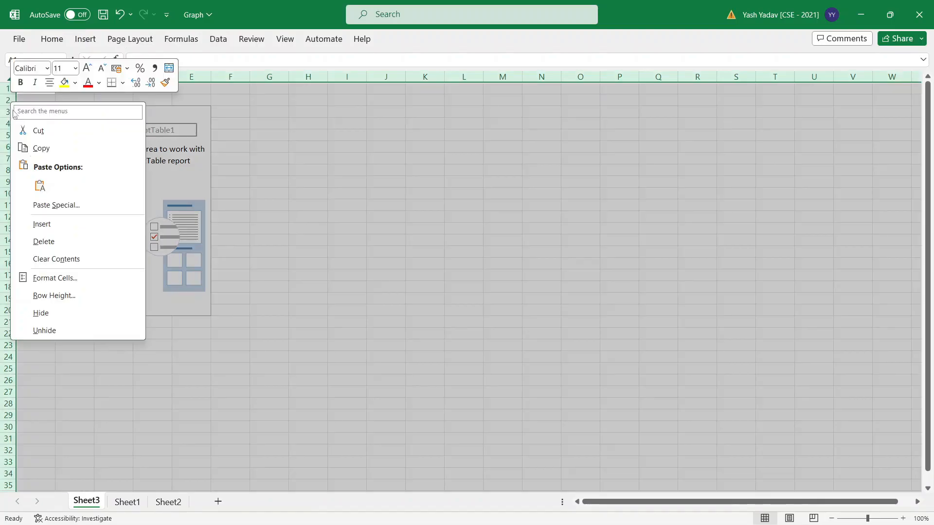
left_click(54, 296)
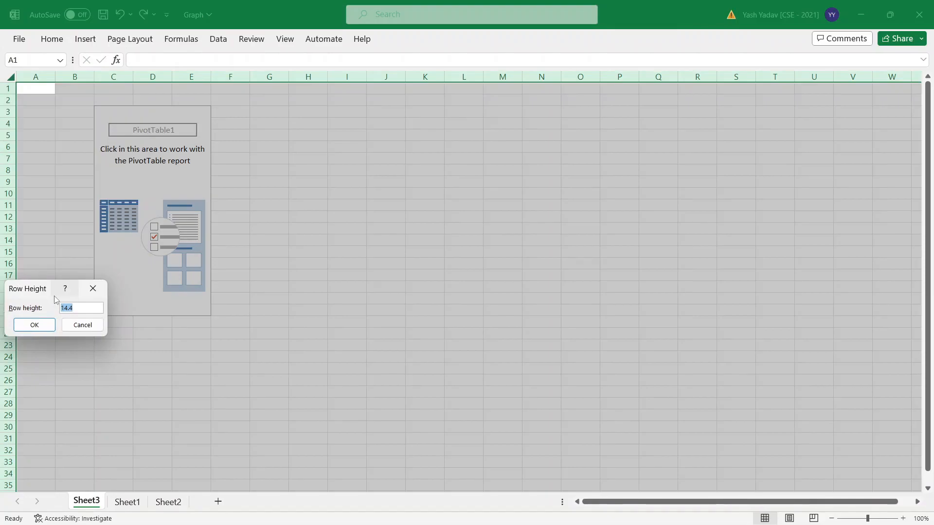
type("20")
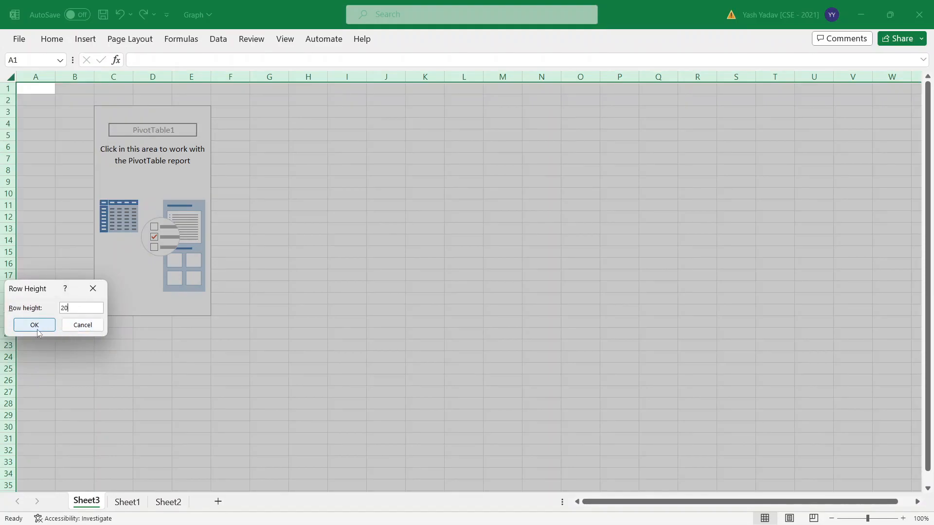
left_click(35, 326)
left_click(242, 200)
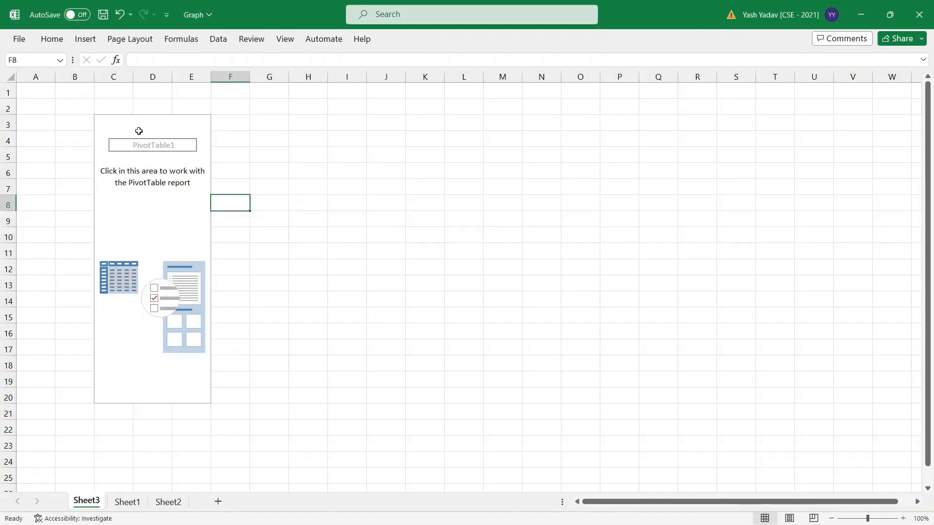
Lay out the PivotTable with Product as rows, Amount as values and Name as filter, and close the field list
left_click(112, 122)
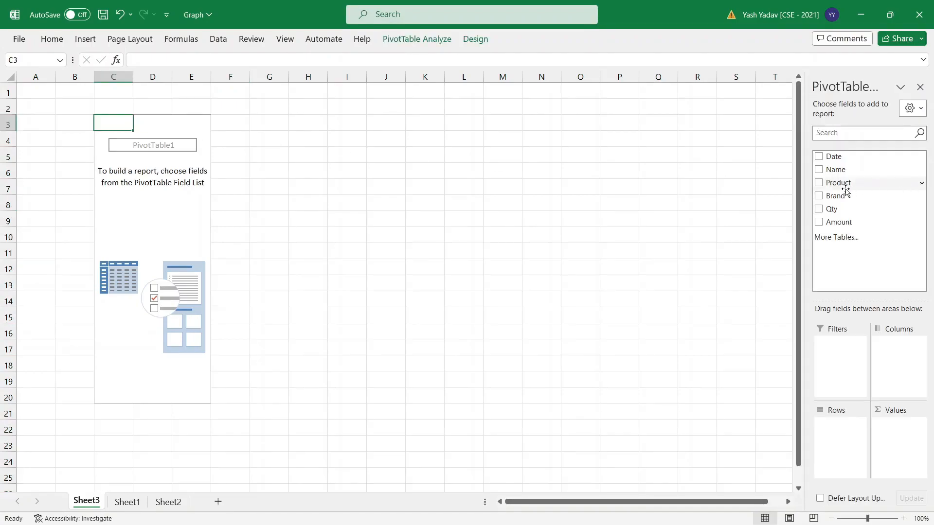
left_click_drag(843, 188, 834, 431)
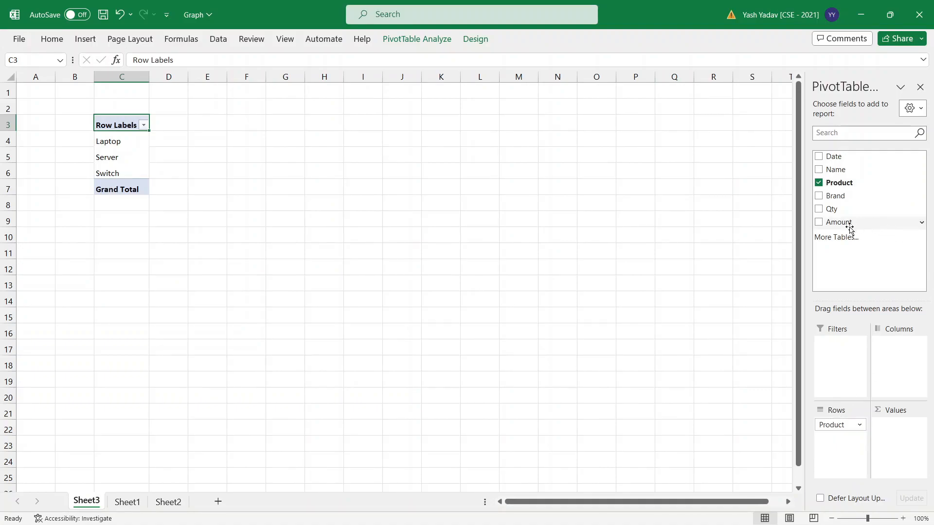
left_click_drag(842, 224, 897, 433)
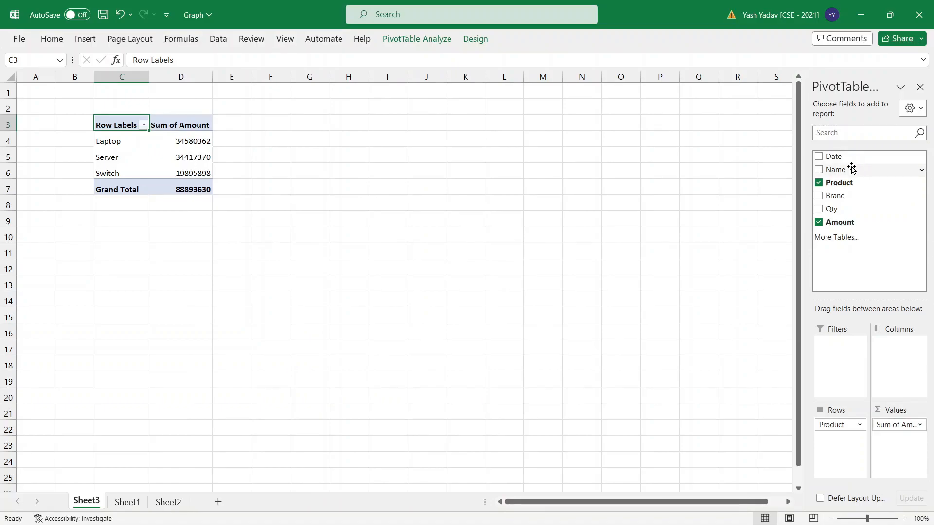
left_click_drag(843, 173, 838, 369)
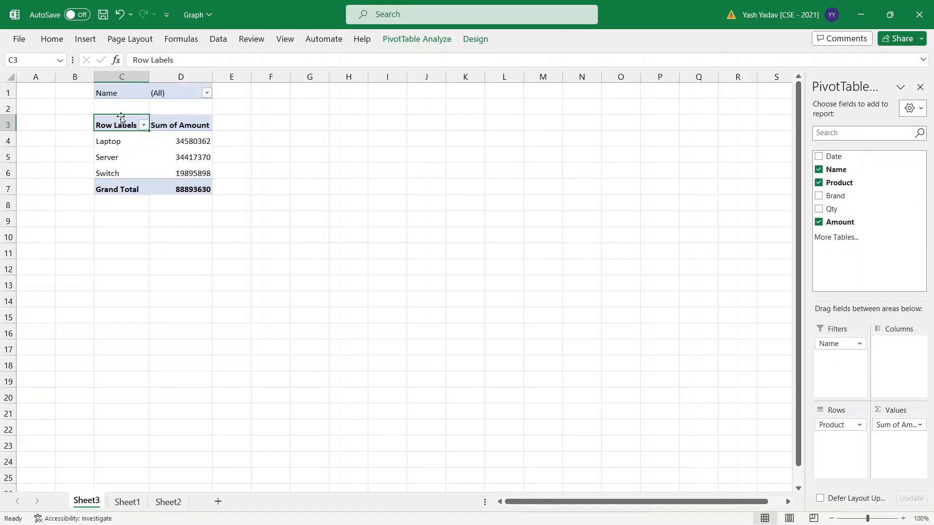
left_click_drag(119, 90, 185, 180)
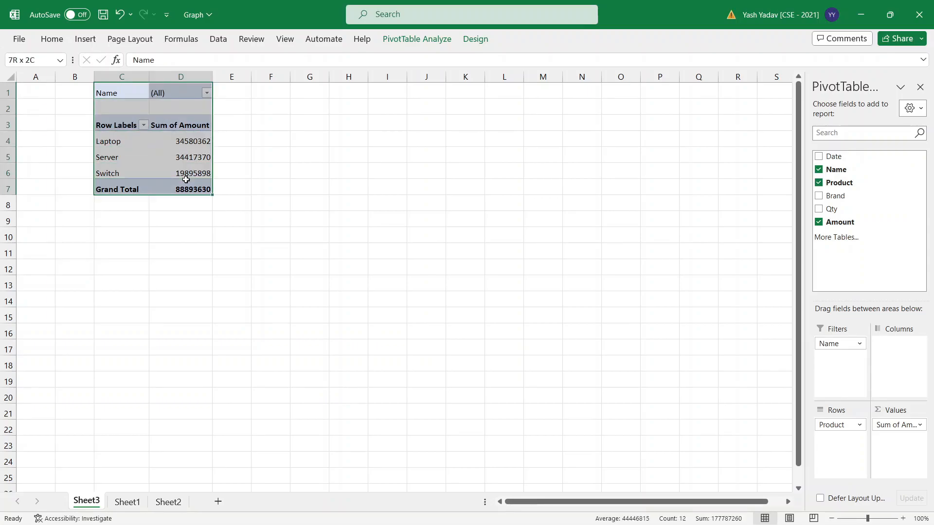
left_click(920, 87)
left_click(287, 154)
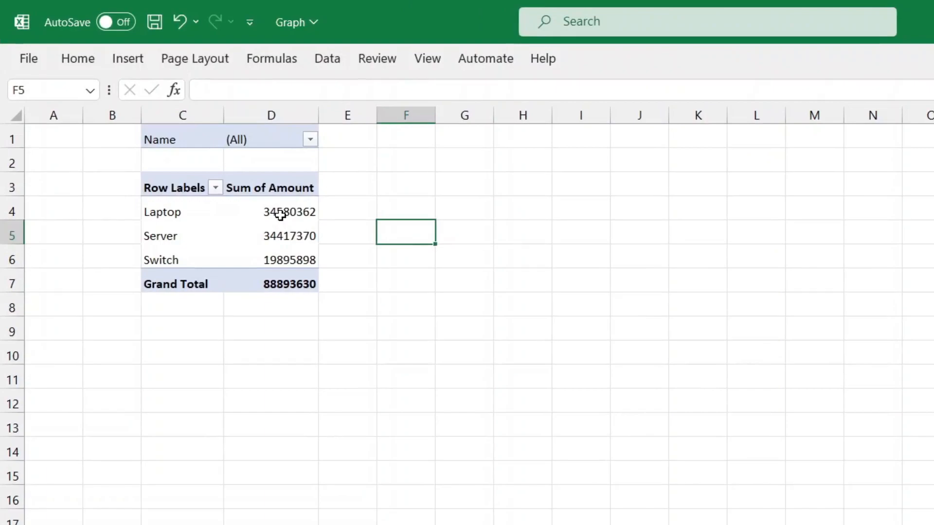
Show the Sum of Amount values in D4:D7 as % of Column Total
mouse_move(280, 215)
left_click_drag(280, 216, 280, 278)
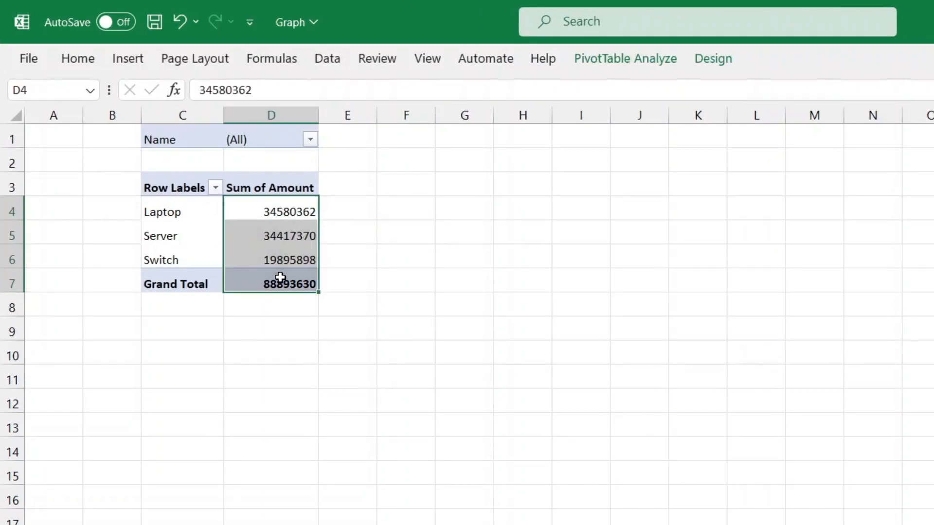
mouse_move(280, 278)
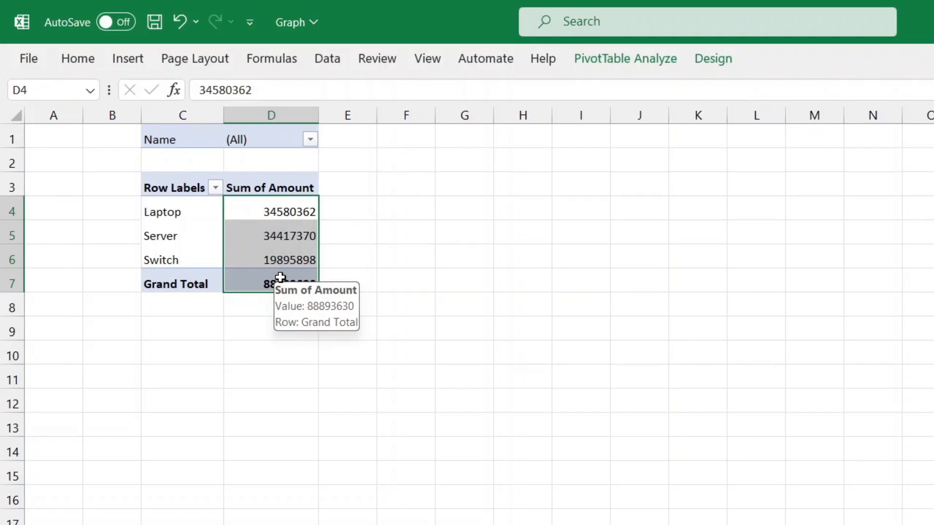
right_click(281, 213)
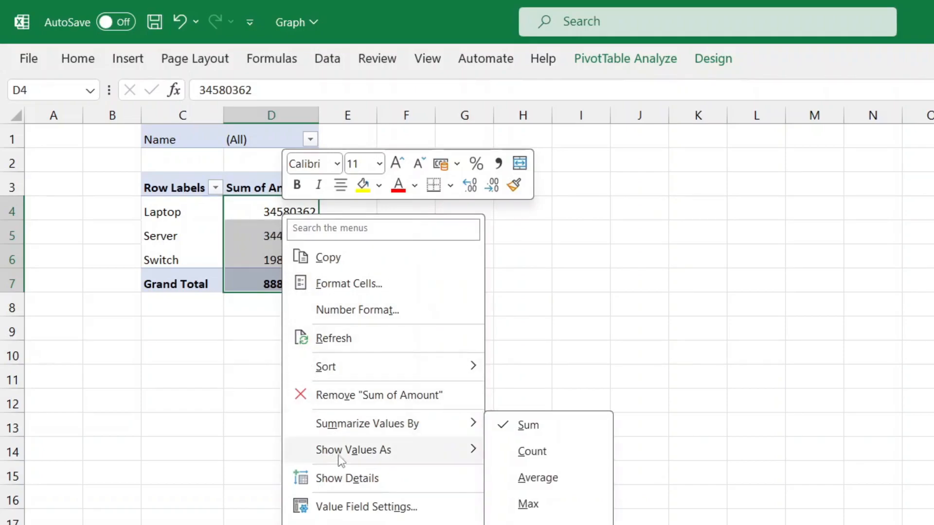
mouse_move(341, 461)
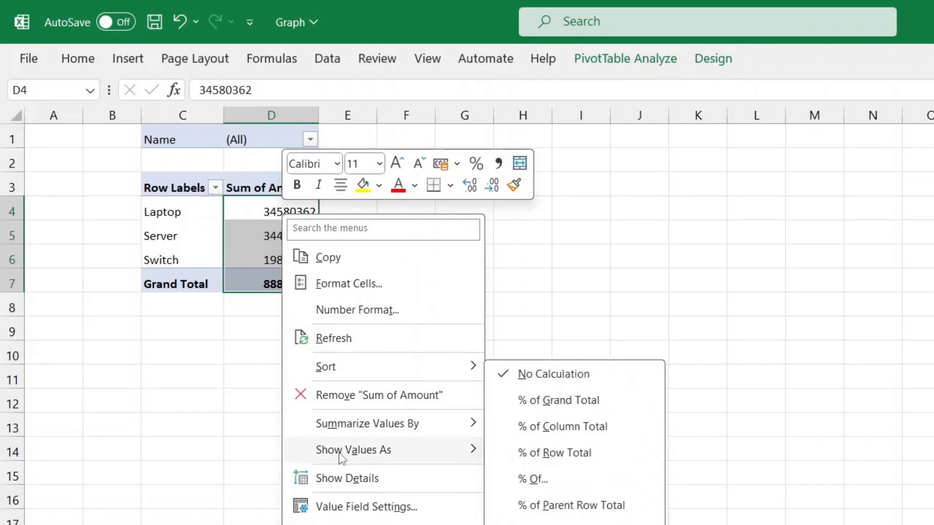
left_click(561, 430)
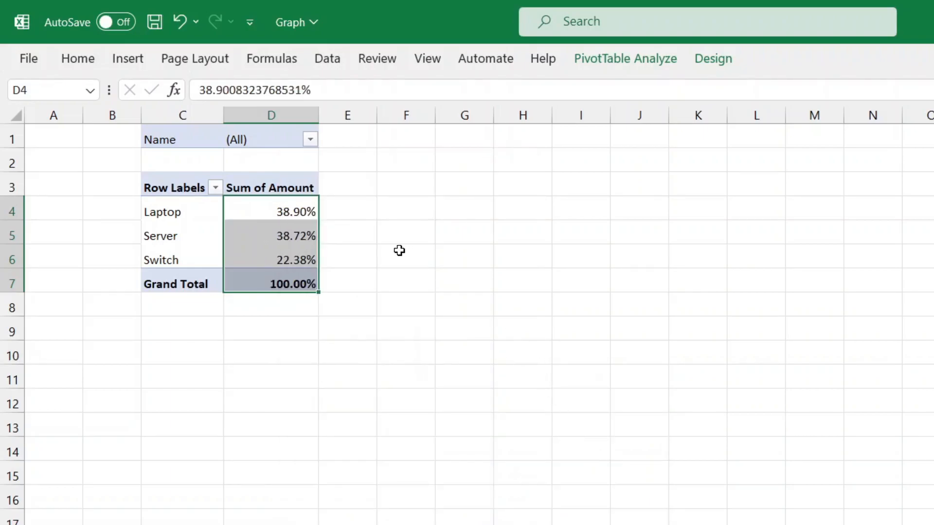
Set the number format of the Sum of Amount percentages to zero decimal places
right_click(282, 218)
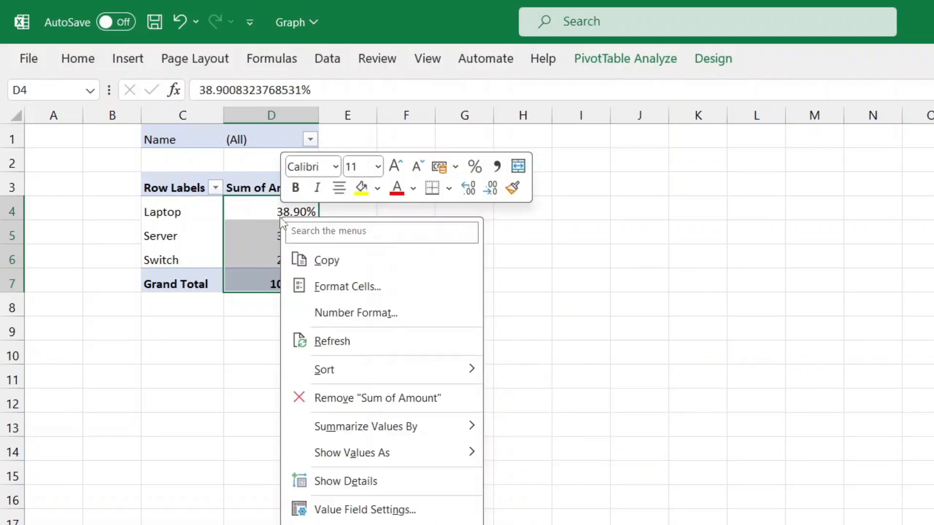
left_click(350, 316)
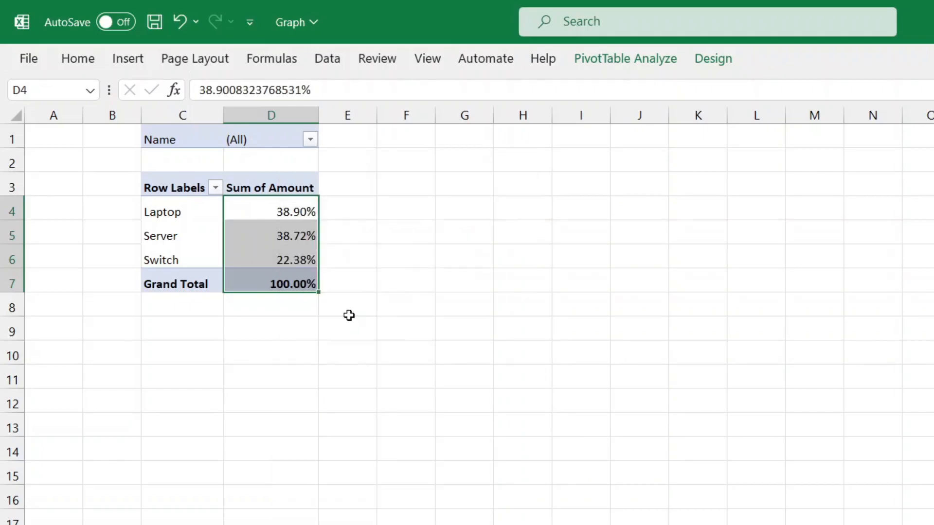
left_click(389, 206)
left_click(389, 206)
left_click(452, 512)
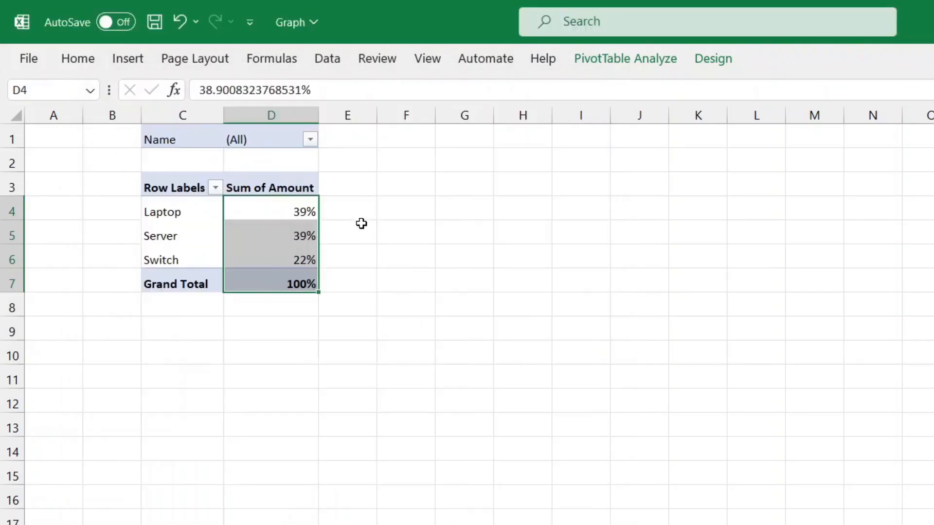
left_click(349, 208)
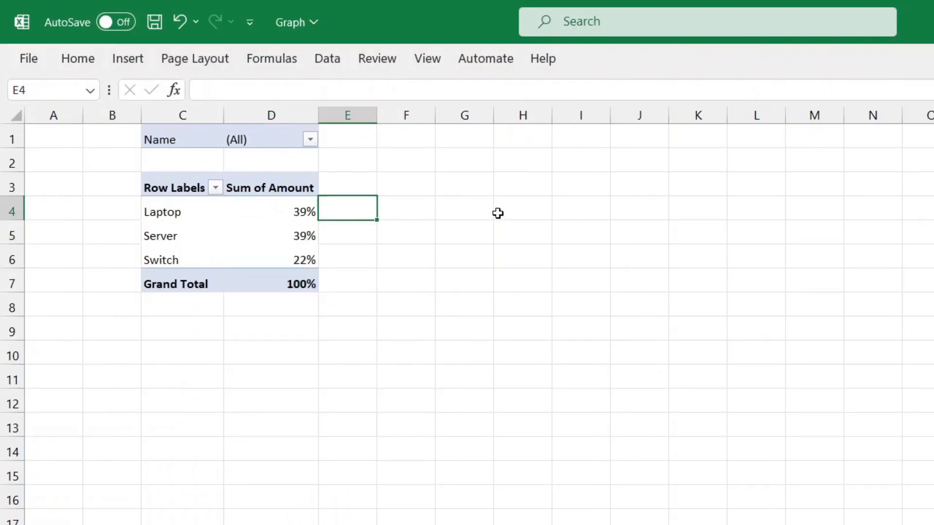
Apply an orange PivotTable style from the second row of the Medium group to the PivotTable in C1:D7
left_click_drag(176, 142, 313, 285)
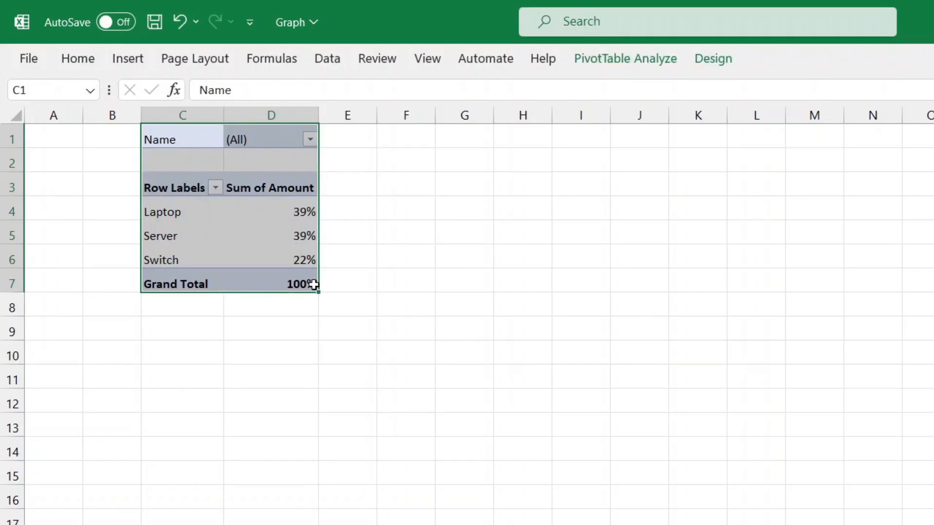
left_click(699, 60)
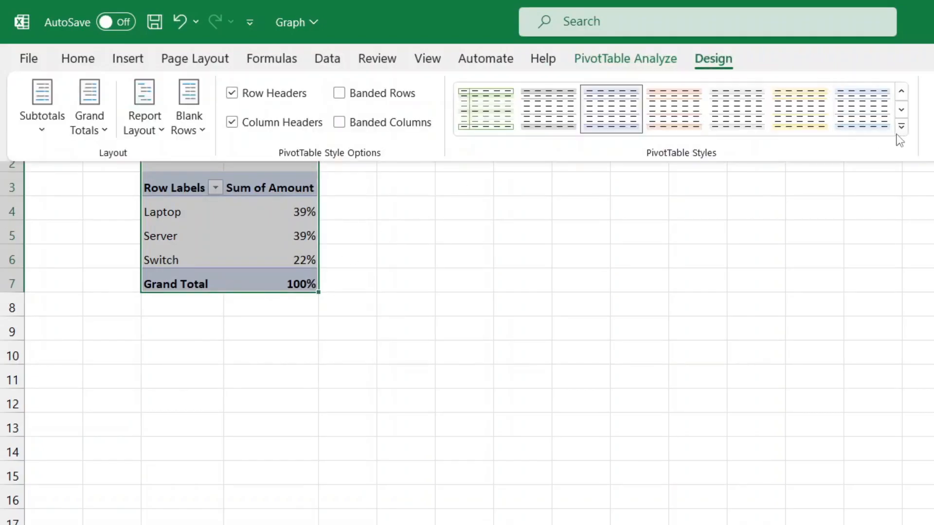
left_click(901, 127)
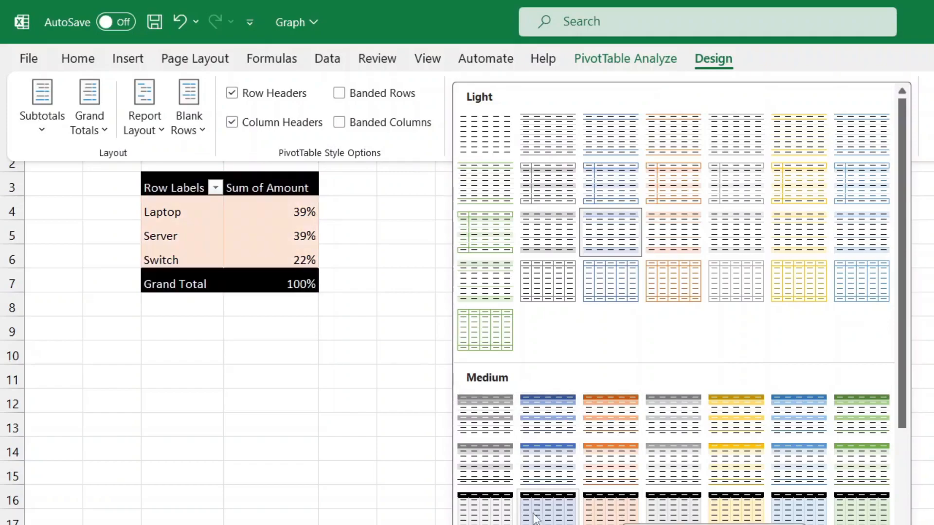
left_click(611, 470)
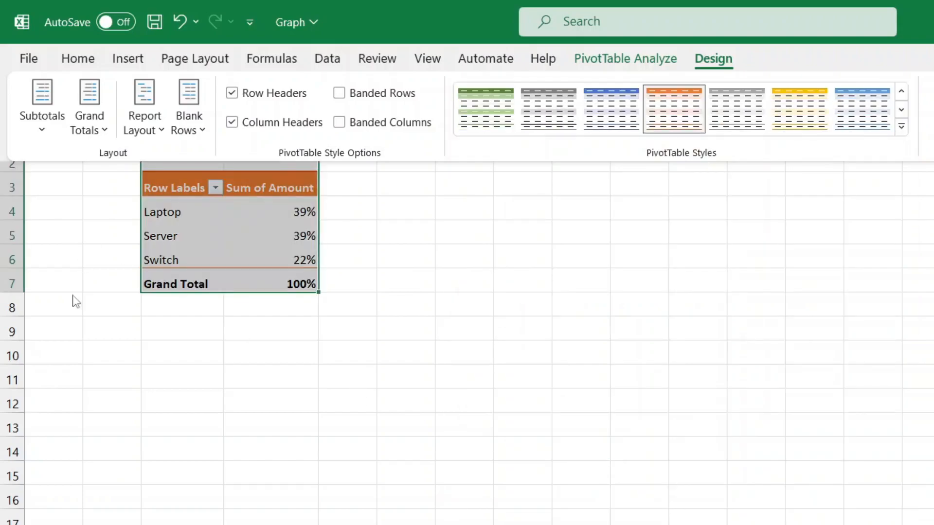
left_click(663, 311)
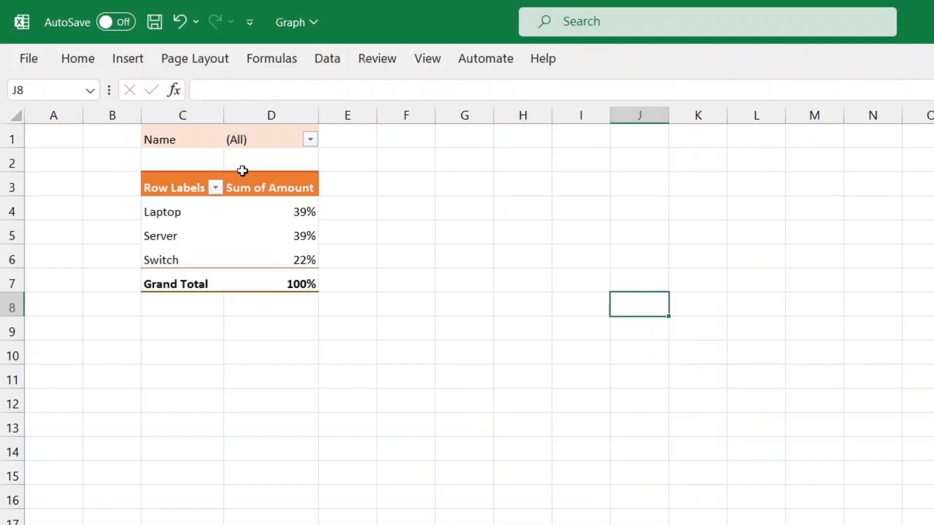
Make the PivotTable text in C1:D7 bold and set its font size to 14
left_click_drag(173, 137, 289, 271)
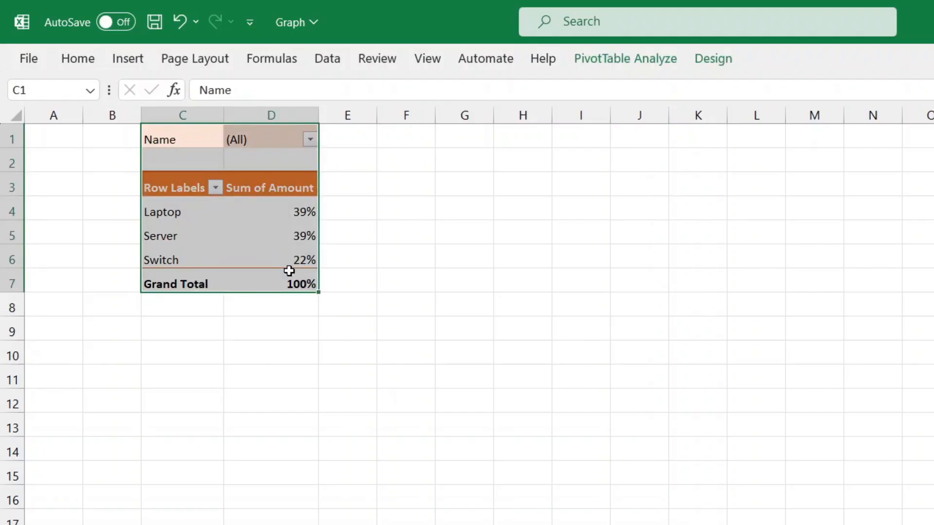
key("ctrl+b")
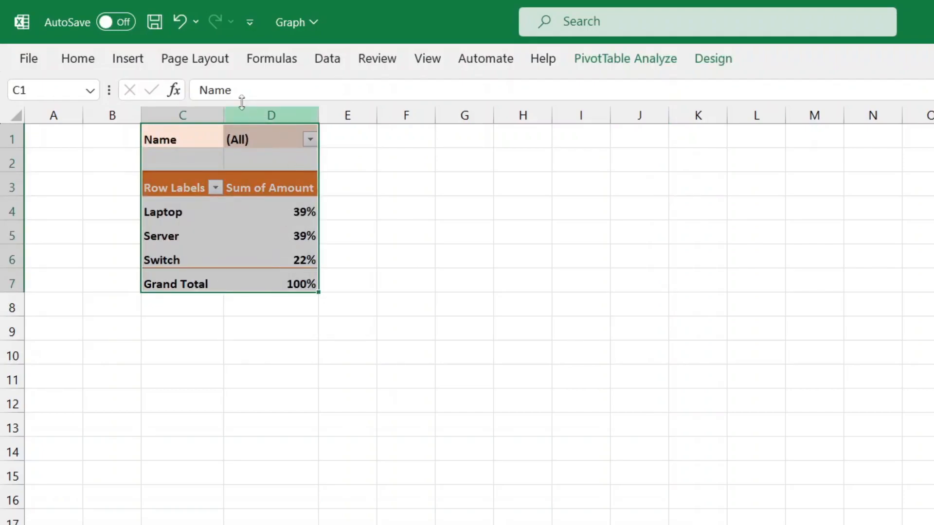
left_click(74, 59)
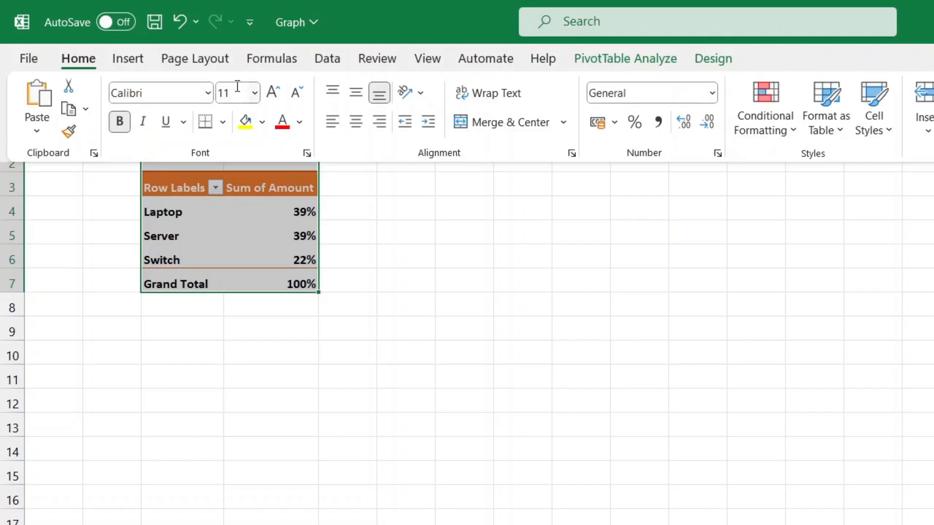
left_click(273, 95)
left_click(273, 97)
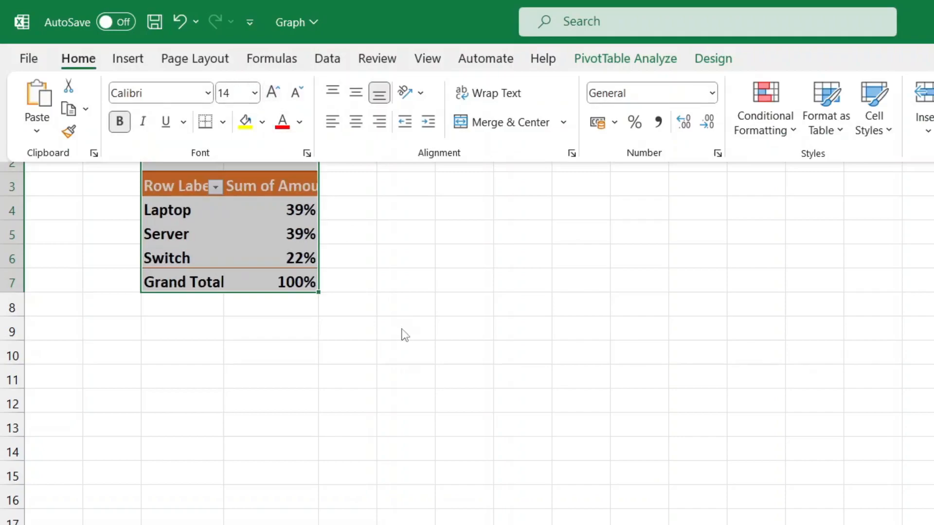
left_click(384, 335)
left_click(335, 155)
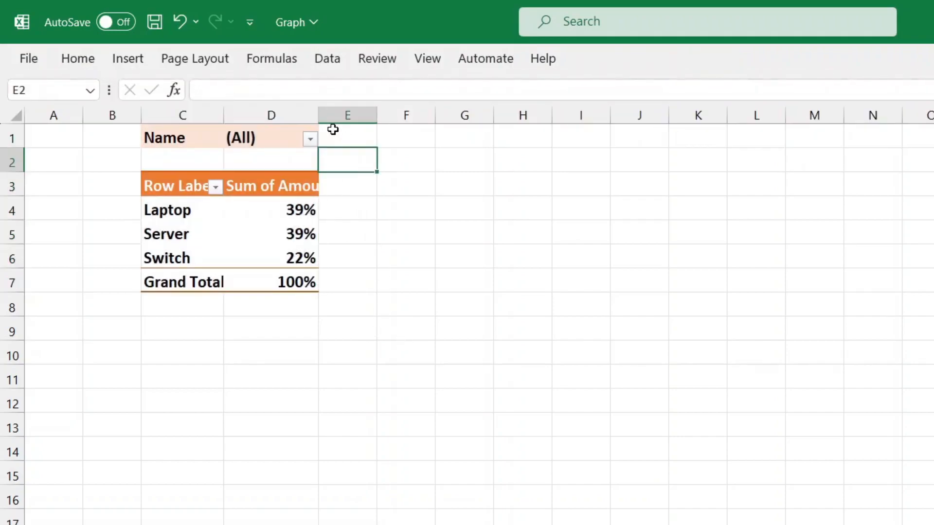
Widen columns D and C so the enlarged PivotTable headings fit
left_click_drag(319, 115, 352, 120)
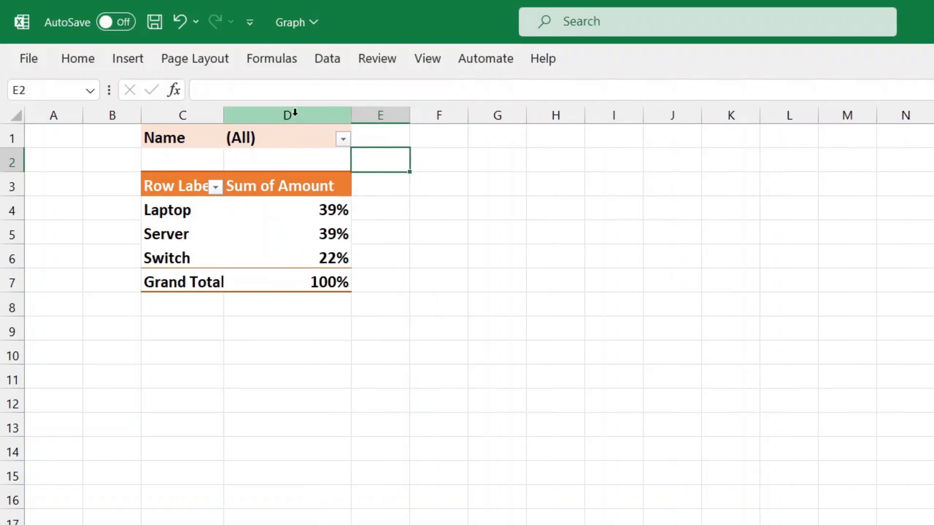
left_click_drag(224, 118, 236, 120)
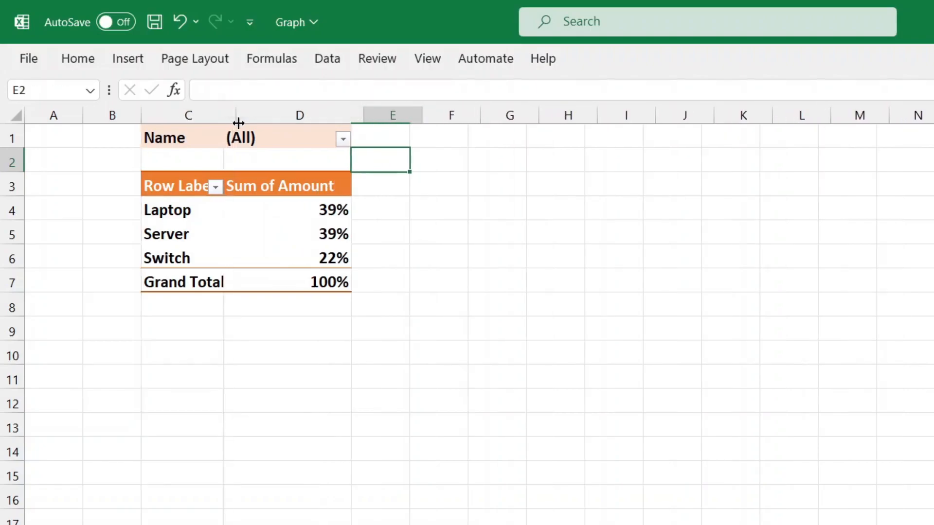
left_click(406, 213)
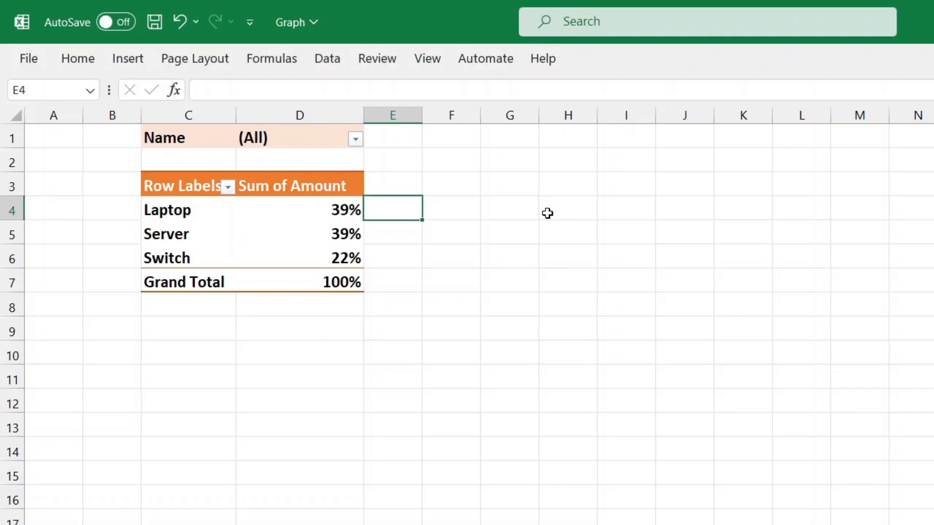
type("=1")
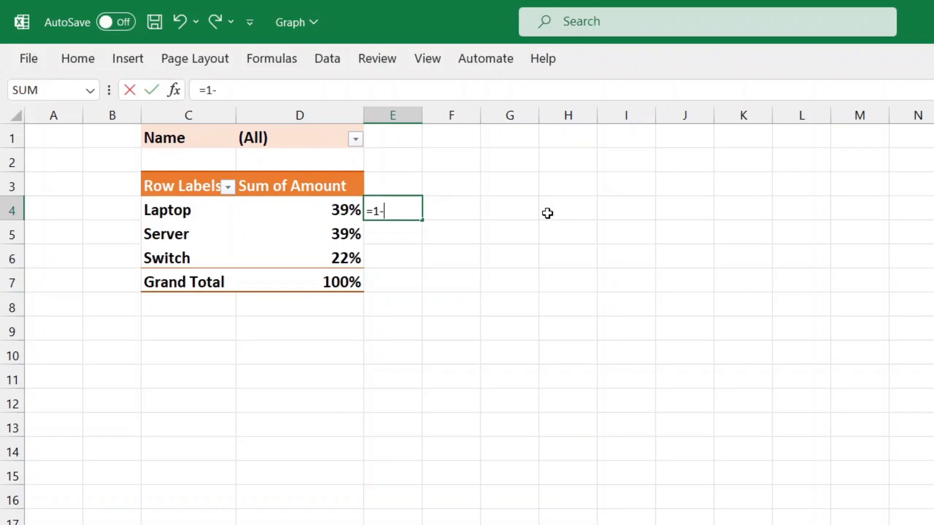
type("-")
left_click(333, 201)
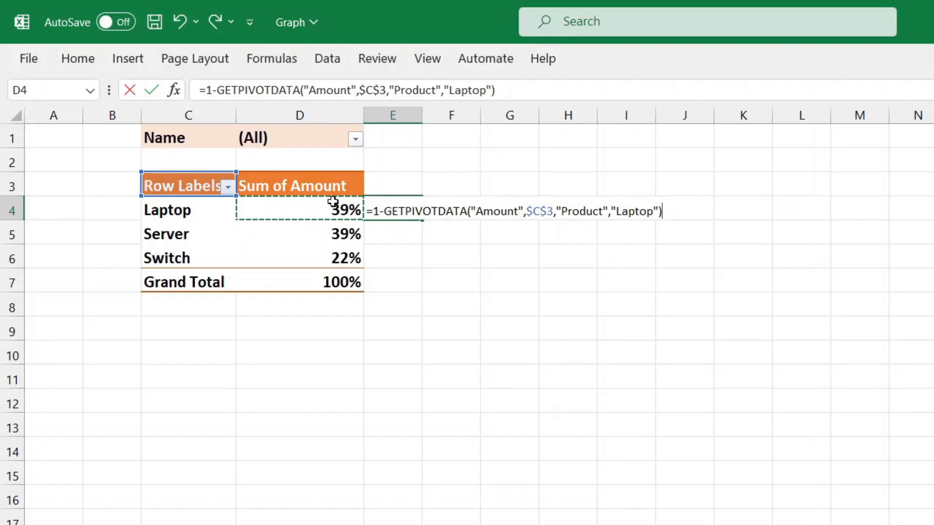
key("Escape")
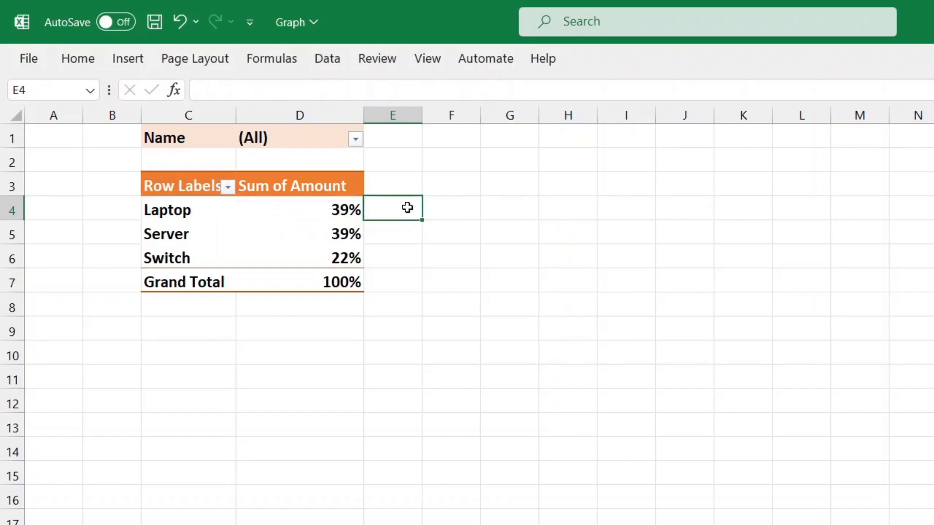
Enter the formula =1-D4 in cell E4 to calculate the remaining percentage for Laptop
type("=1")
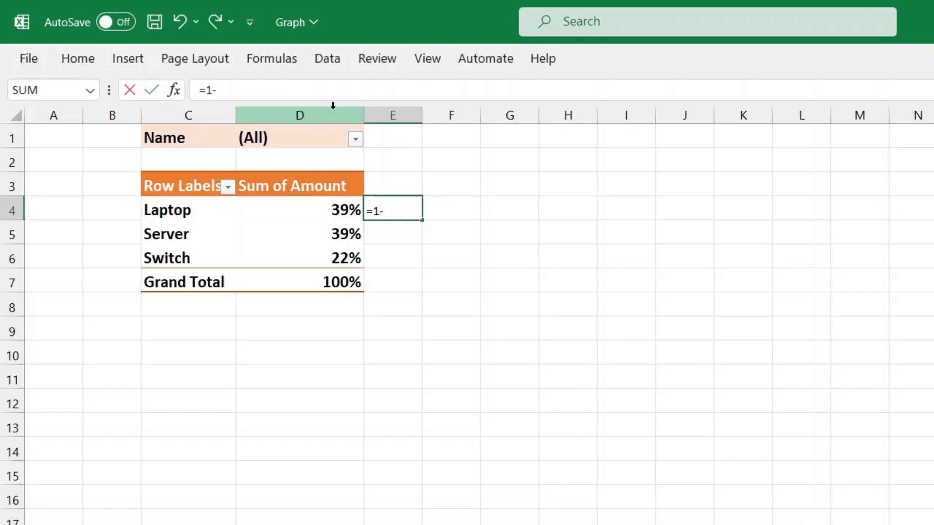
type("-")
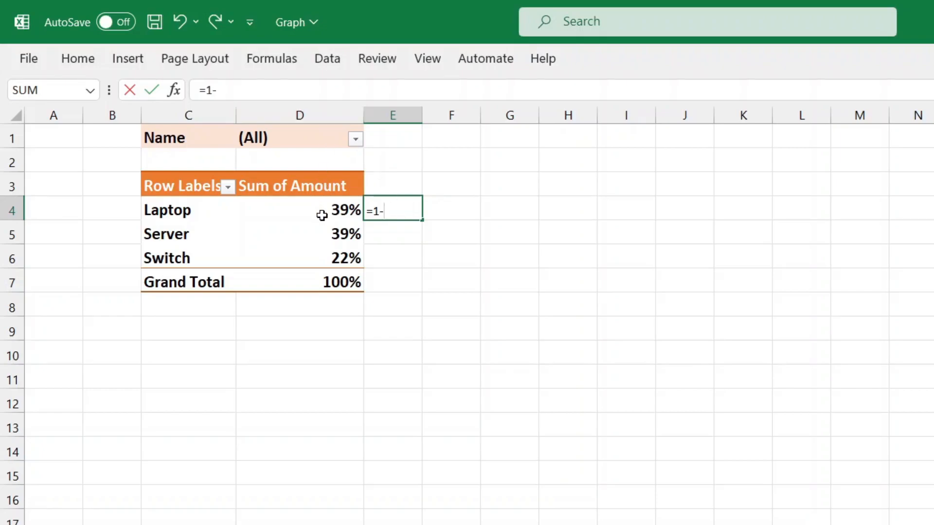
type("D4")
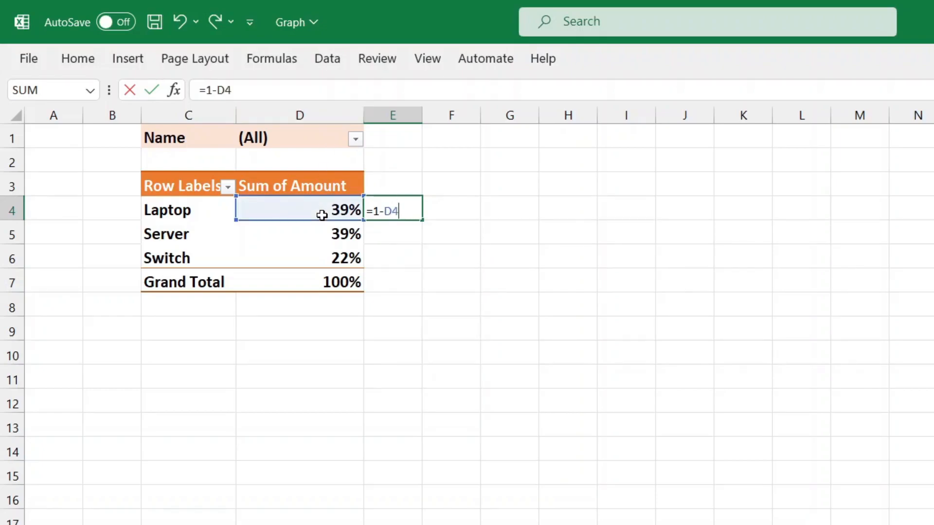
key("Return")
left_click(410, 206)
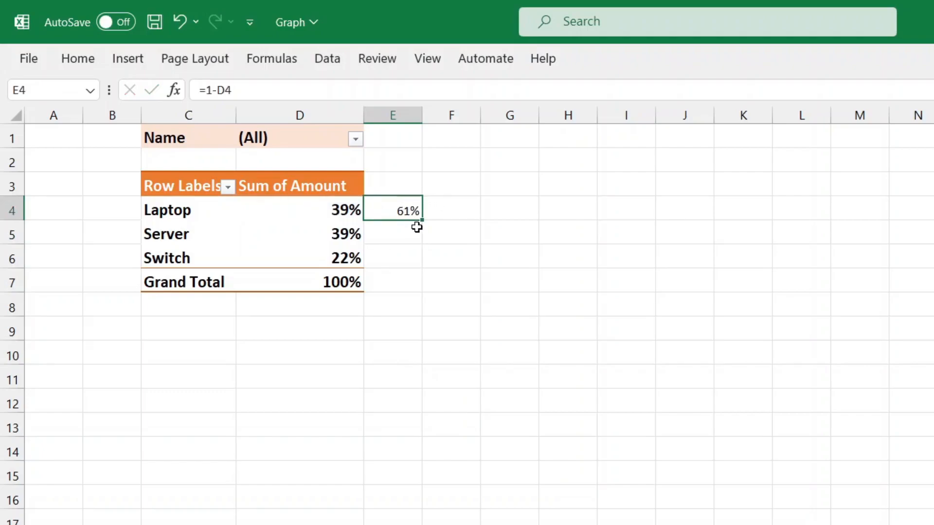
Fill the remainder formula from E4 down to E6 and make the three cells bold
left_click_drag(423, 222, 423, 270)
key("ctrl+b")
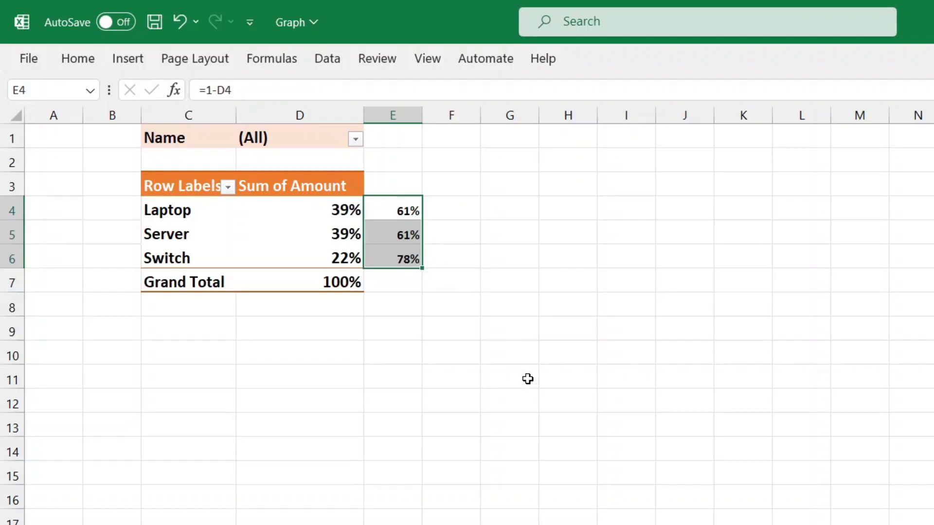
left_click(370, 387)
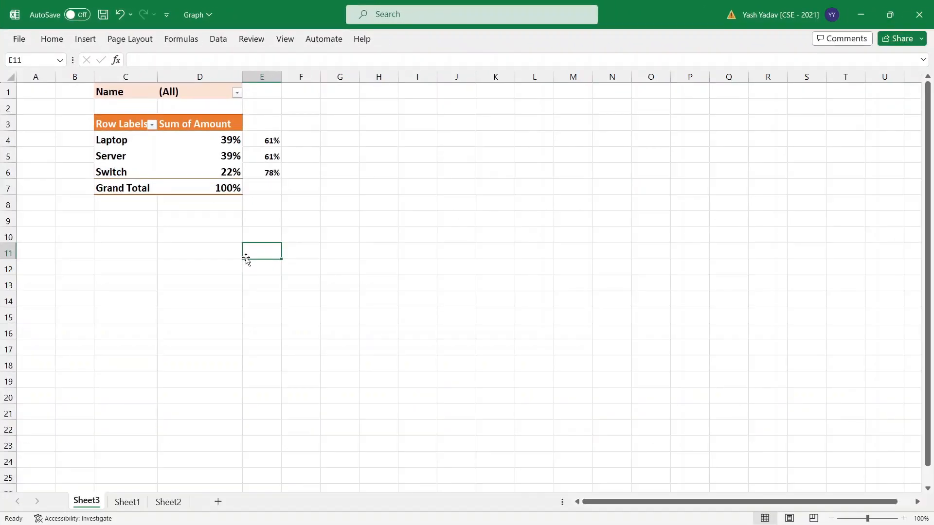
Insert an empty doughnut chart from a blank cell and place it beside the PivotTable, covering about F2 to M13
left_click(335, 123)
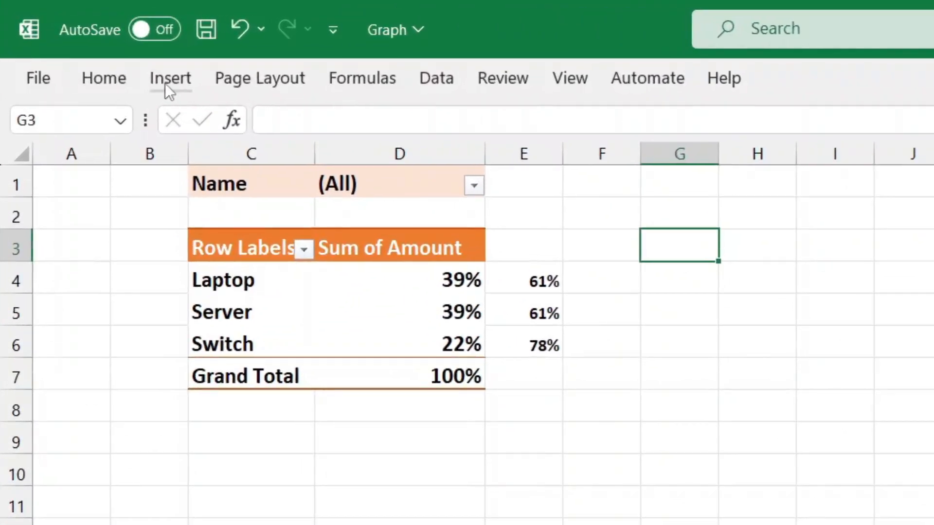
left_click(84, 40)
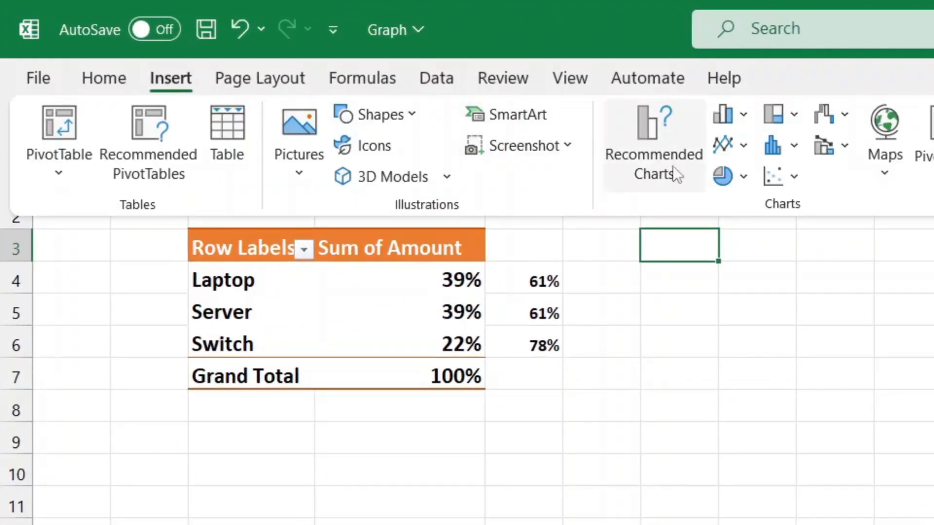
left_click(743, 177)
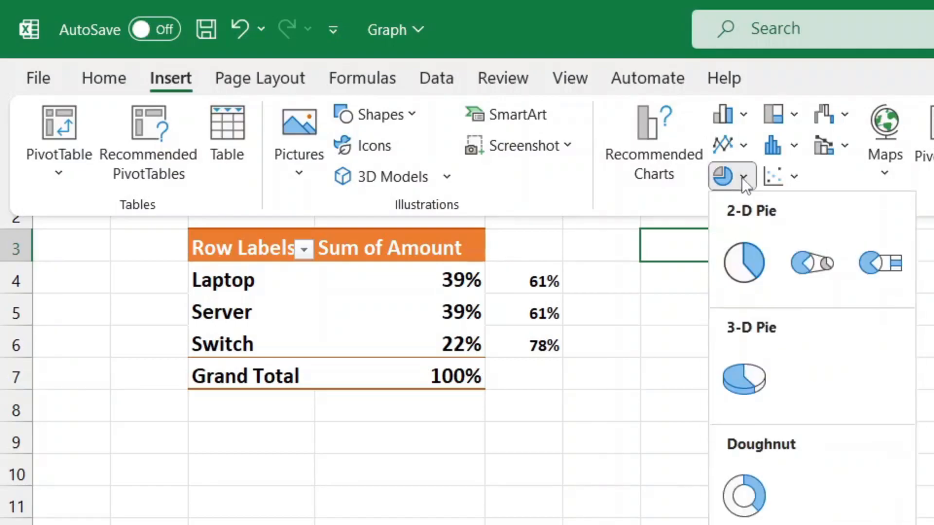
left_click(750, 508)
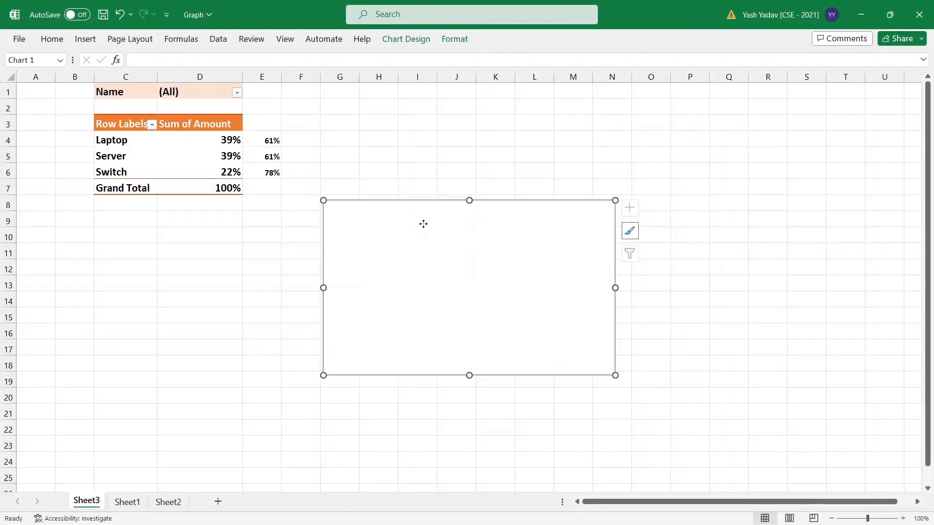
left_click_drag(423, 224, 403, 141)
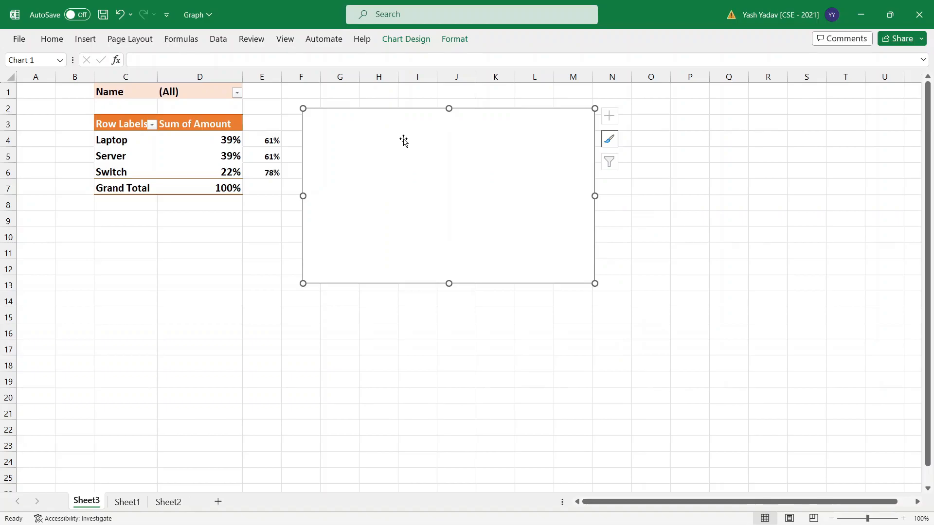
Add an unnamed data series to the doughnut chart with twenty comma-separated values of 1
right_click(390, 166)
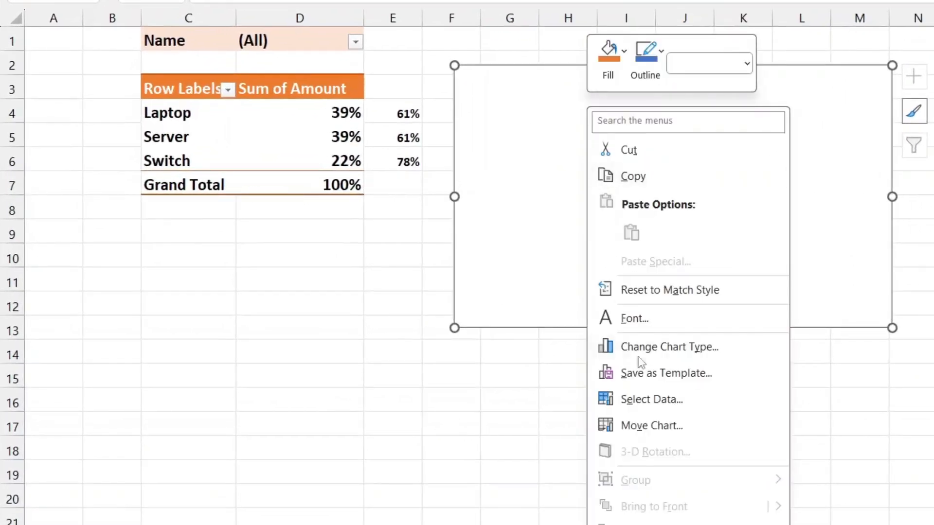
left_click(640, 401)
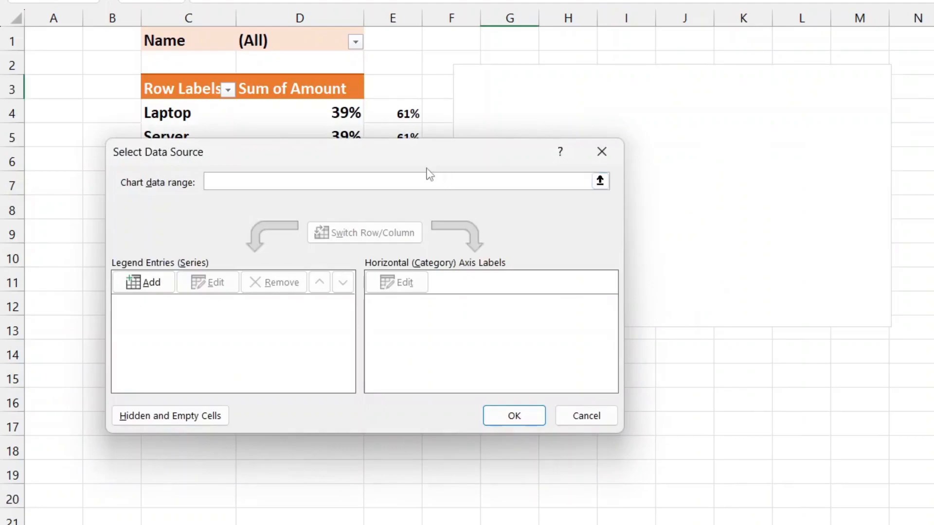
left_click_drag(390, 166, 509, 177)
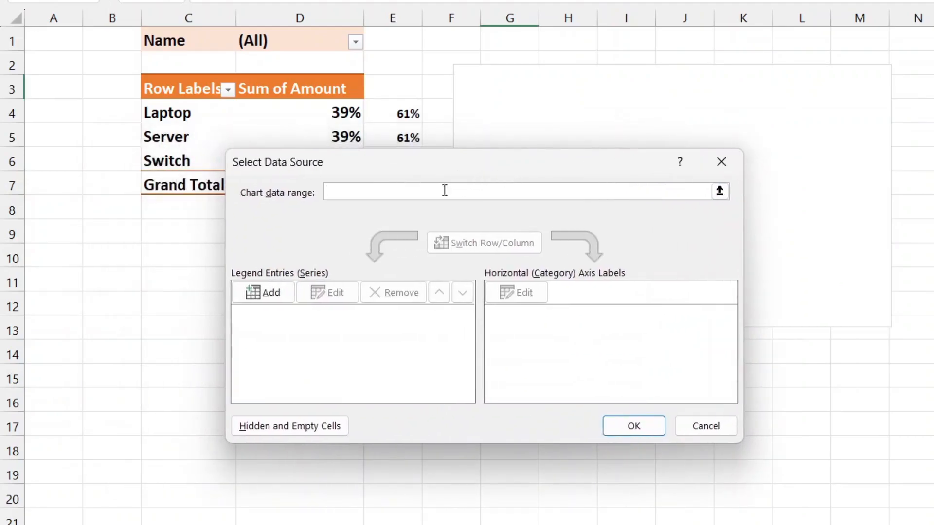
left_click(271, 294)
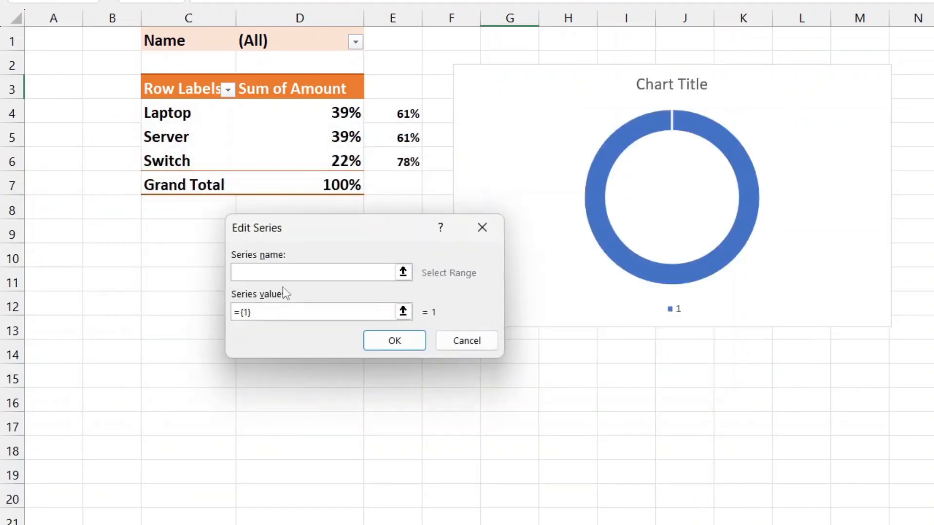
left_click_drag(291, 232, 262, 184)
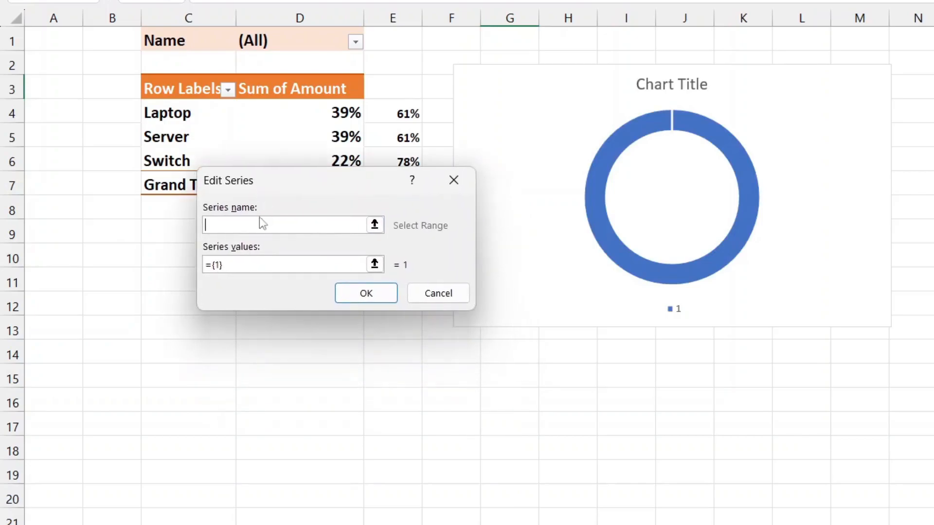
left_click(234, 264)
left_click_drag(233, 263, 183, 263)
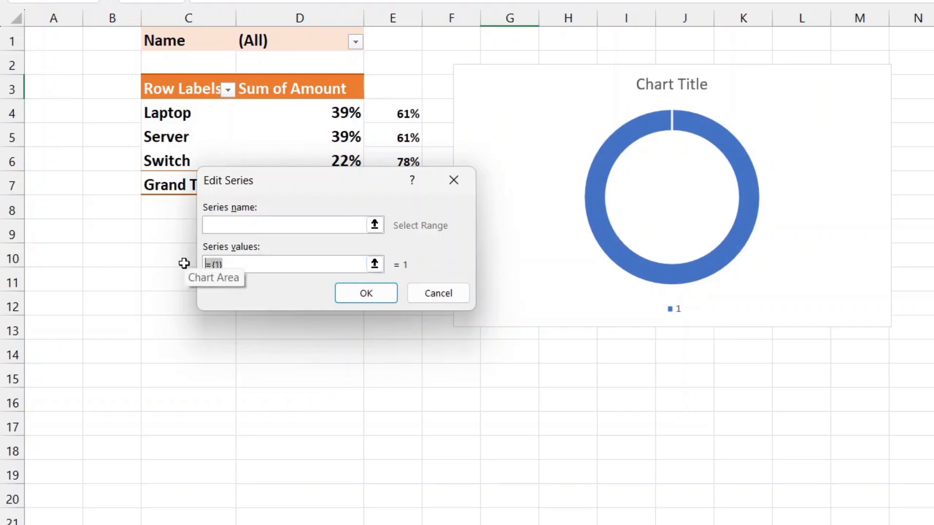
type("1")
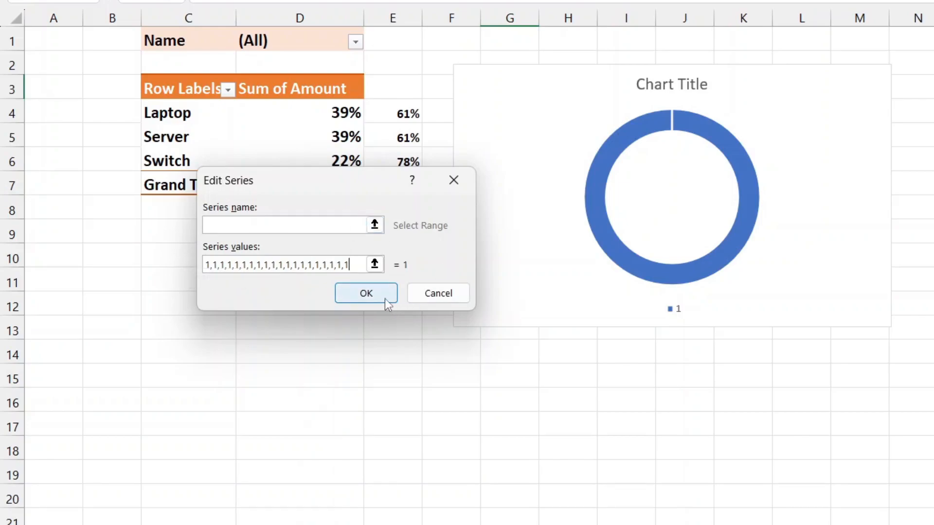
left_click(373, 298)
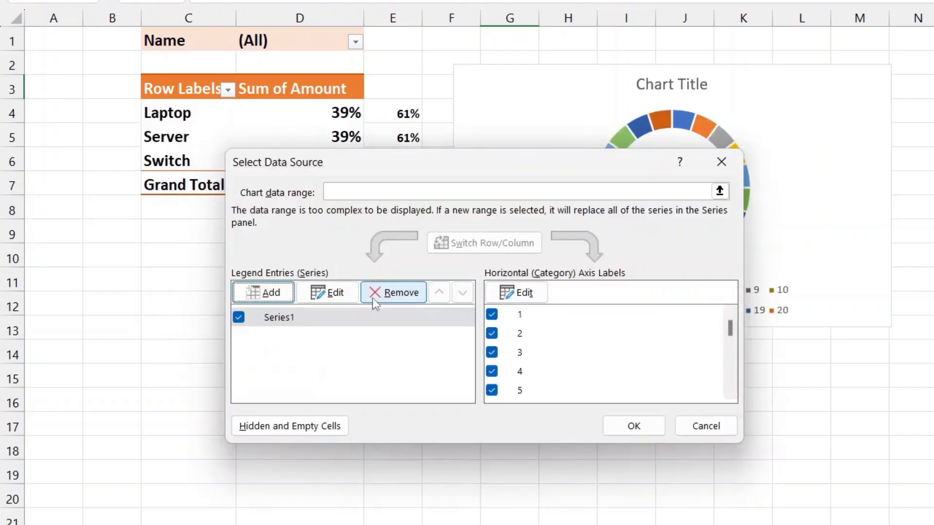
Apply the new data series to the doughnut chart
left_click(632, 427)
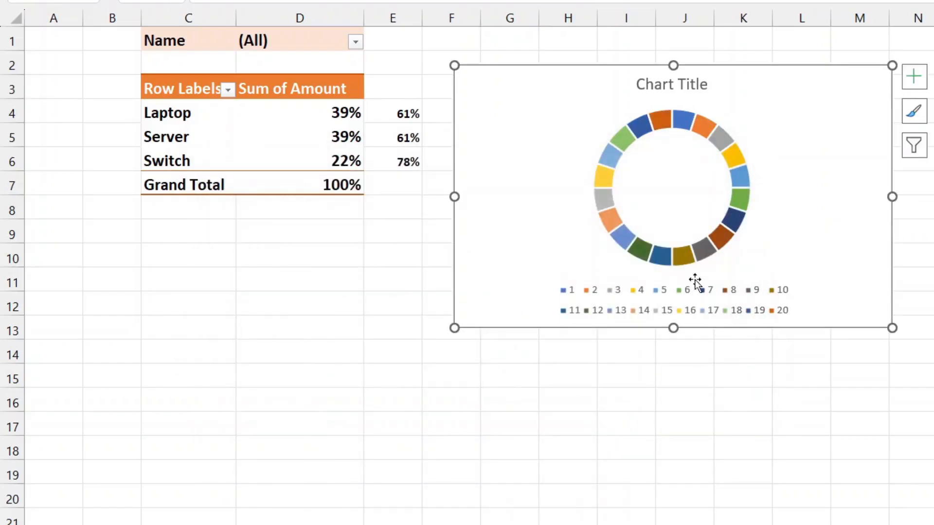
left_click(731, 107)
left_click_drag(635, 107, 600, 89)
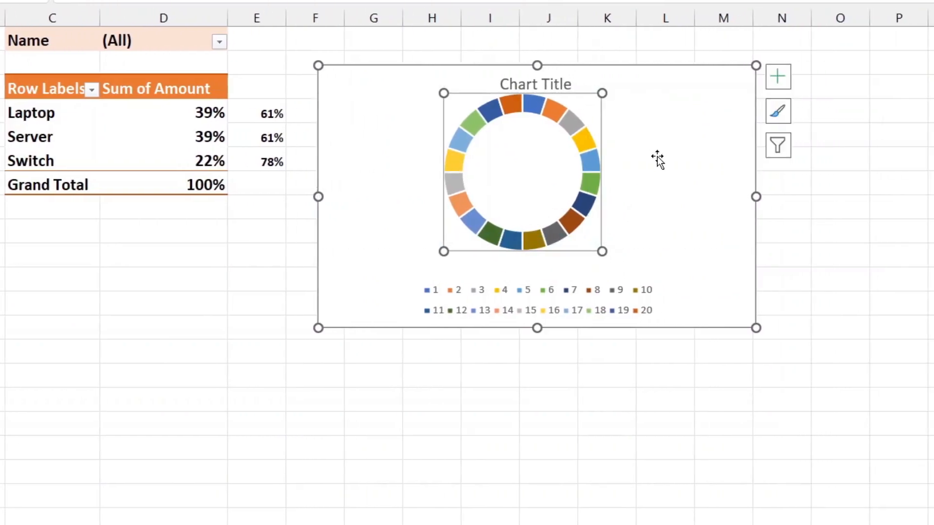
key("ctrl+z")
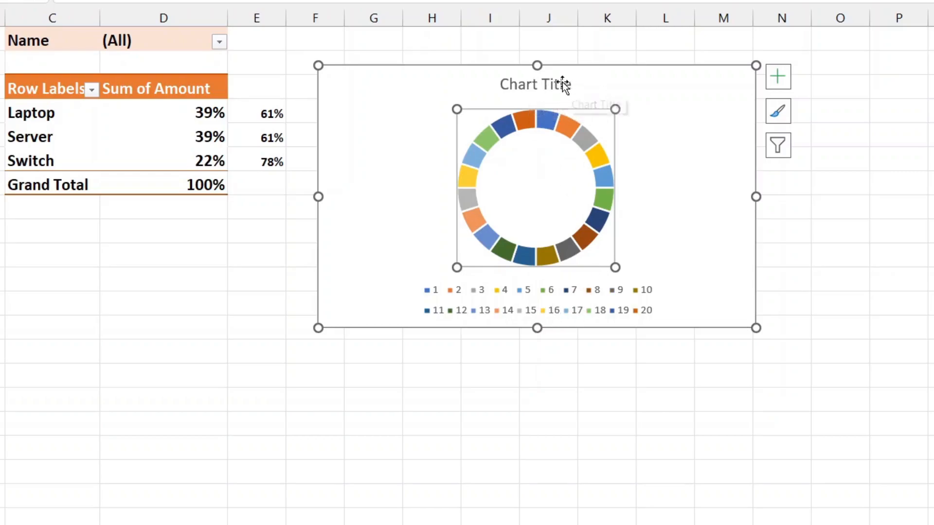
Remove the chart title and the legend from the doughnut chart
left_click(779, 77)
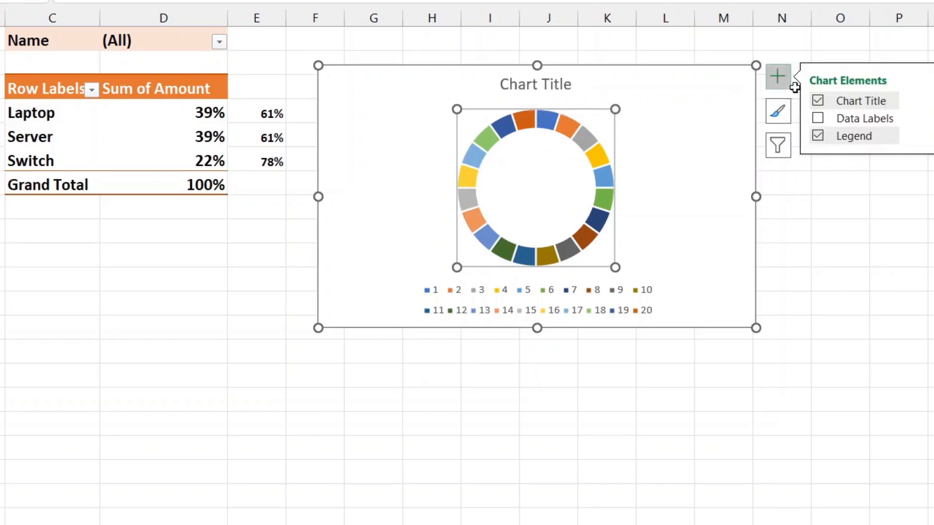
left_click(817, 101)
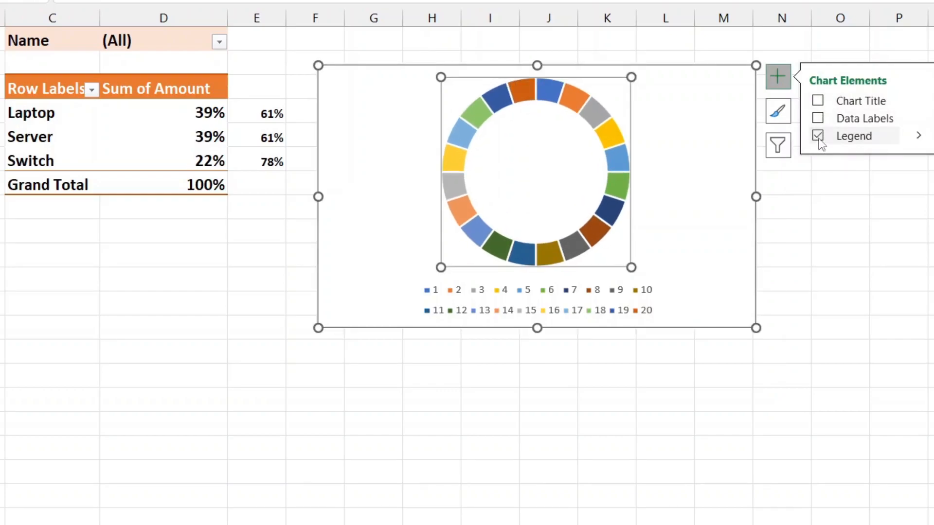
left_click(819, 137)
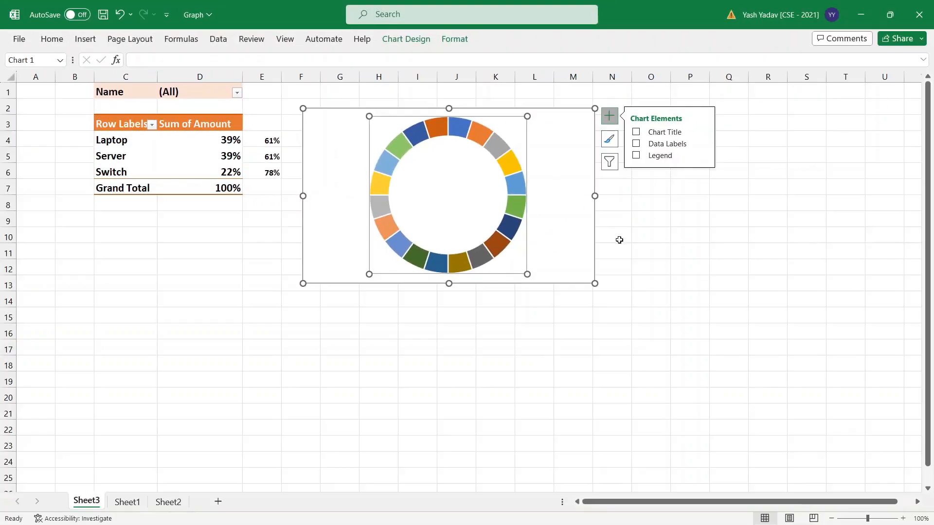
left_click(788, 260)
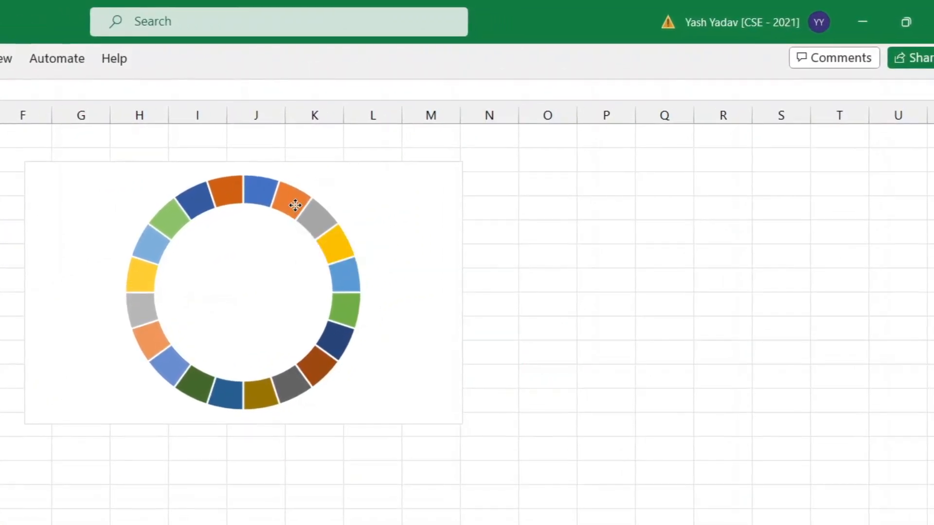
Set the doughnut series' hole size to 60% in its data series formatting
left_click(295, 205)
right_click(294, 205)
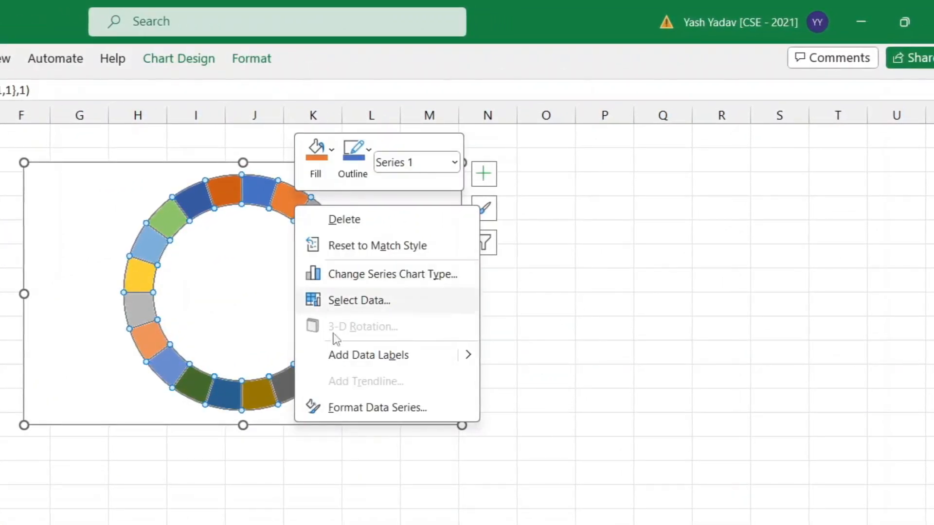
left_click(355, 413)
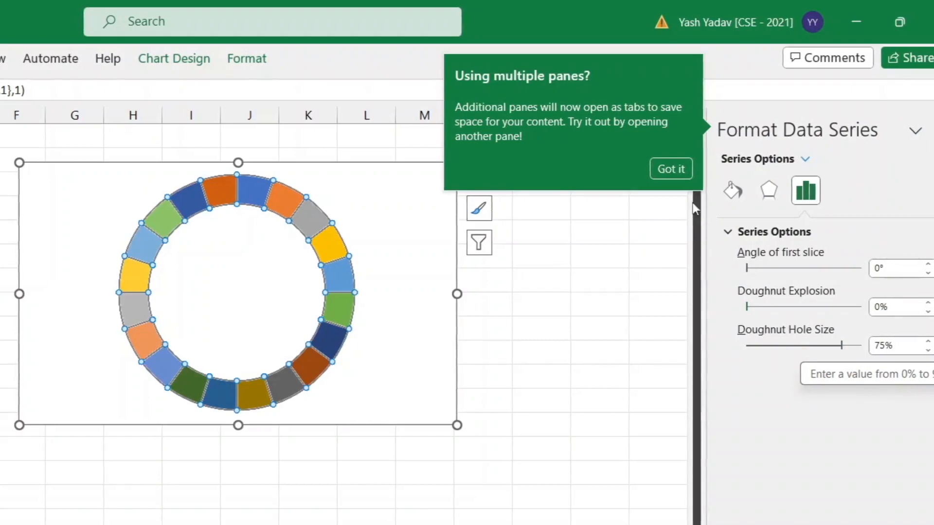
left_click(670, 169)
left_click(896, 346)
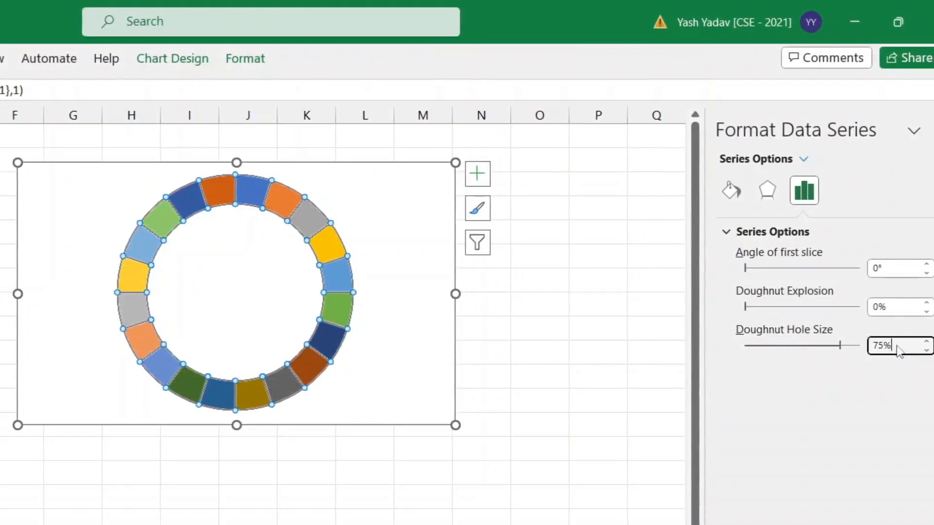
left_click_drag(904, 345, 811, 348)
type("60")
key("Return")
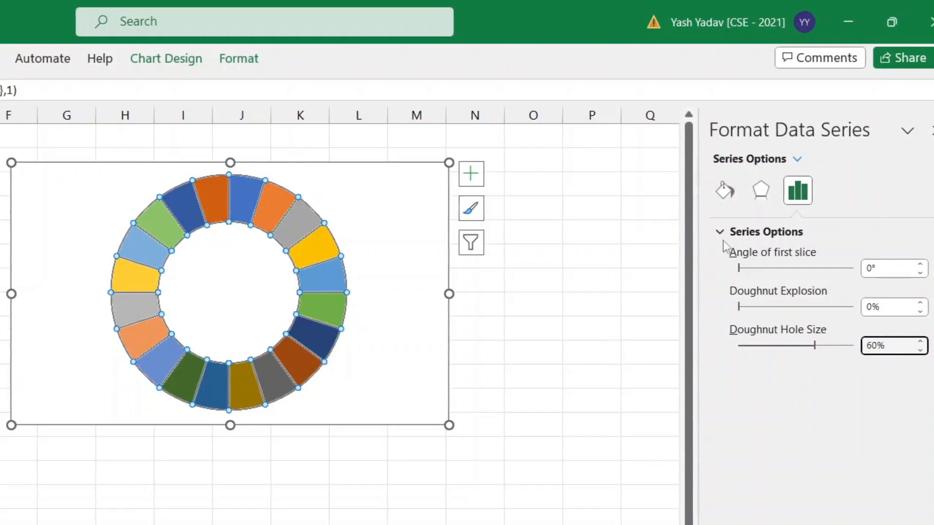
Give all slices of the doughnut series a solid fill in the dark blue theme colour
left_click(724, 191)
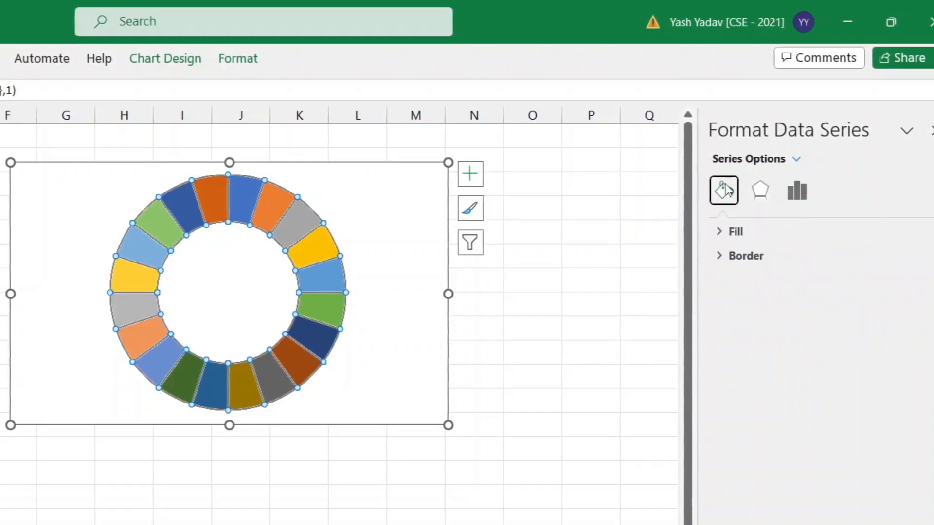
left_click(724, 235)
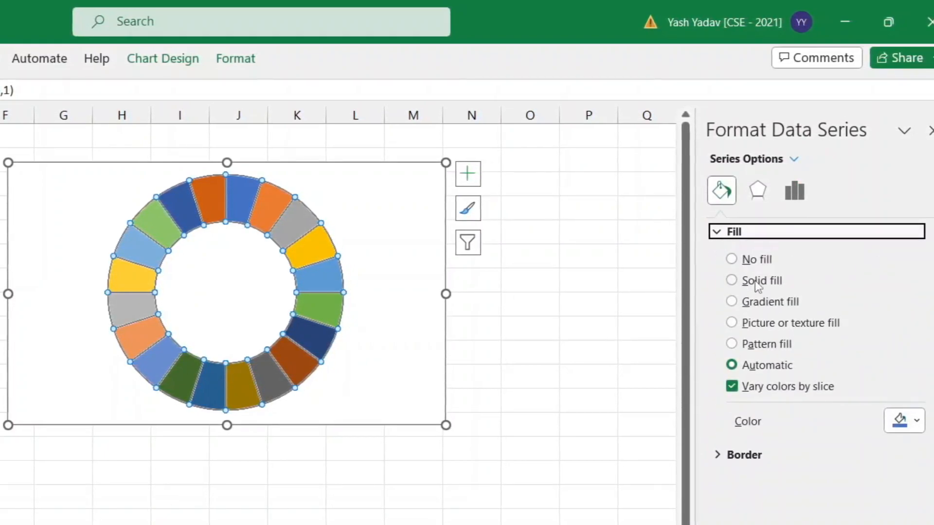
left_click(754, 281)
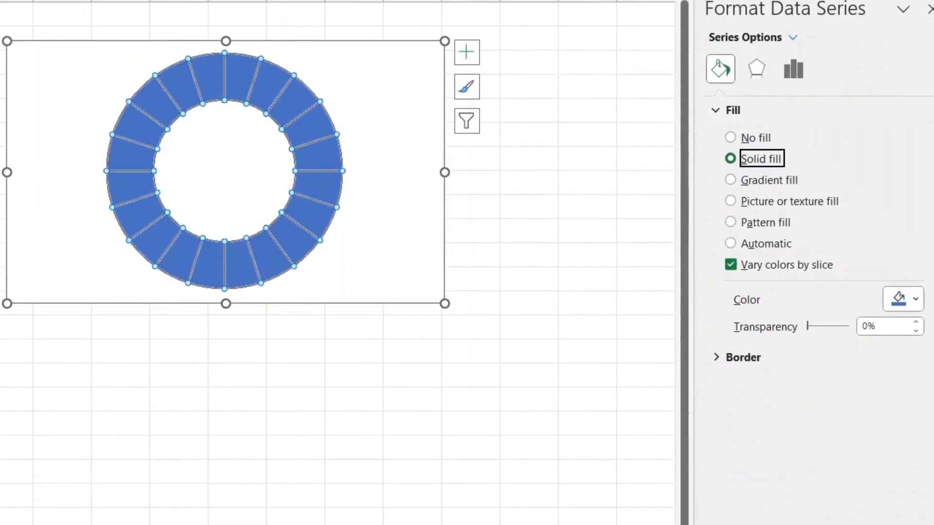
left_click(913, 300)
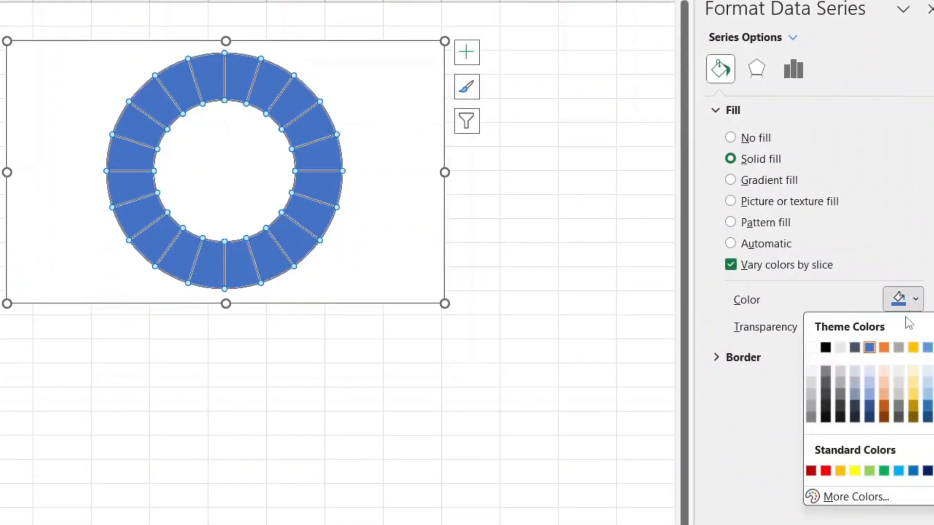
left_click(868, 407)
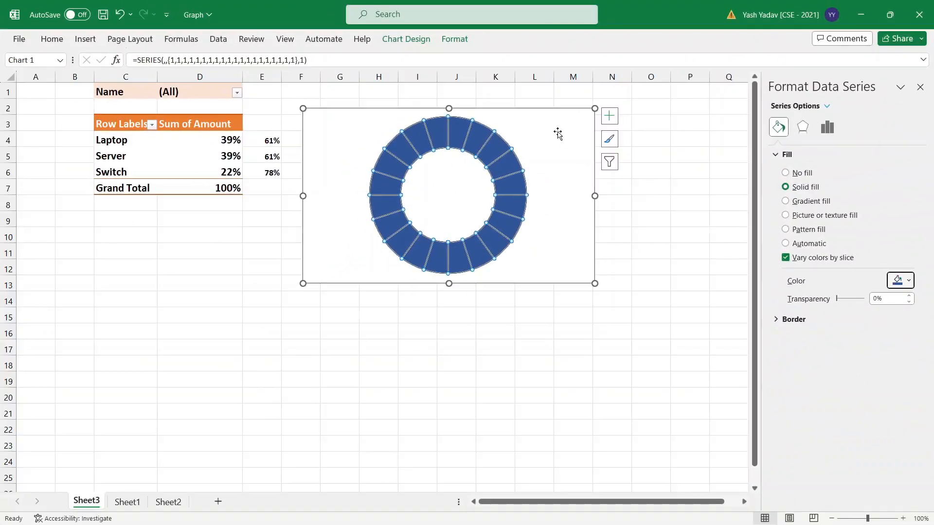
Move the chart next to the PivotTable, covering about E2 to L12, and set its chart area to no fill and no outline
left_click(558, 134)
left_click_drag(545, 117, 490, 112)
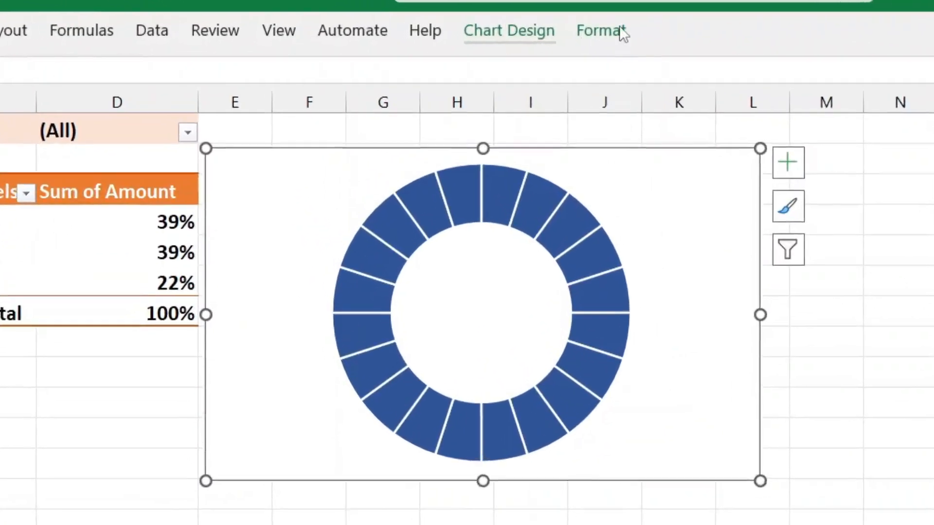
left_click(455, 39)
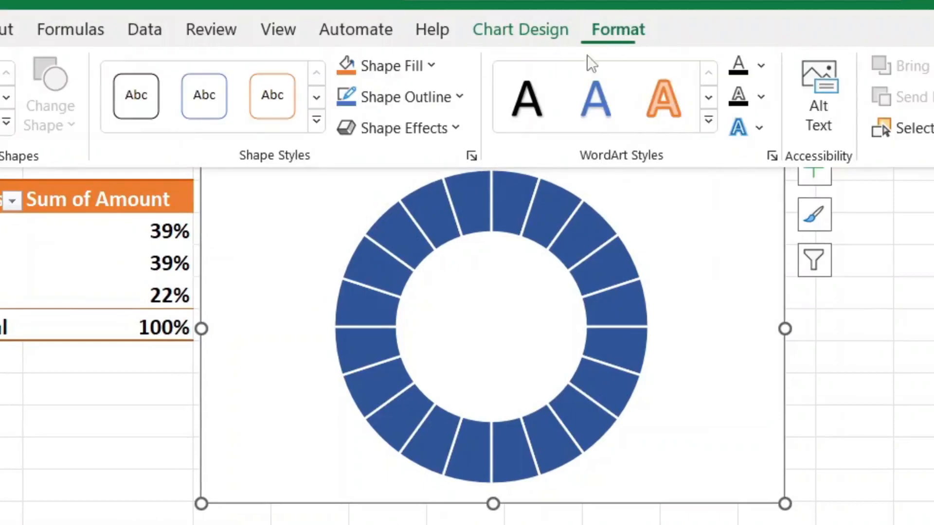
left_click(432, 65)
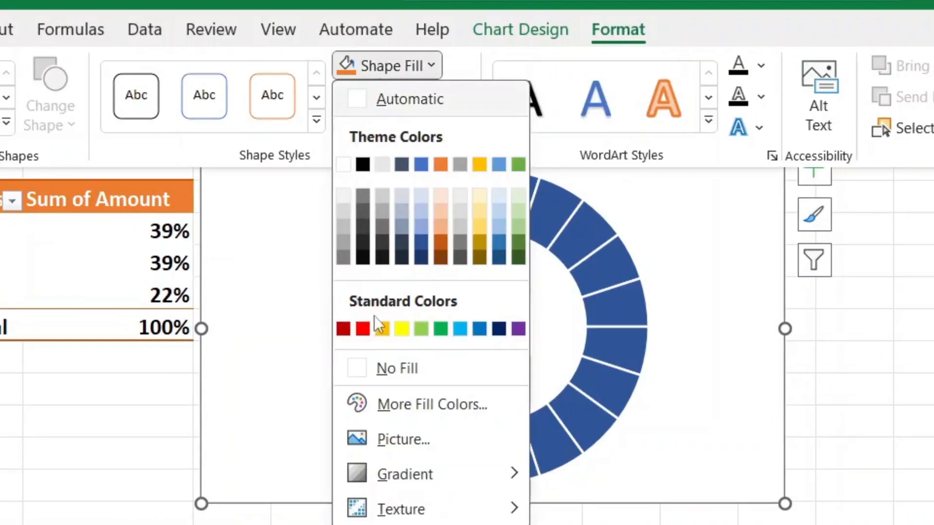
left_click(387, 369)
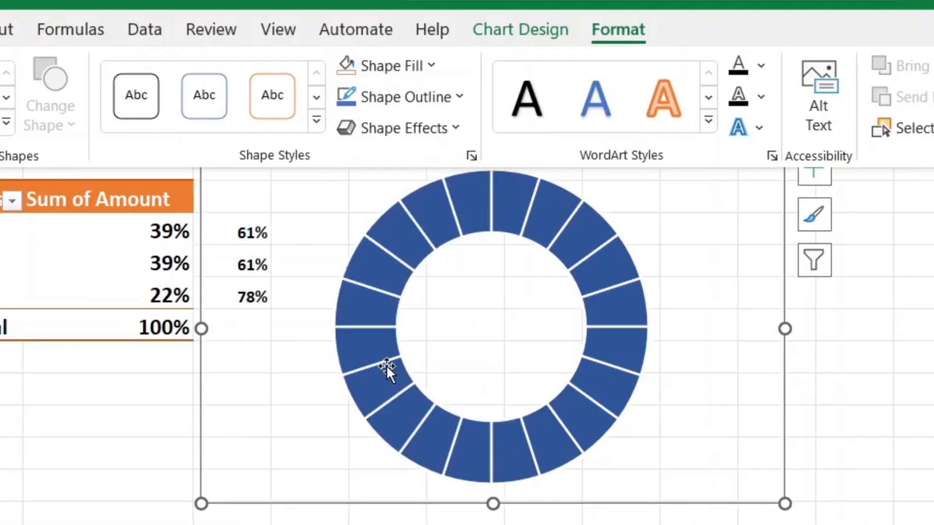
left_click(445, 100)
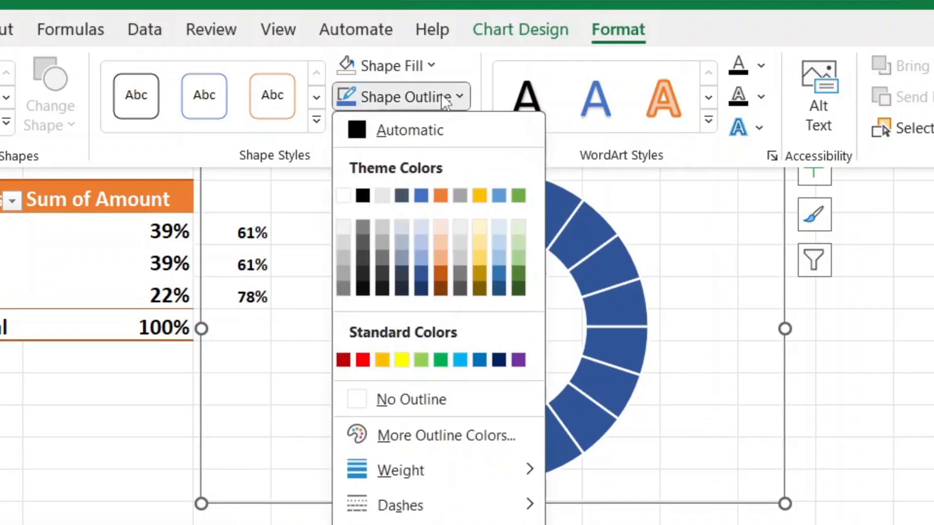
left_click(411, 399)
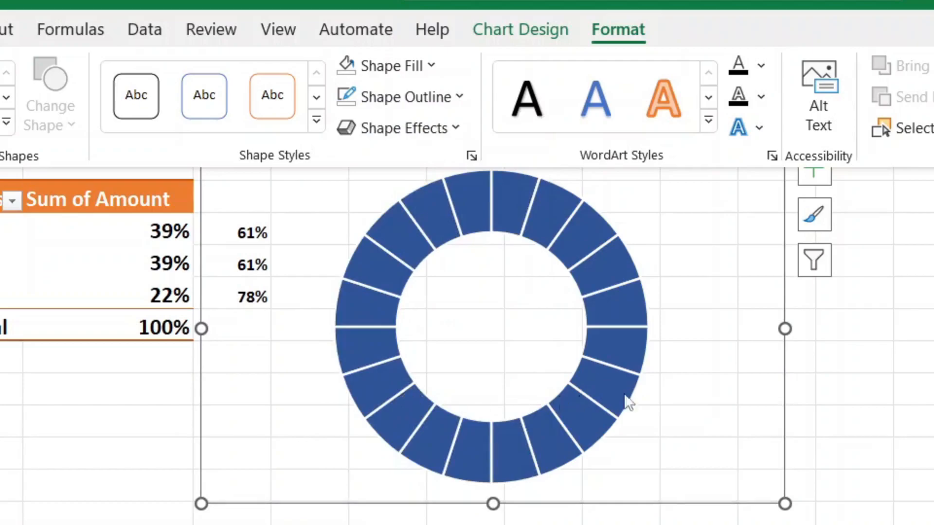
left_click(899, 414)
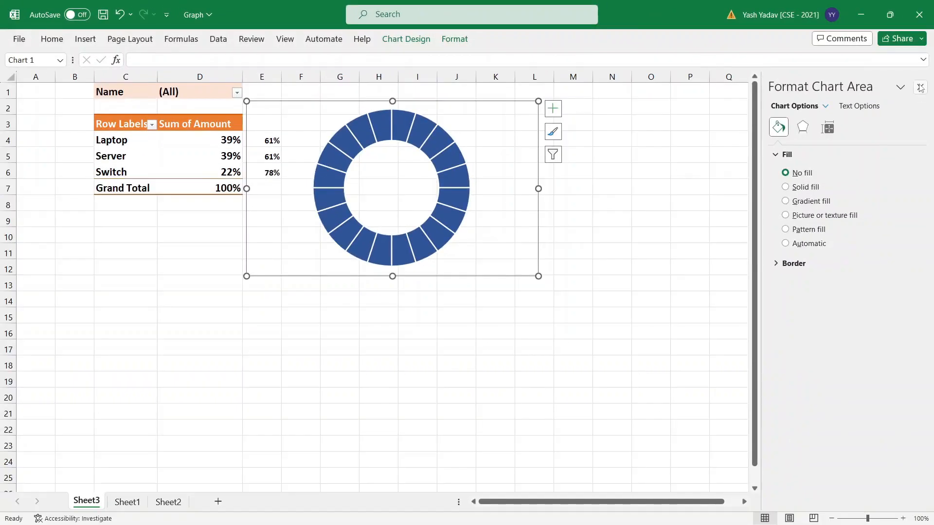
left_click(920, 88)
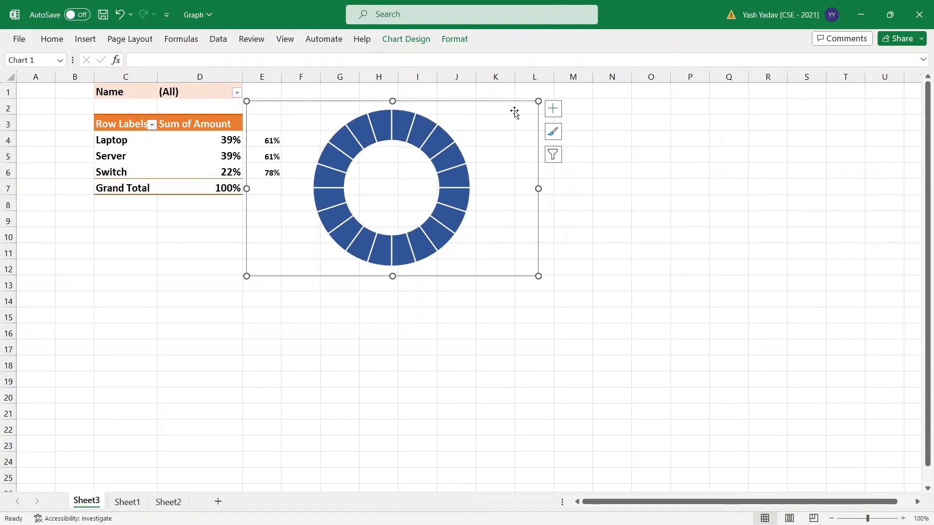
Shrink the chart to about 6.9 cm high by 11.2 cm wide and place it at about E7 to L16
left_click_drag(513, 106, 476, 185)
left_click_drag(502, 357, 466, 340)
left_click_drag(429, 190, 481, 183)
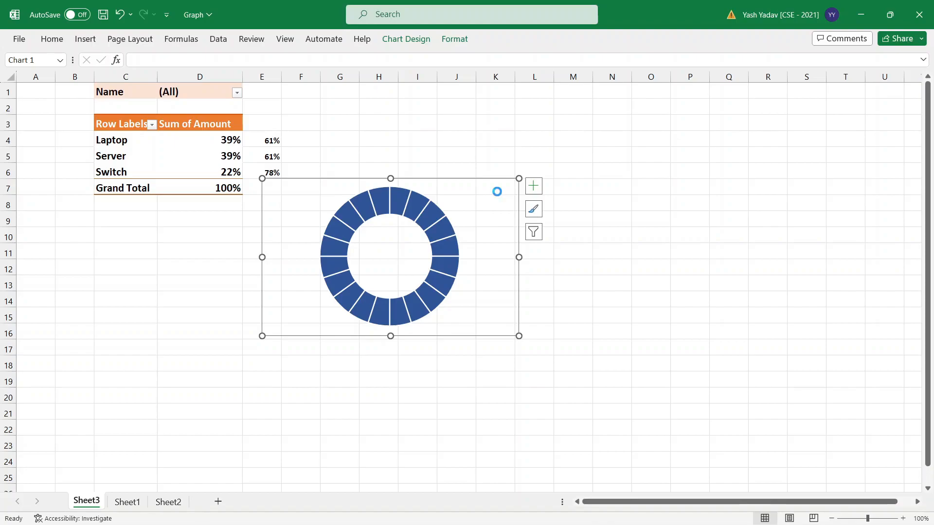
Paste a copy of the doughnut chart at M7 and move it beside the original, covering about J7 to P16
left_click(568, 183)
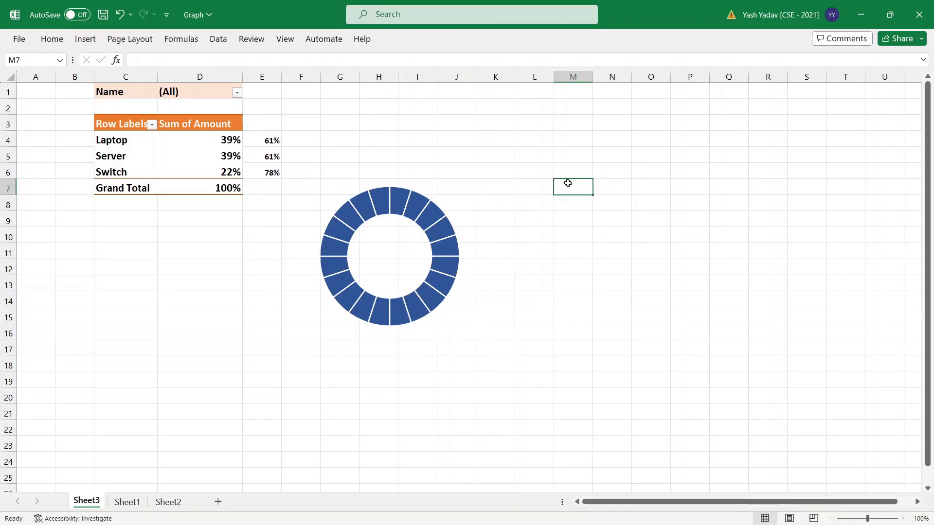
key("ctrl+v")
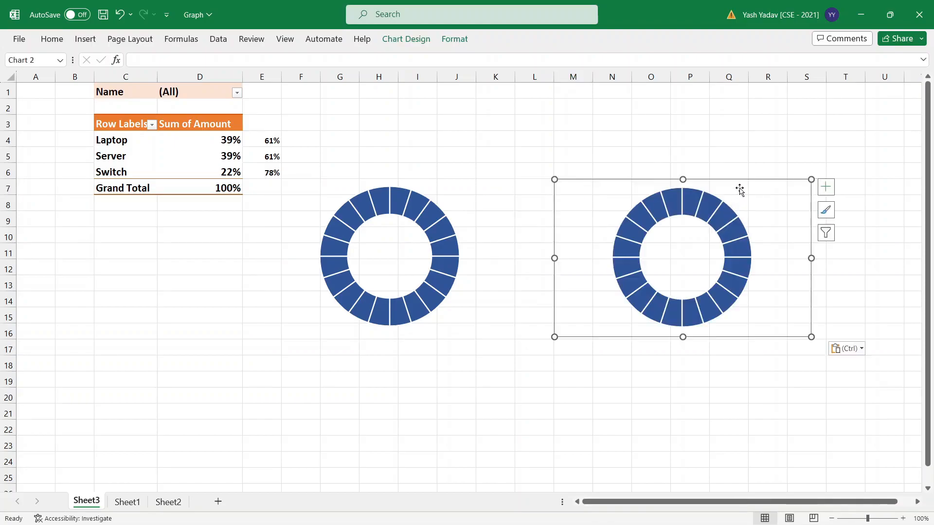
left_click_drag(739, 182, 620, 178)
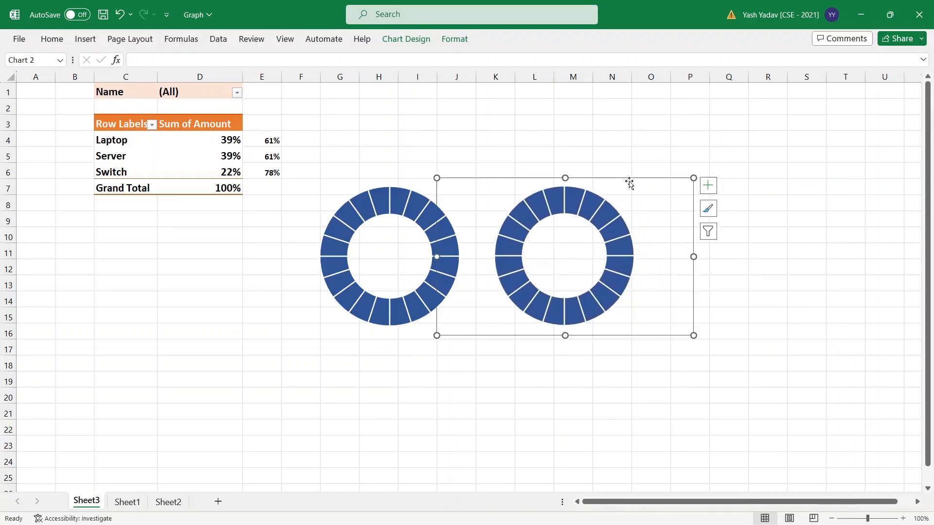
Paste a third doughnut chart and place it in the same row beside the second, covering about N7 to T16
left_click(746, 184)
key("ctrl+v")
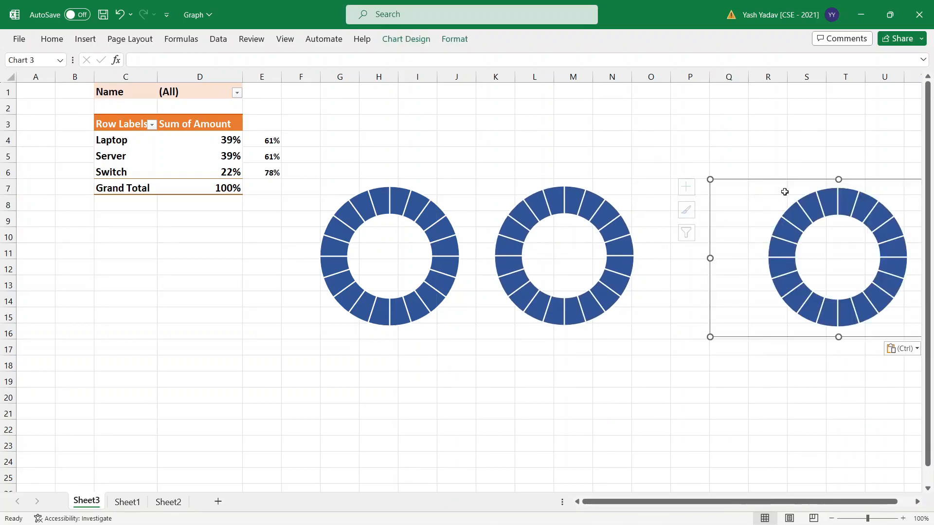
left_click_drag(804, 181, 707, 180)
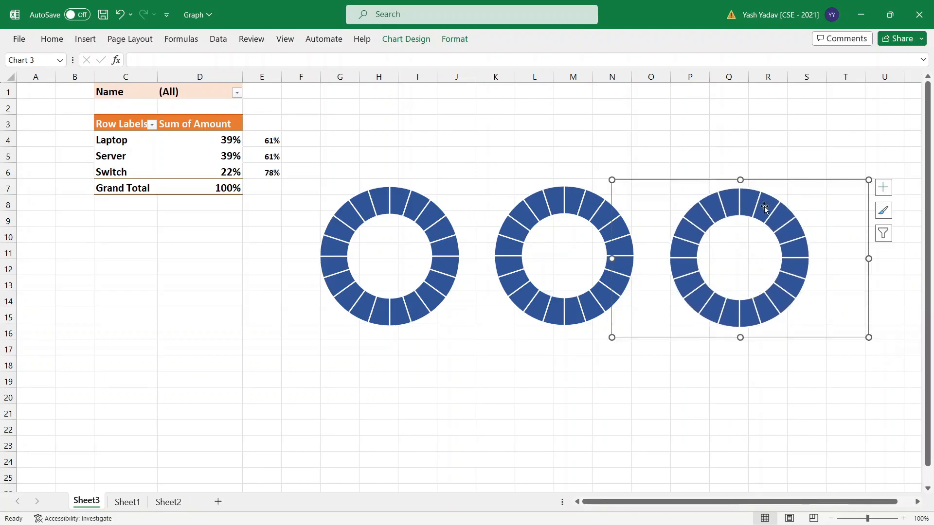
left_click(723, 401)
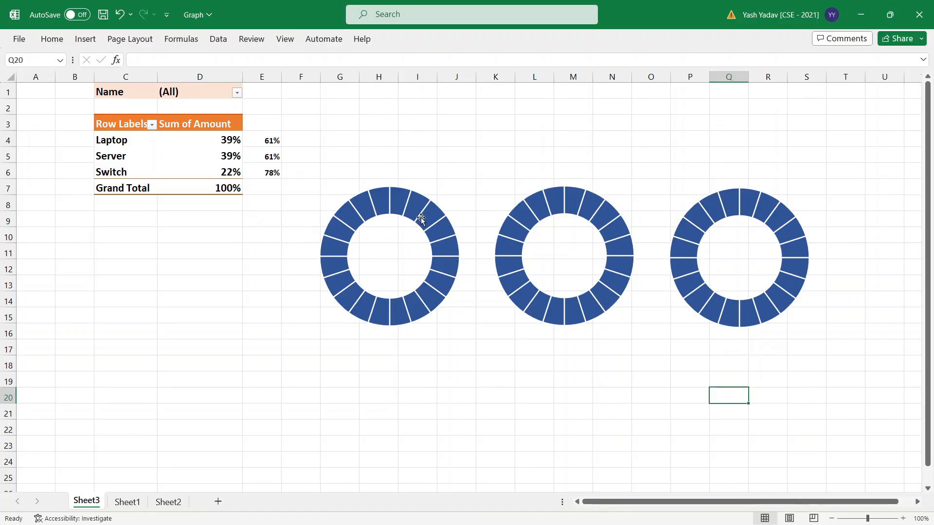
Distribute the three doughnut charts horizontally and align them to their middle, then deselect them
left_click(381, 182)
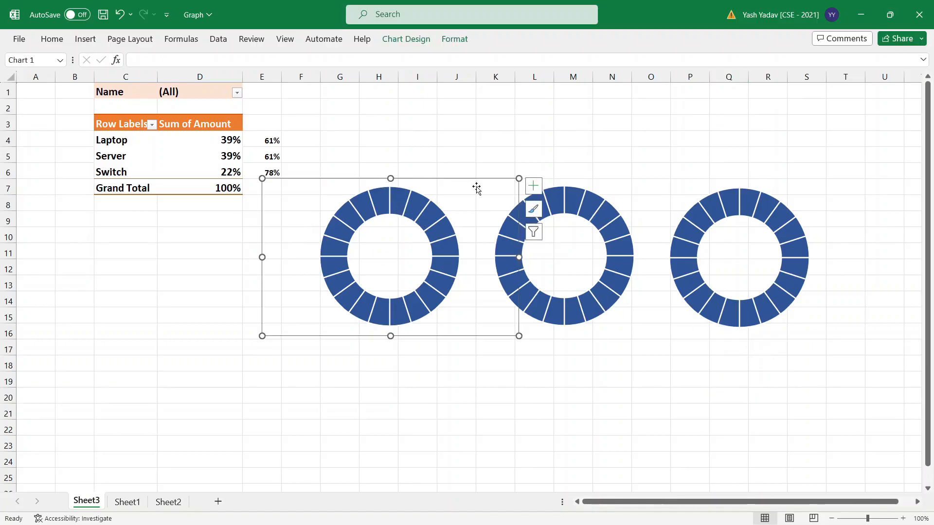
left_click(576, 194, "ctrl")
left_click(754, 191, "ctrl")
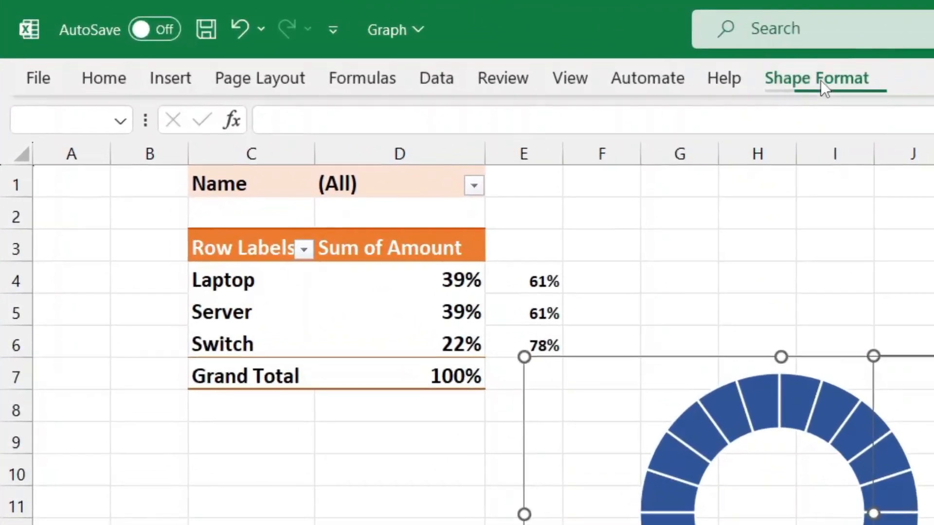
left_click(410, 39)
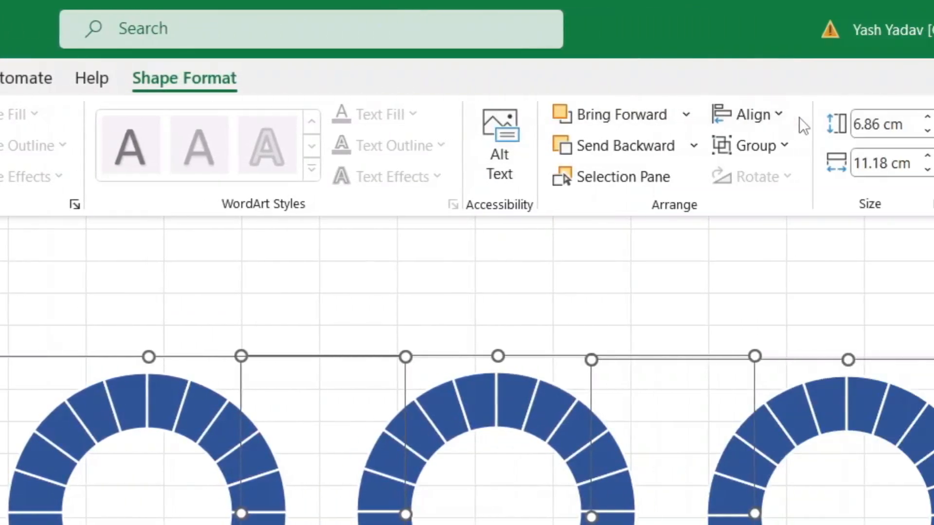
left_click(779, 115)
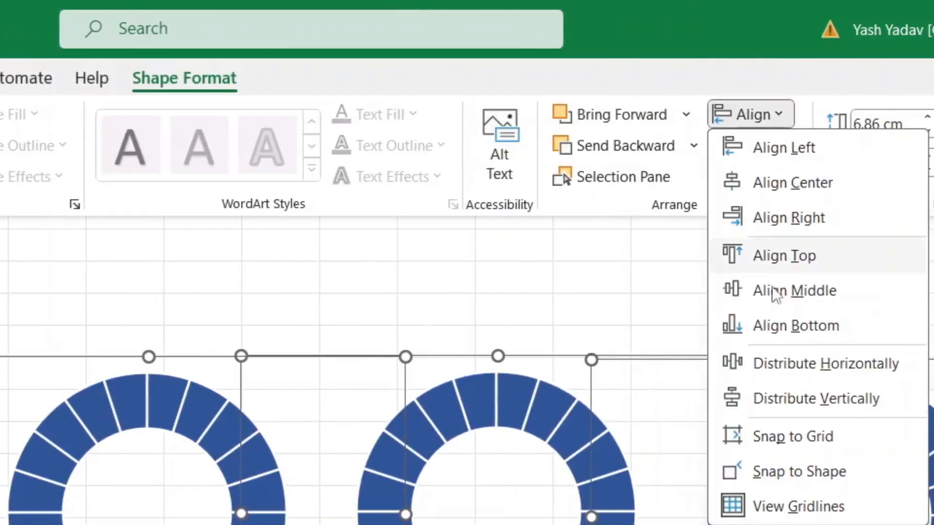
left_click(835, 365)
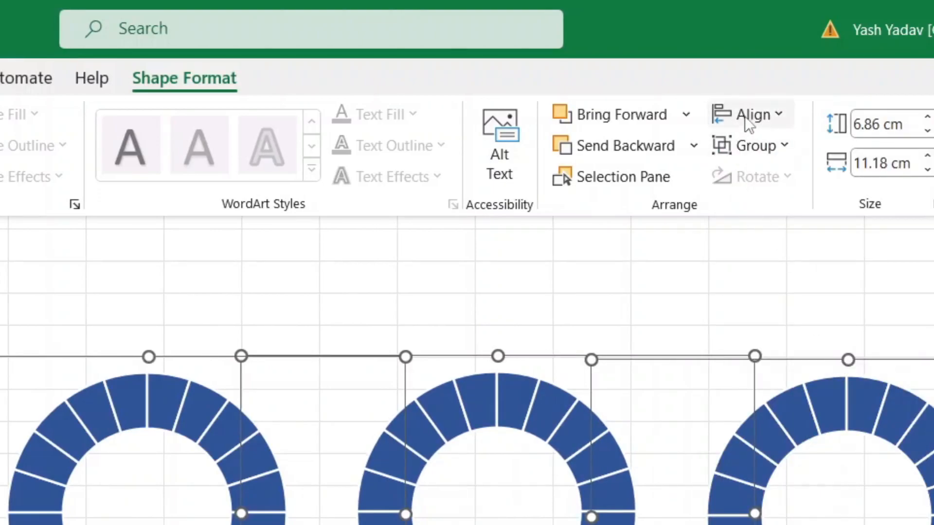
left_click(758, 122)
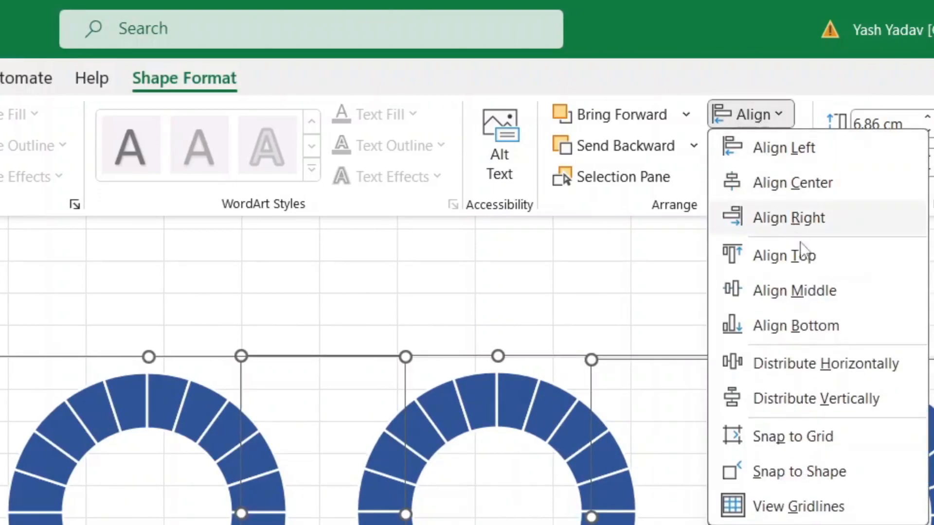
left_click(804, 292)
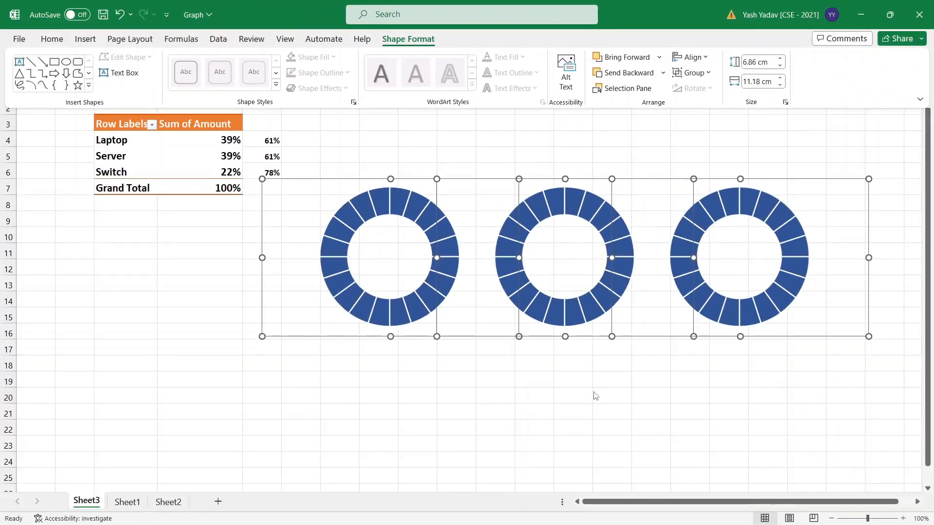
key("ctrl+F1")
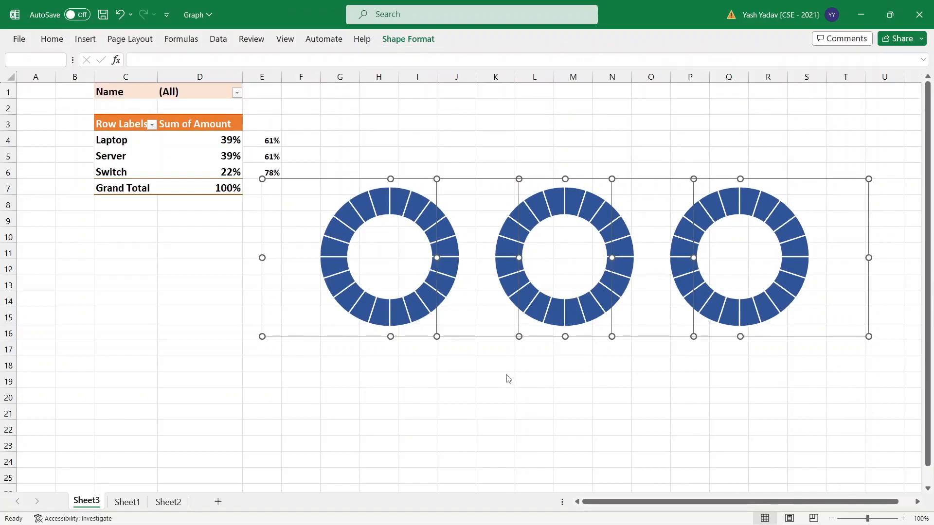
left_click(186, 242)
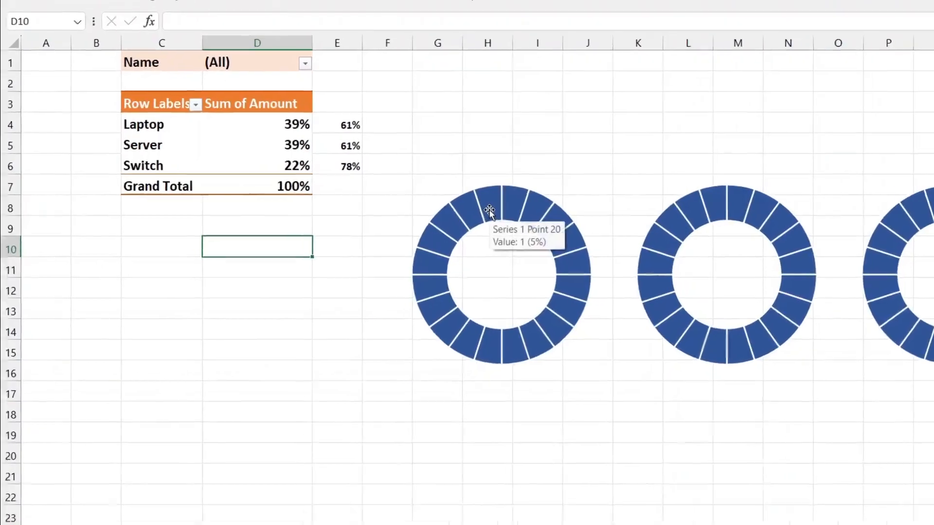
Add a second series to the first doughnut chart, named from C4 (Laptop) with values from Sheet3 D4:E4
left_click(378, 209)
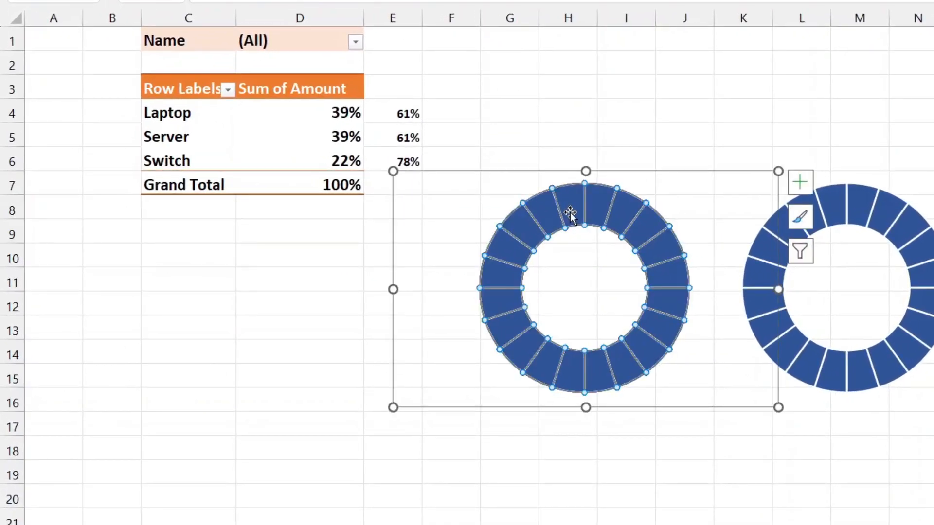
right_click(571, 215)
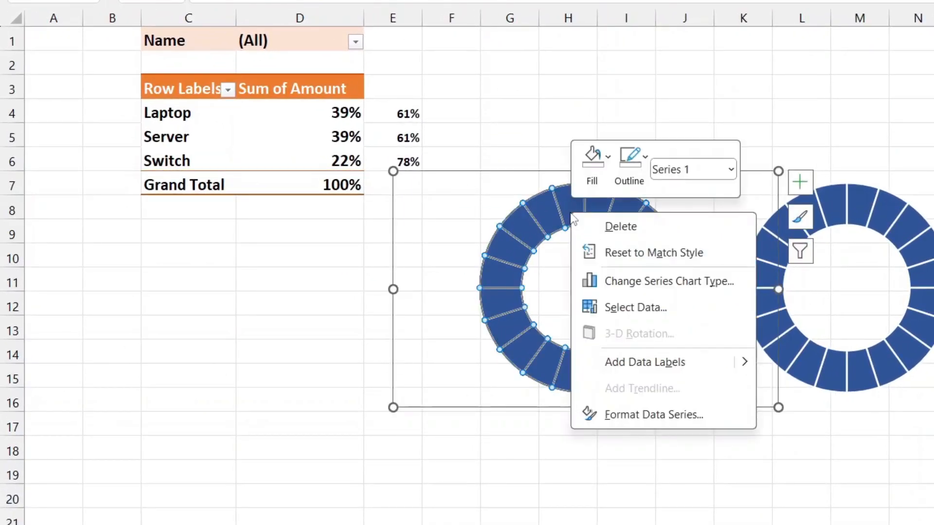
left_click(638, 307)
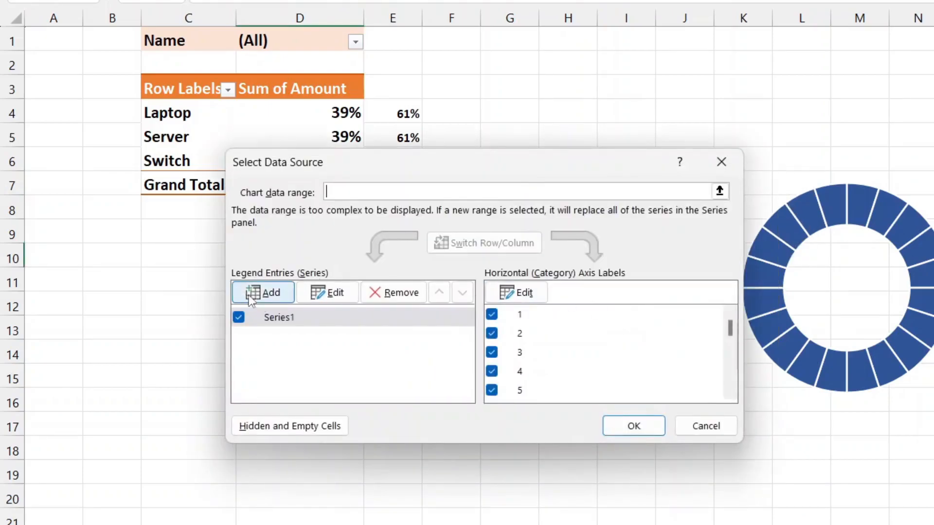
left_click_drag(393, 163, 575, 166)
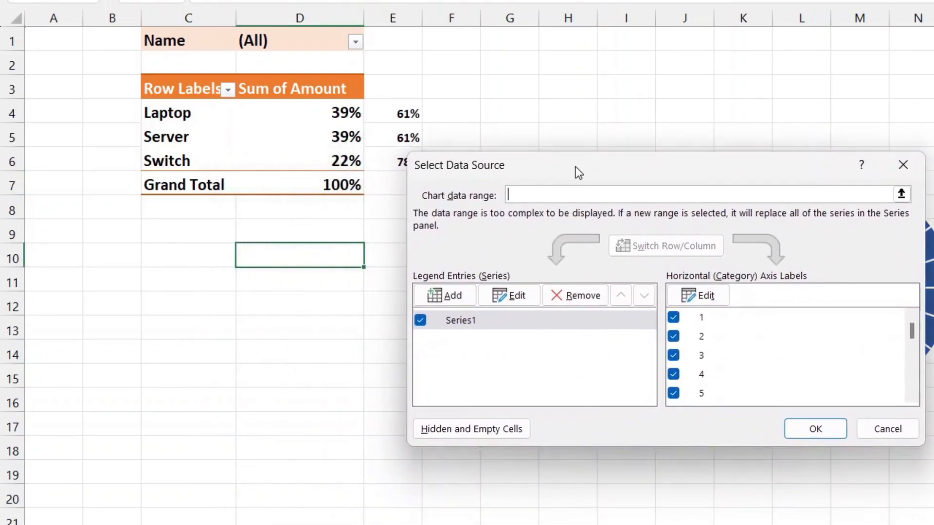
left_click(448, 298)
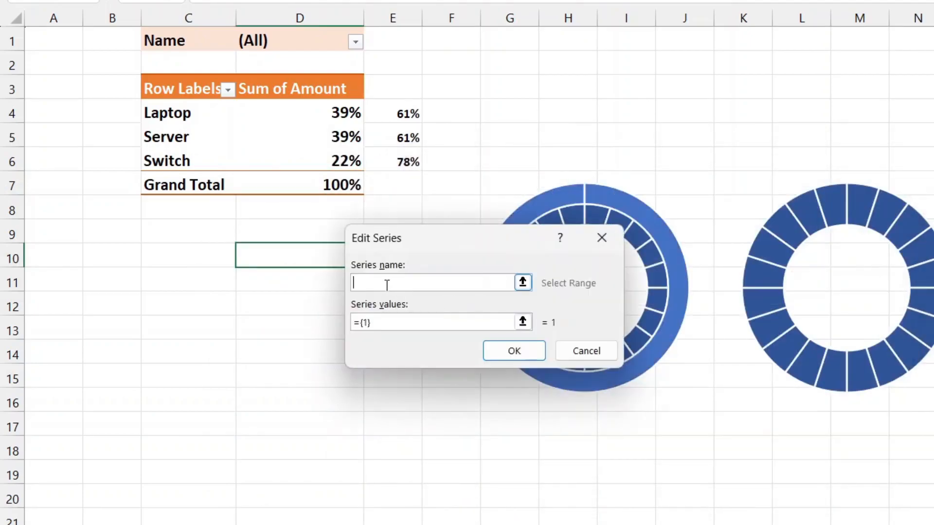
left_click(195, 115)
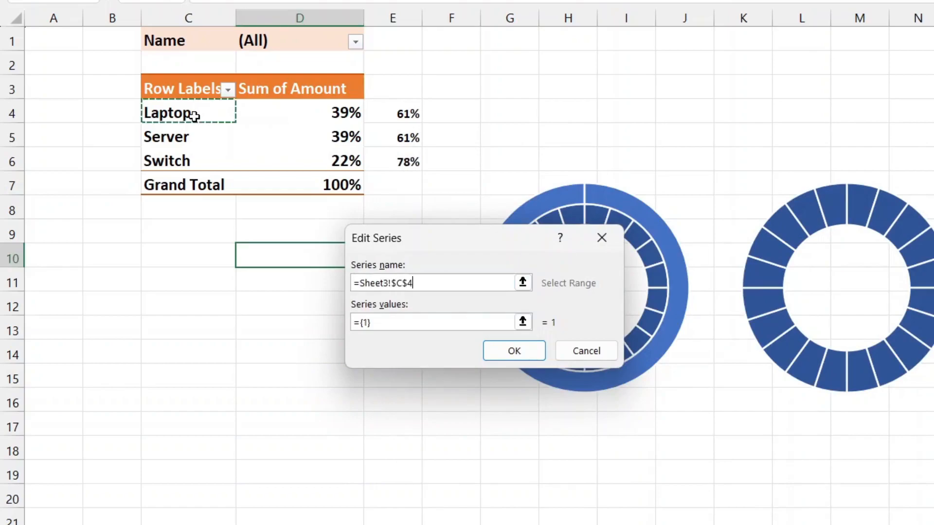
left_click(371, 321)
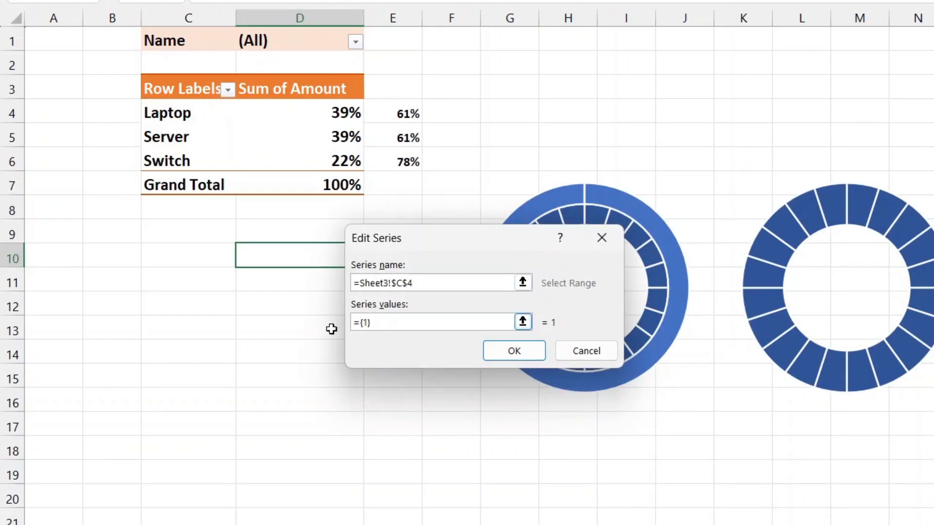
left_click_drag(382, 320, 354, 322)
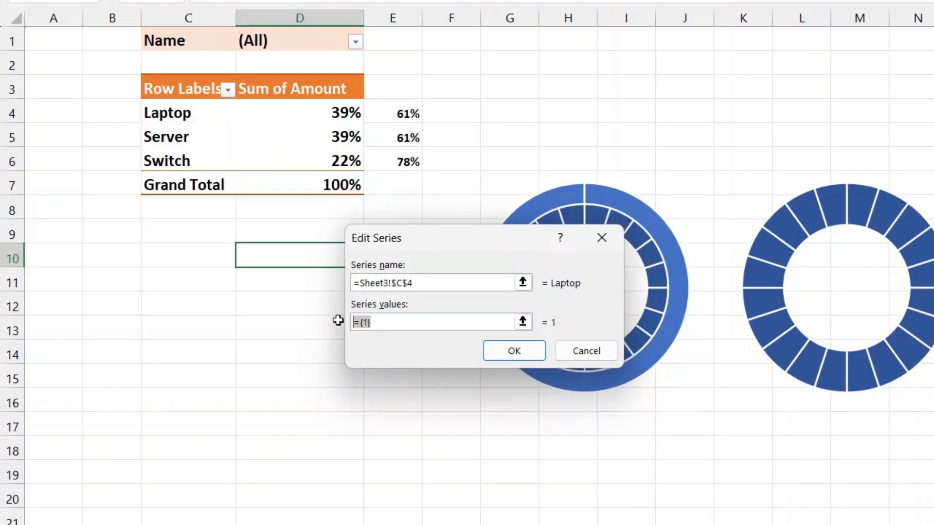
key("BackSpace")
left_click_drag(342, 113, 403, 115)
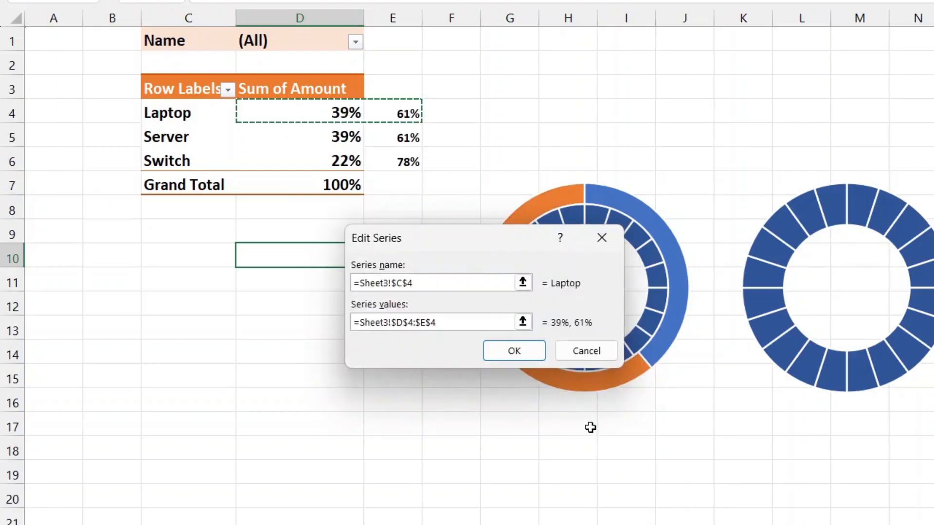
left_click(516, 351)
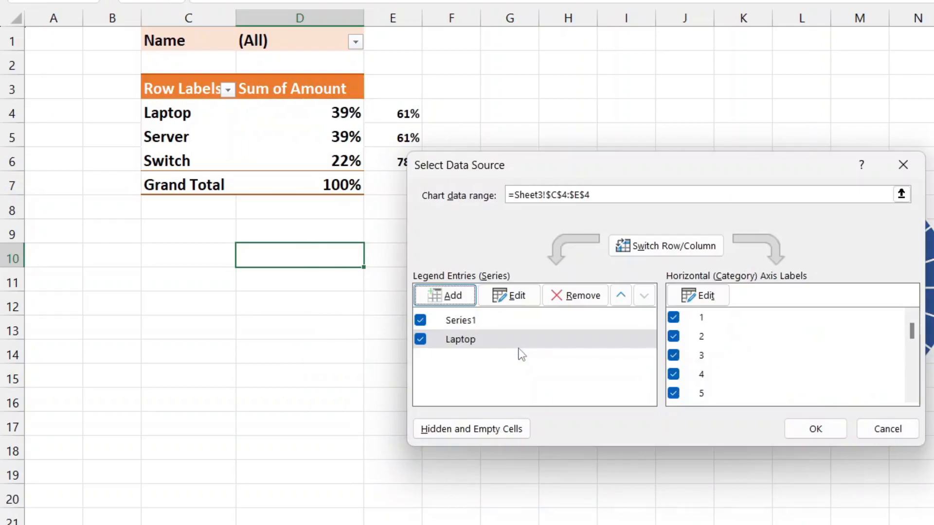
left_click(815, 429)
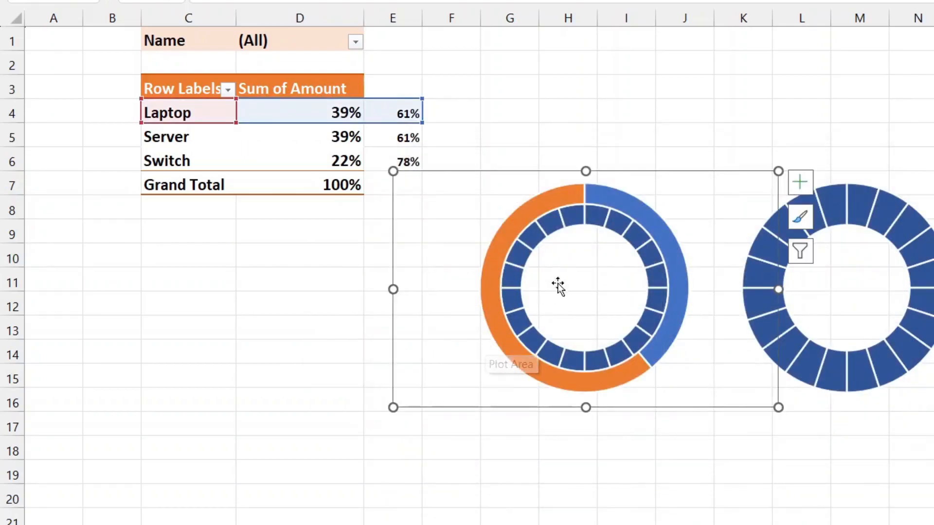
Plot the first chart's Laptop series on the secondary axis, keeping it as a doughnut in the custom combination
left_click(659, 225)
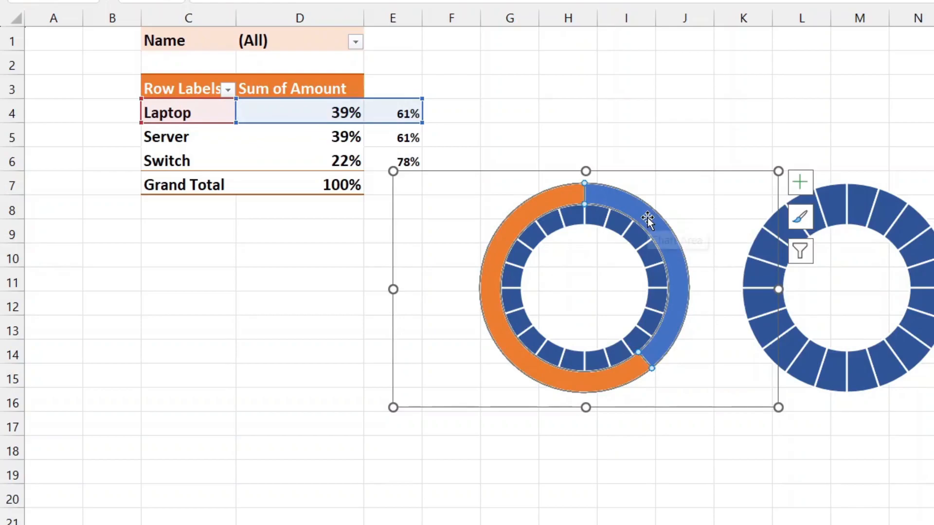
right_click(649, 219)
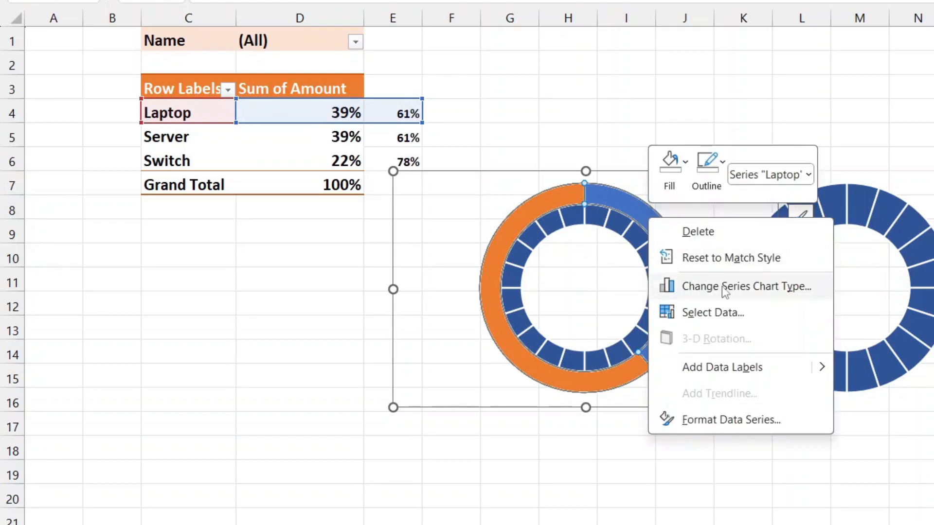
left_click(780, 288)
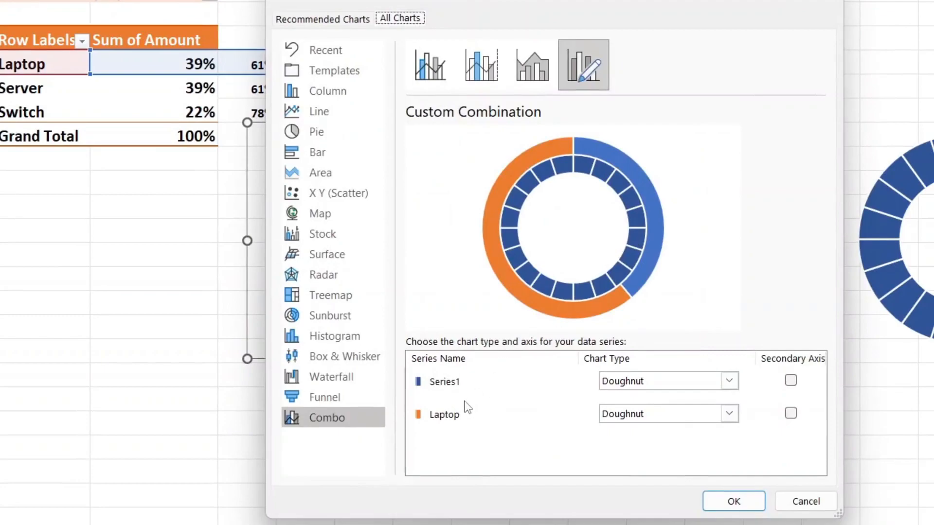
left_click(451, 417)
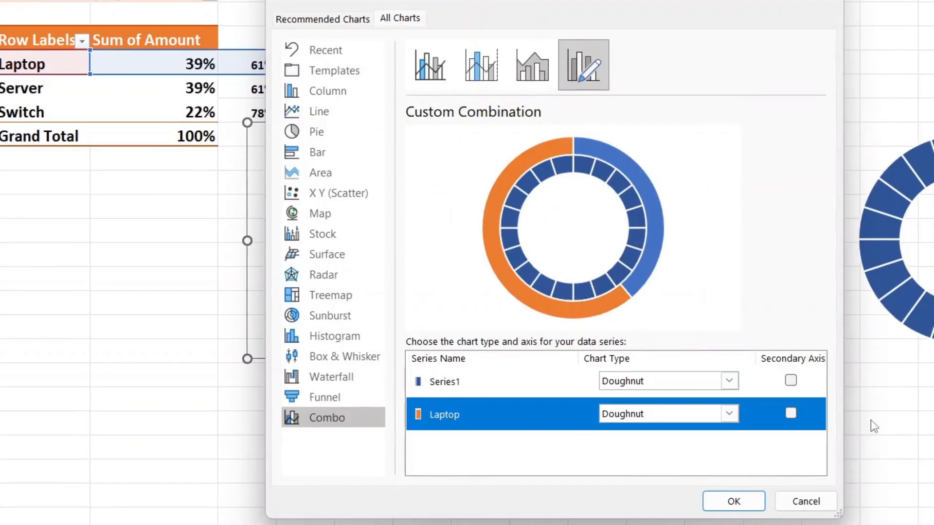
left_click(790, 413)
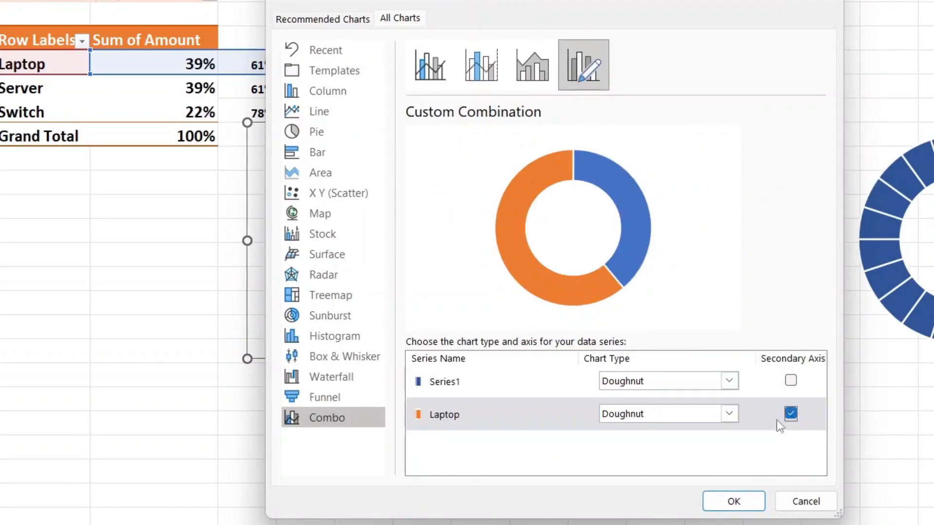
left_click(733, 501)
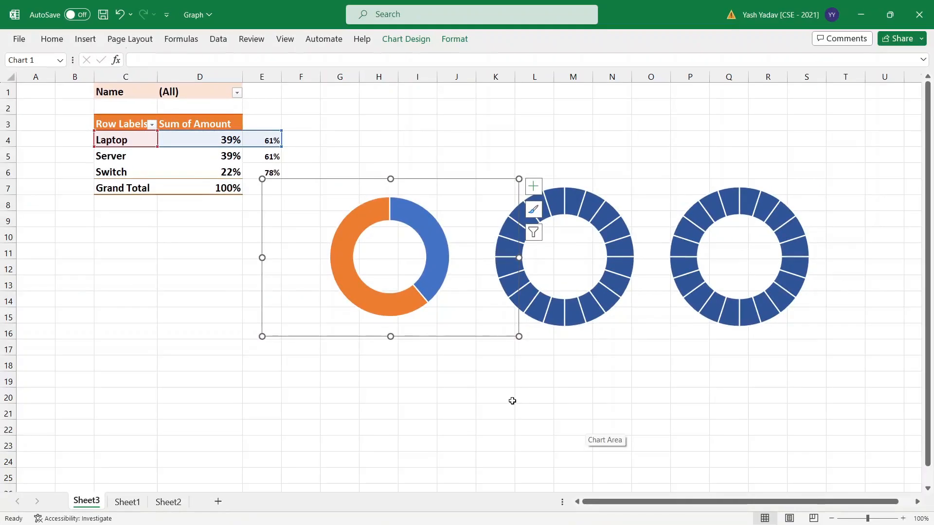
Set the blue Laptop share slice in the first chart to no fill
left_click(434, 238)
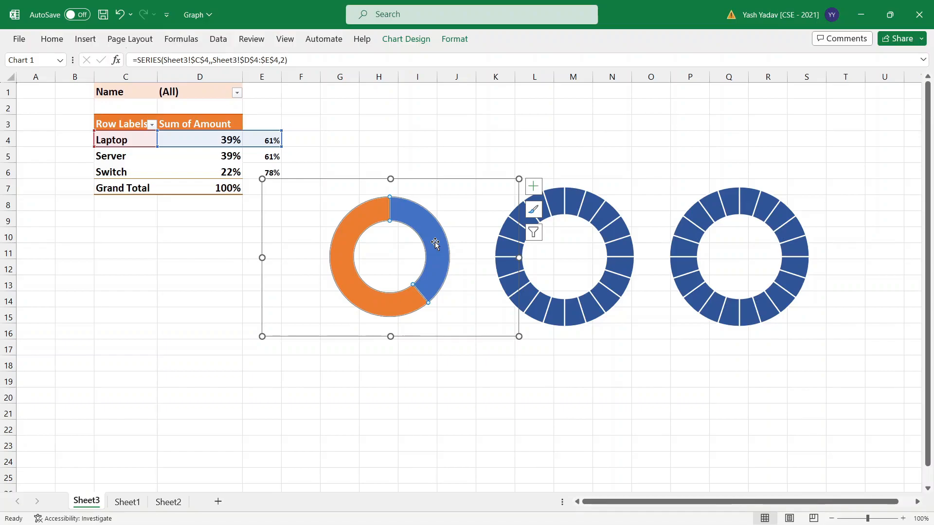
left_click(435, 239)
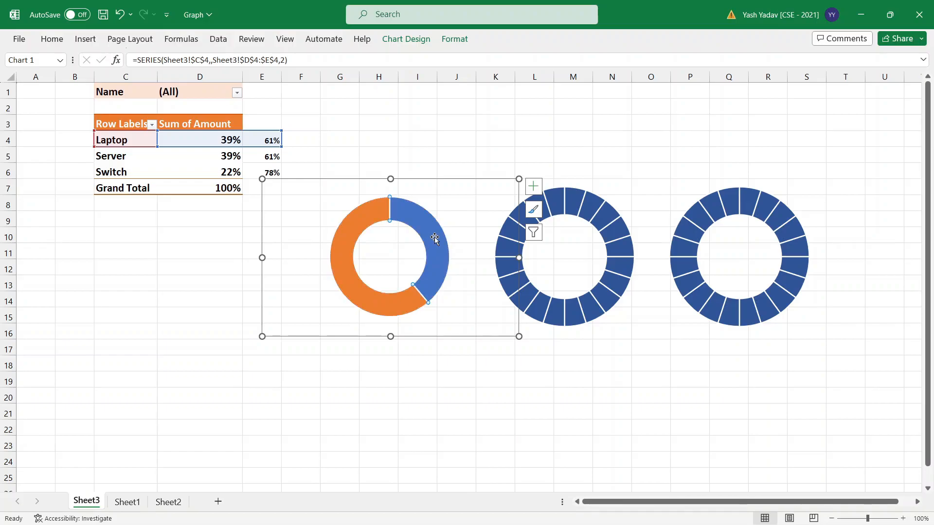
right_click(435, 239)
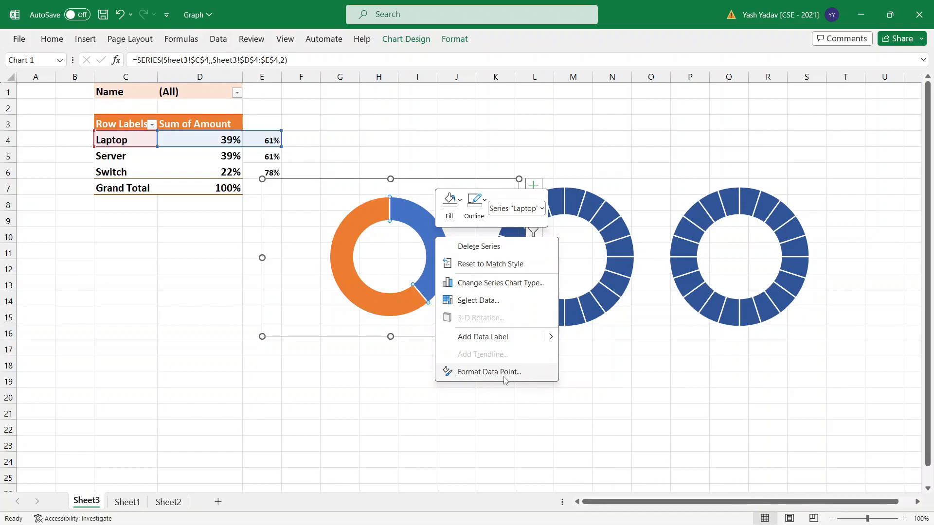
left_click(490, 372)
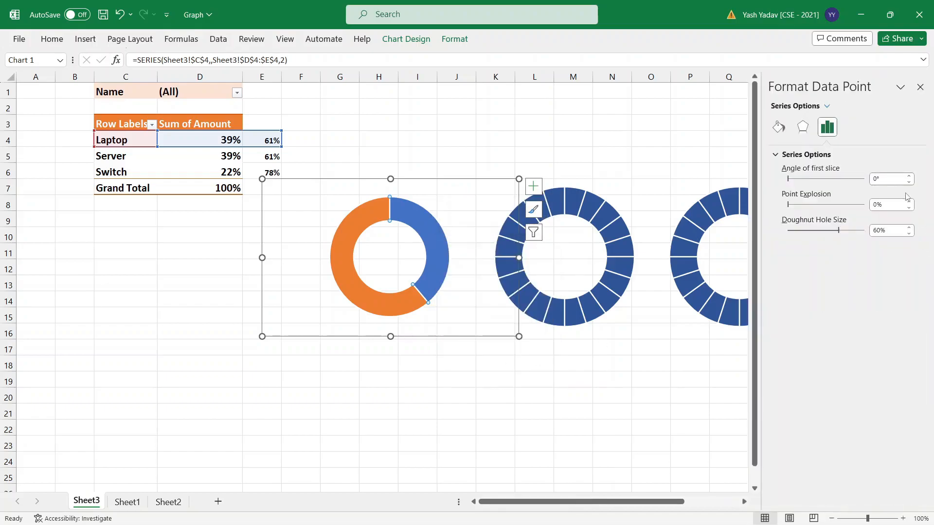
left_click(778, 128)
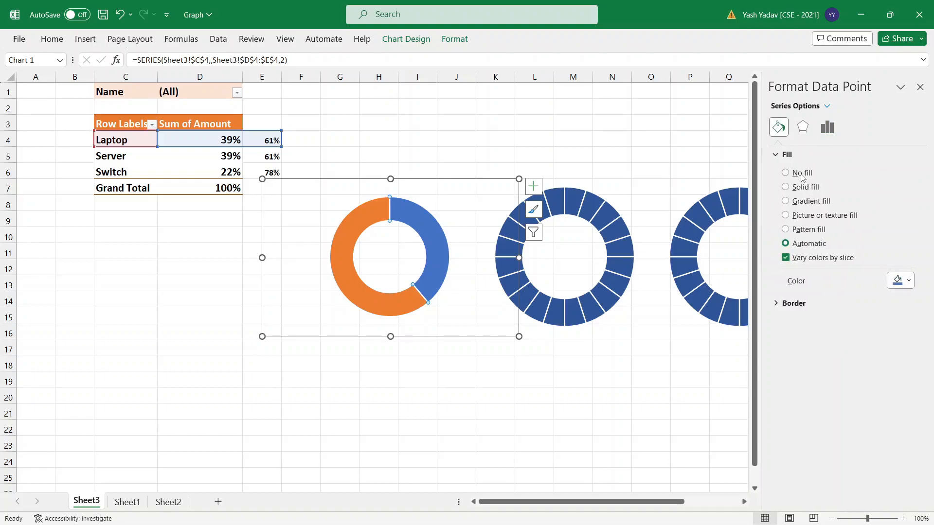
left_click(802, 174)
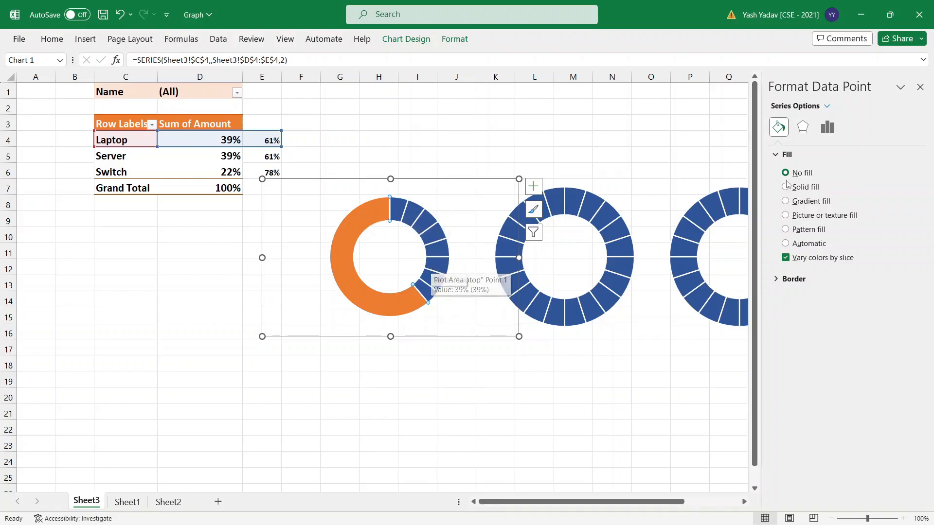
Fill the orange remainder slice of the first chart's Laptop series with solid white
left_click(363, 222)
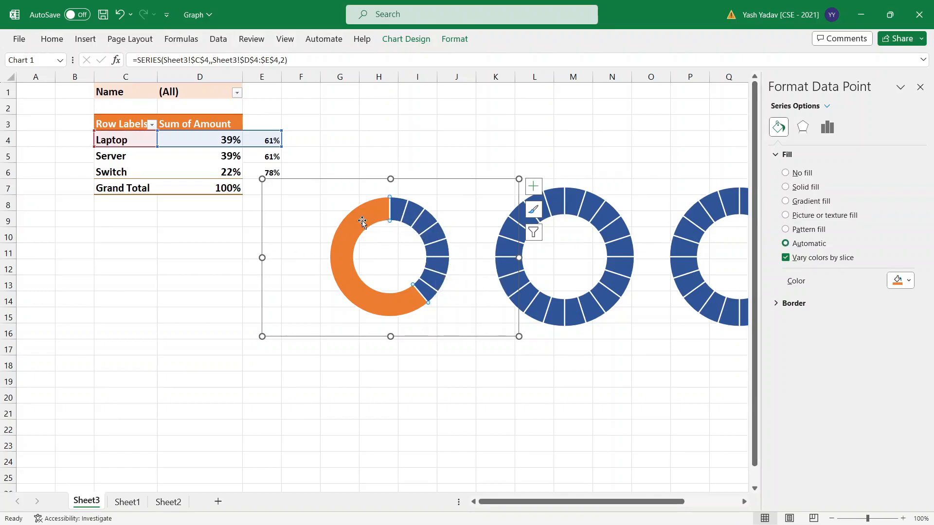
left_click(897, 281)
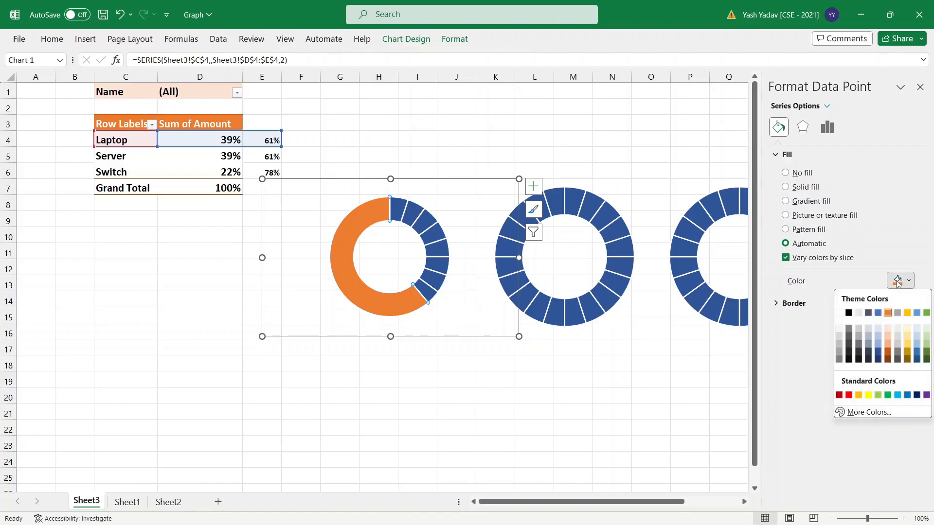
left_click(841, 313)
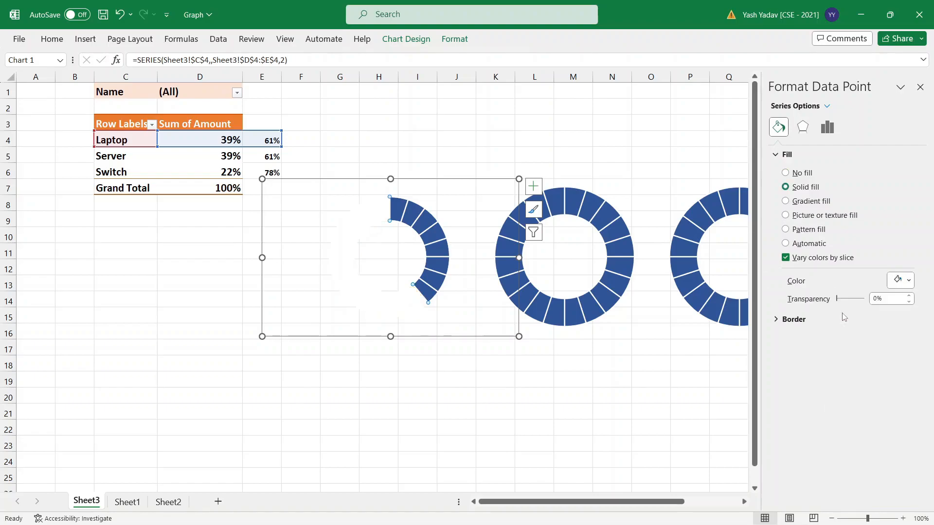
Set the transparency of the white remainder slice in the first chart's Laptop series to 20%
left_click_drag(896, 299, 865, 306)
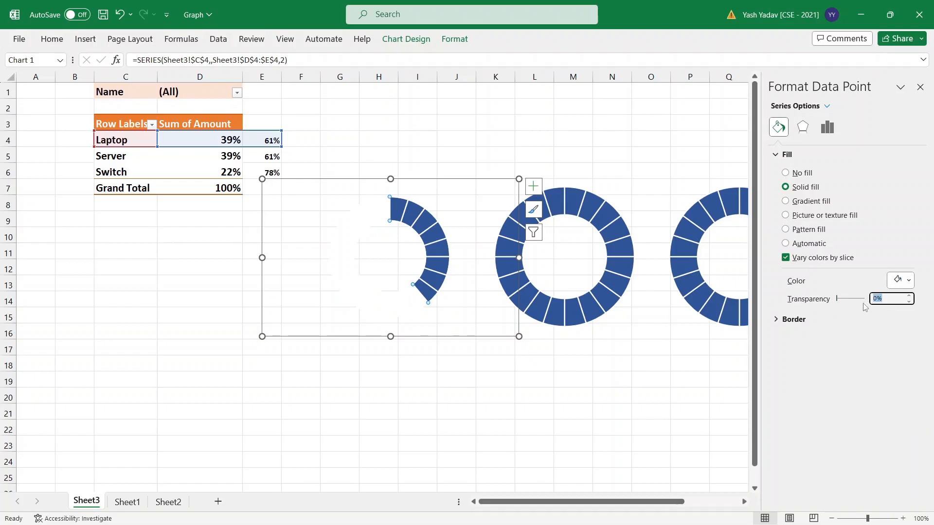
type("20")
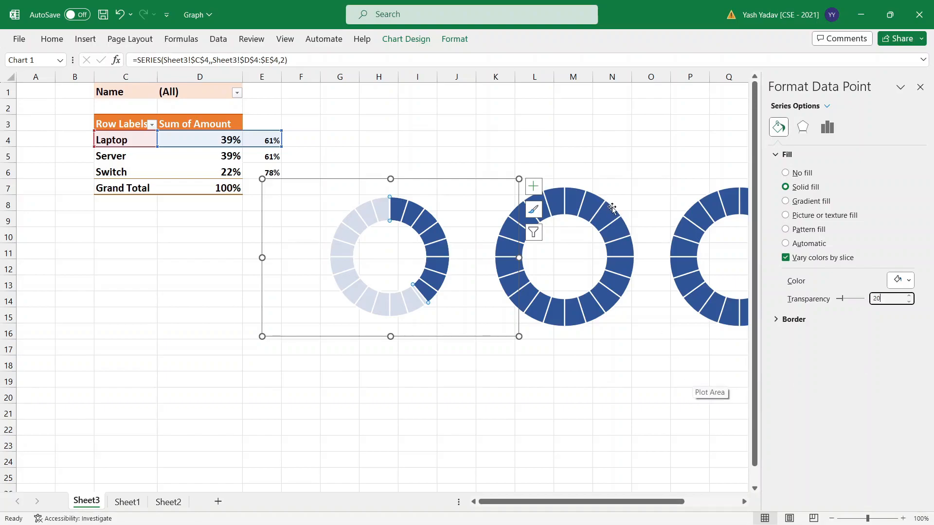
Recolor the segmented ring of the second doughnut chart with a solid dark orange fill
left_click(594, 208)
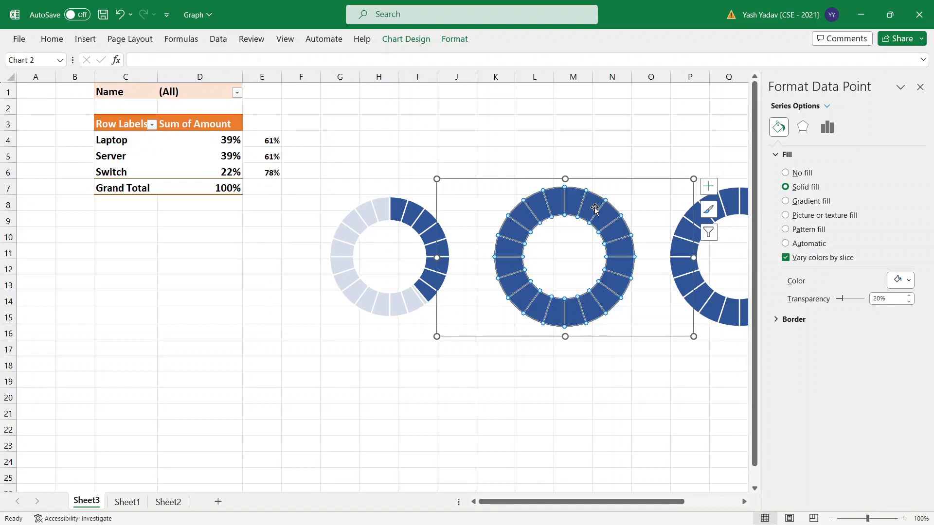
left_click(594, 208)
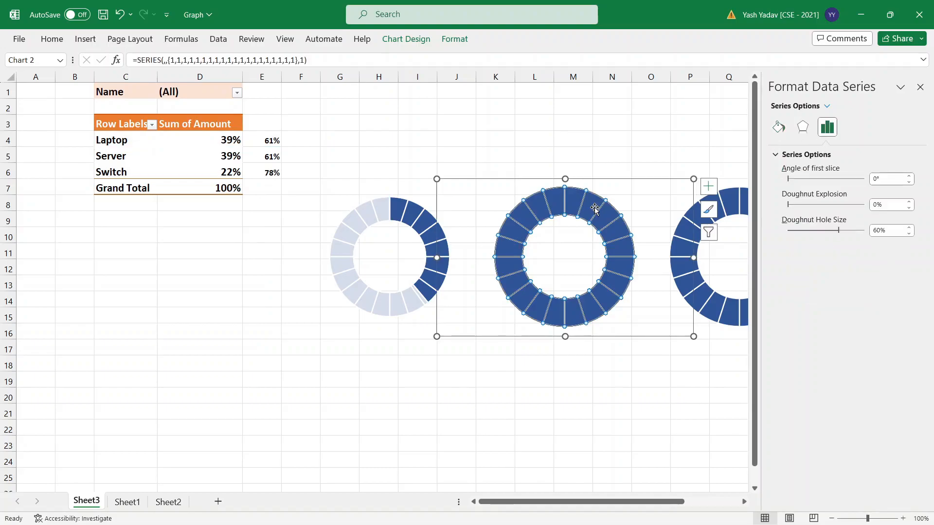
left_click(778, 127)
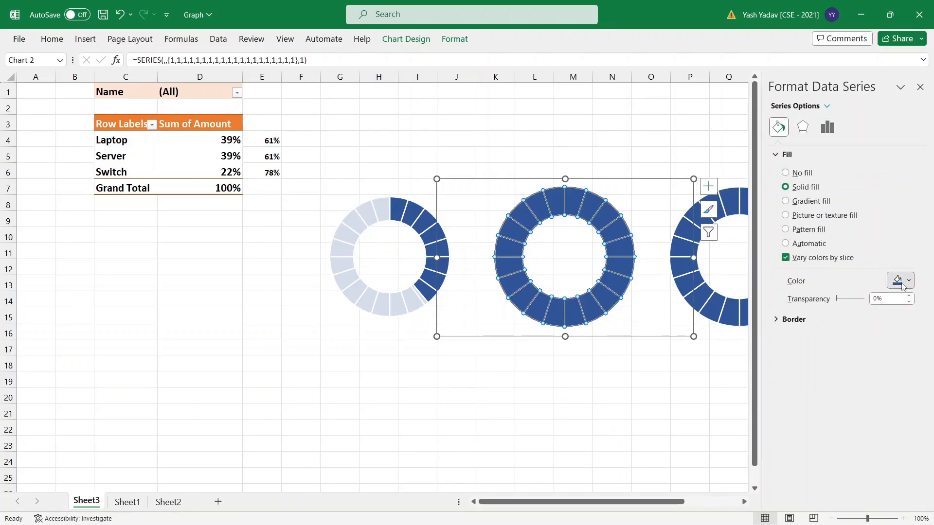
left_click(904, 283)
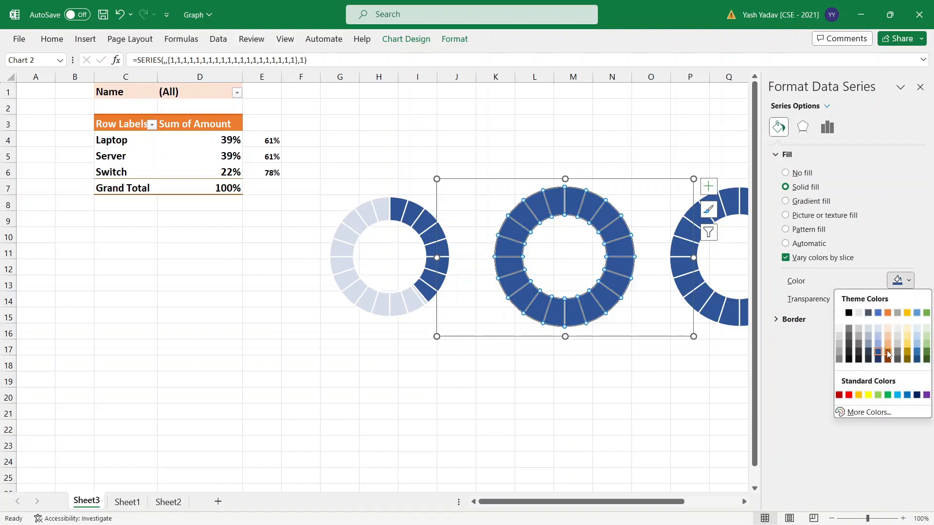
left_click(887, 352)
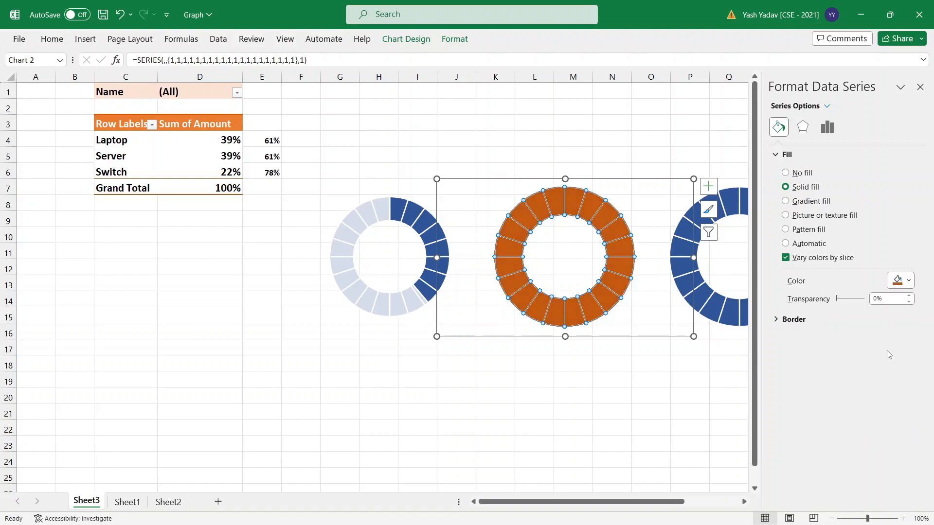
Recolor the segmented ring of the third doughnut chart with a solid dark green fill
left_click(731, 201)
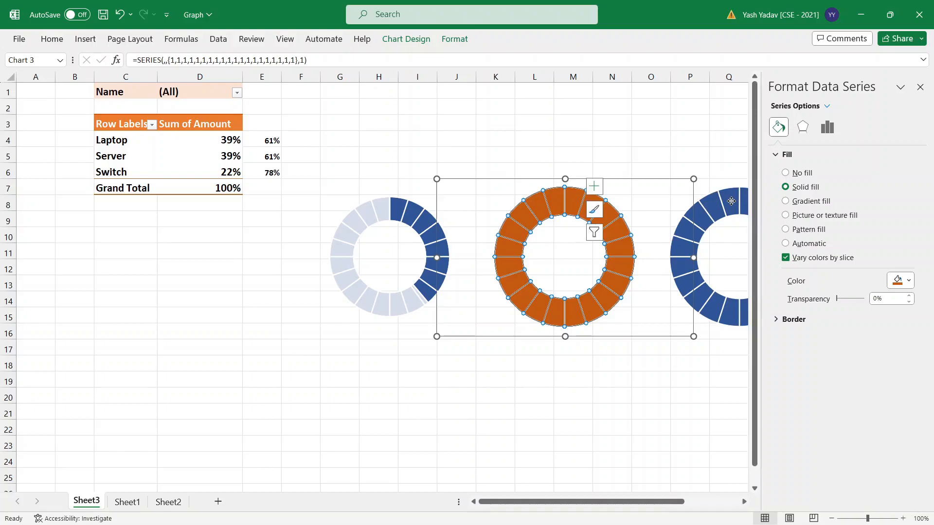
left_click(731, 201)
left_click(827, 127)
left_click(778, 127)
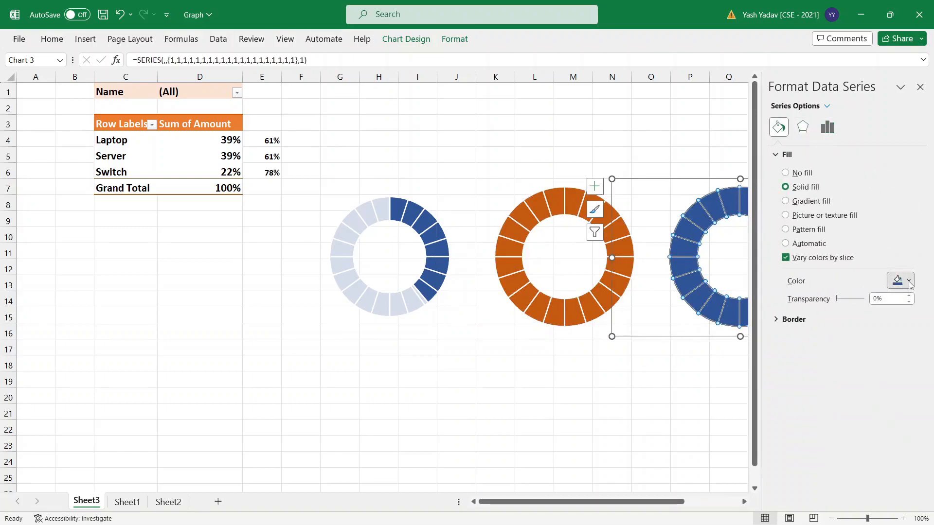
left_click(908, 280)
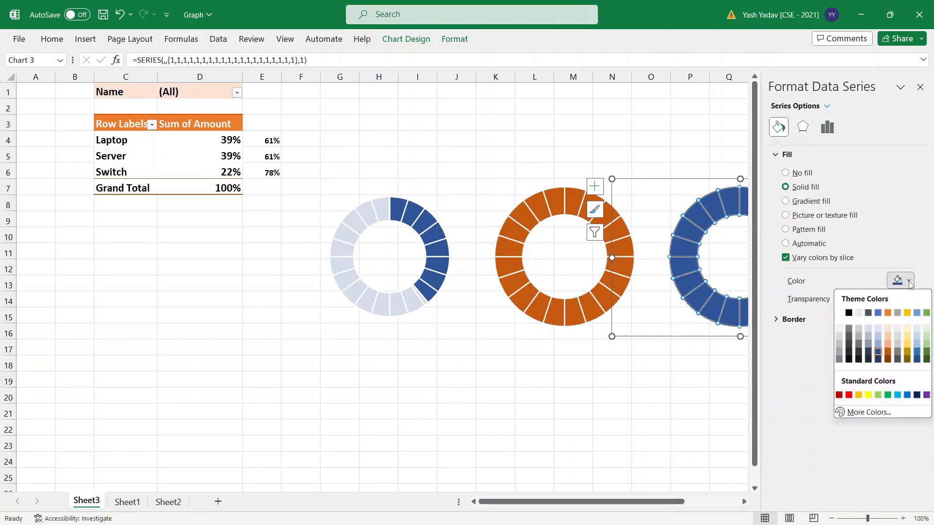
left_click(926, 352)
left_click(668, 404)
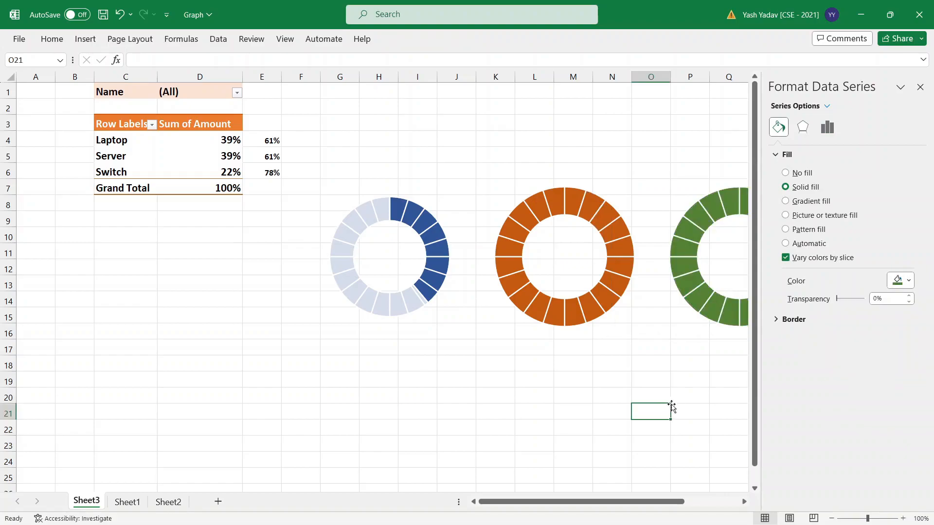
Add a second series to the orange doughnut chart, named from C5 (Server) with values from Sheet3 D5:E5
left_click(553, 207)
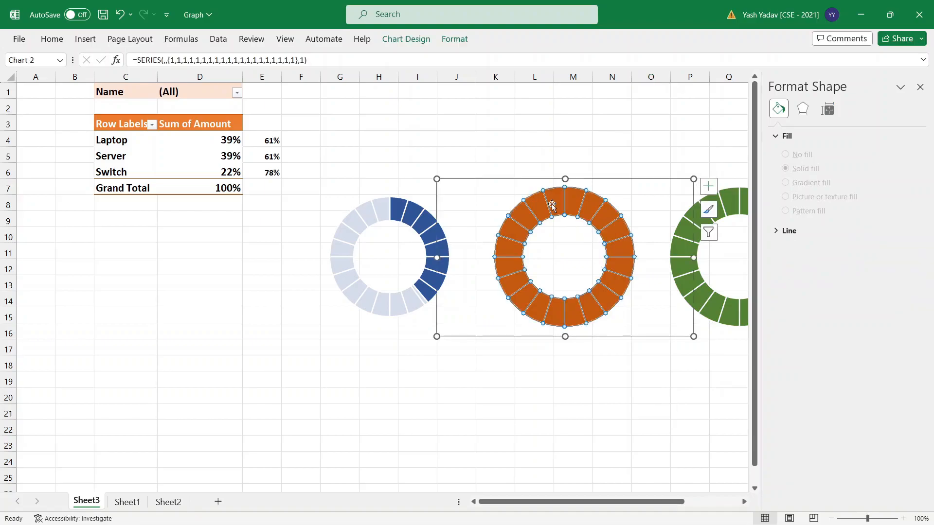
right_click(553, 207)
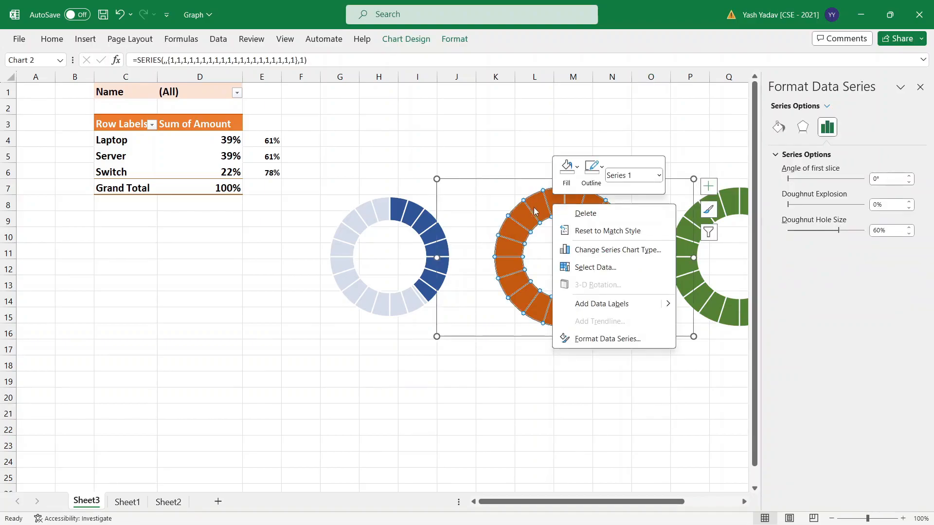
left_click(596, 267)
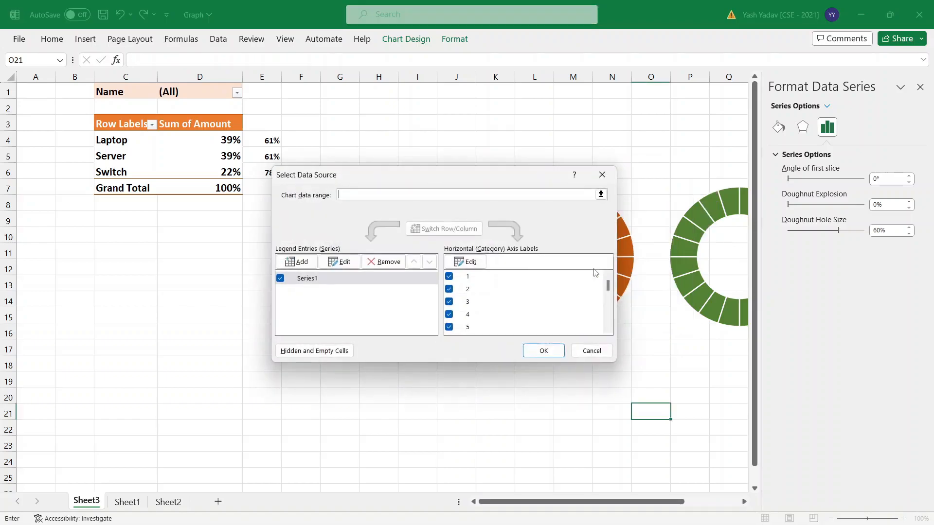
left_click(304, 263)
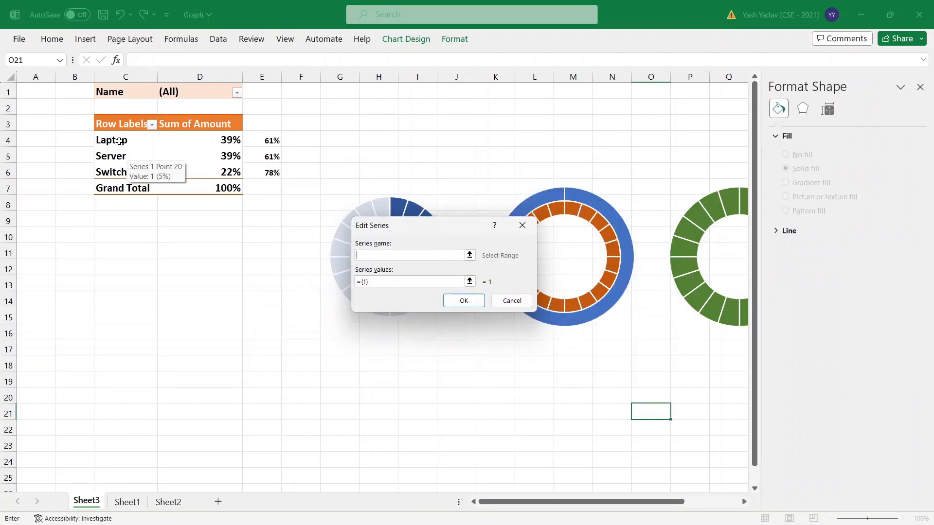
left_click(117, 158)
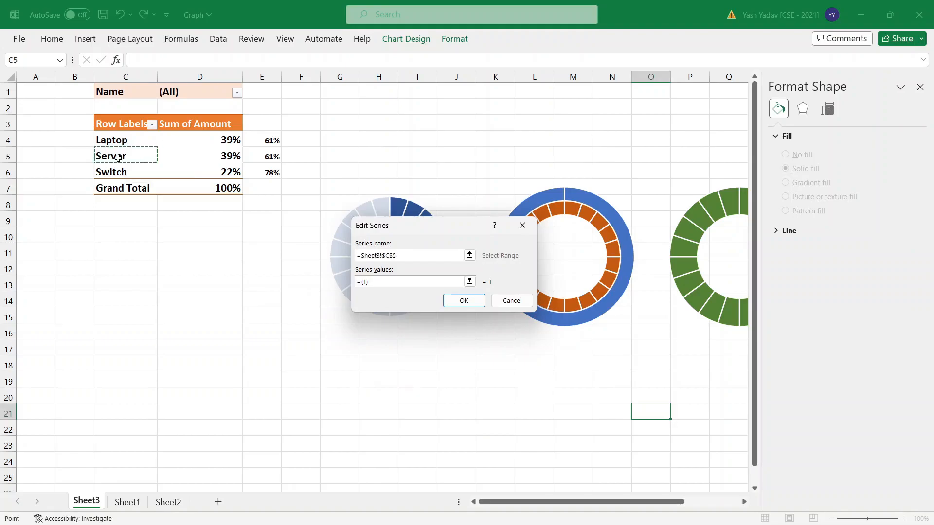
left_click_drag(384, 285, 350, 286)
left_click_drag(241, 155, 267, 153)
left_click(466, 302)
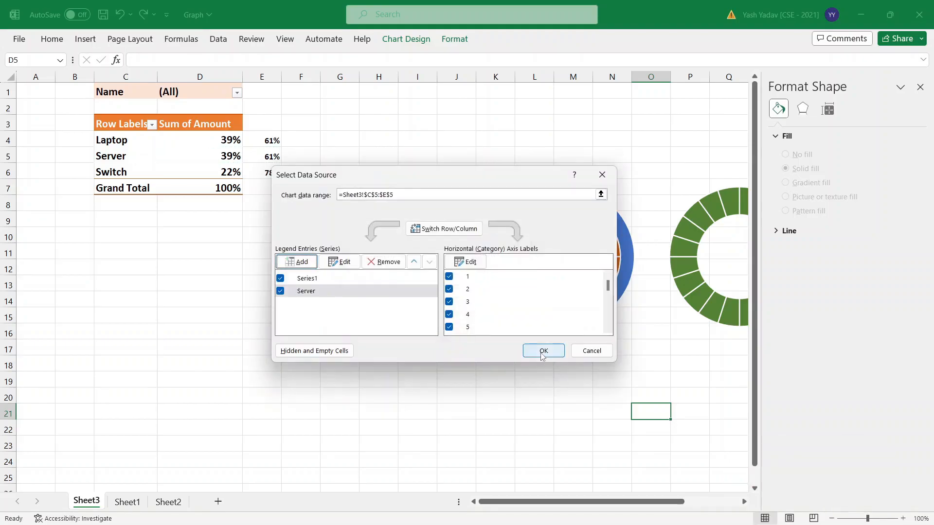
left_click(543, 351)
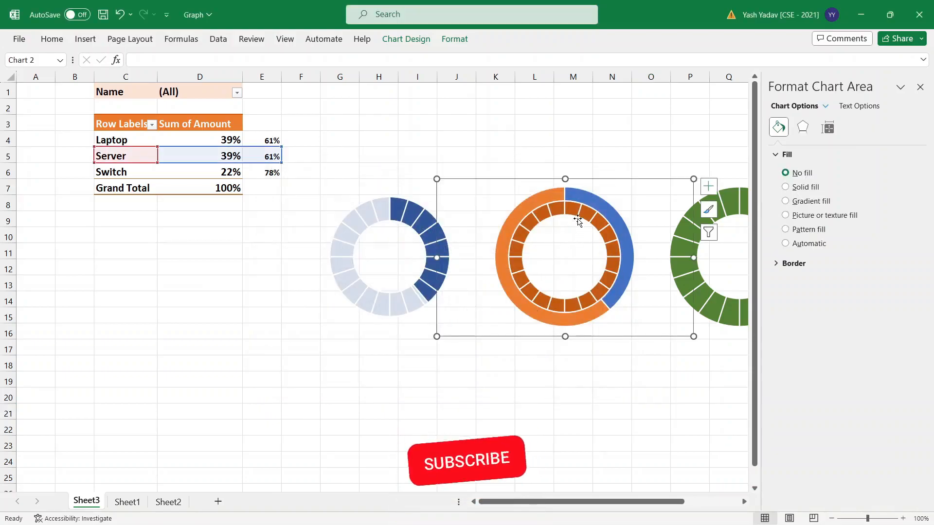
Plot the second chart's Server series on the secondary axis, keeping it as a doughnut in the custom combination
left_click(591, 201)
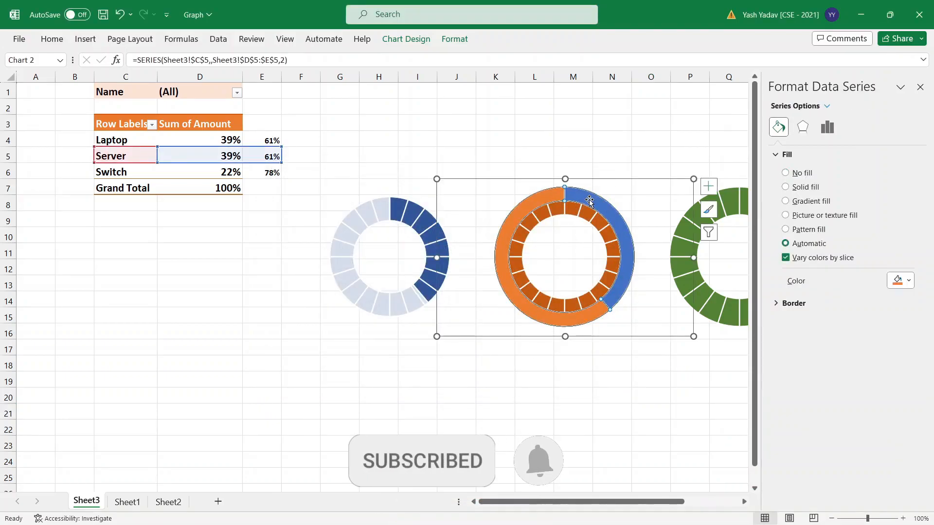
right_click(590, 200)
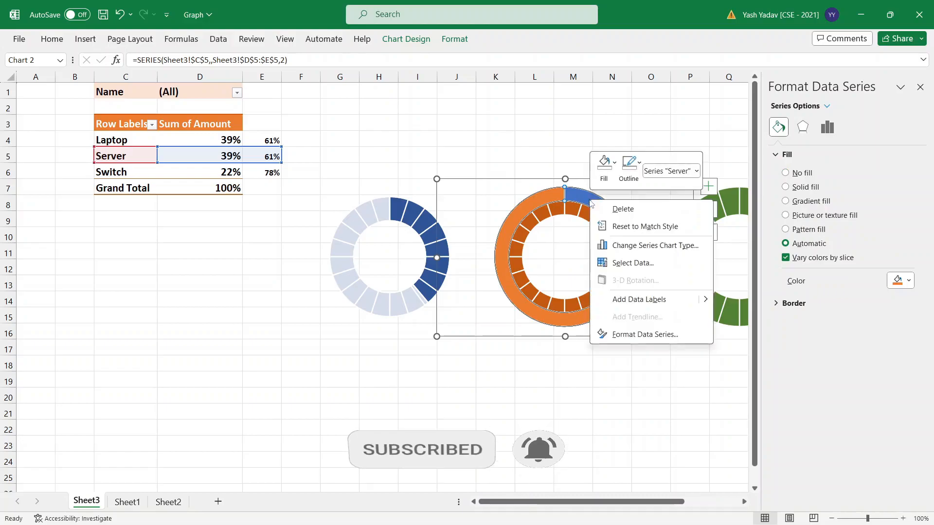
left_click(635, 246)
left_click(401, 377)
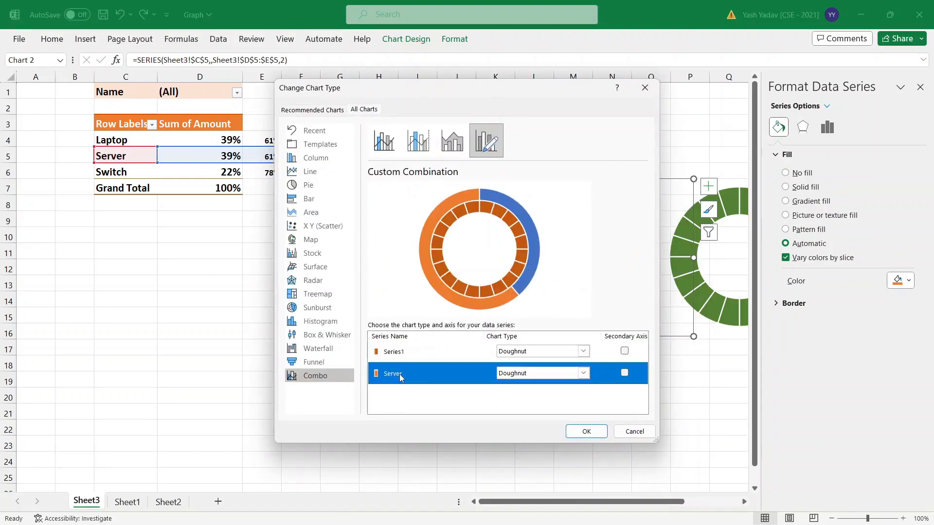
left_click(625, 373)
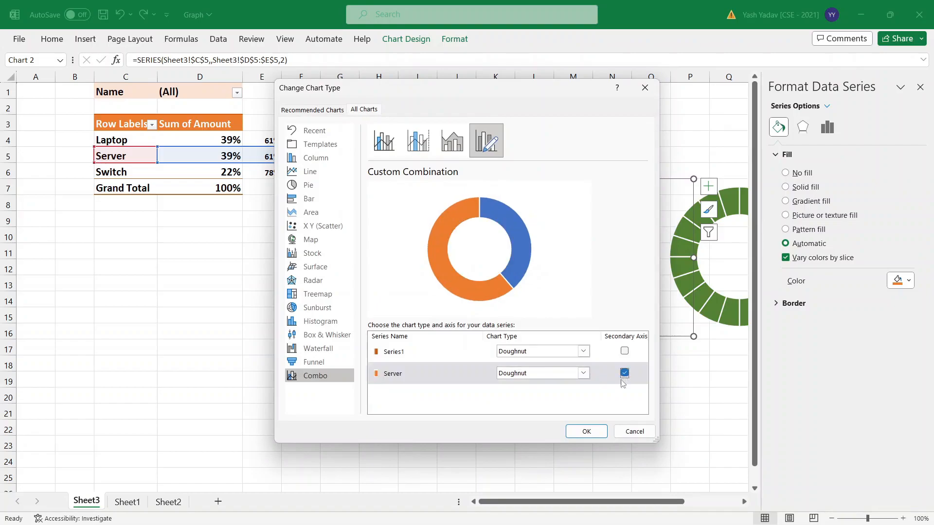
left_click(587, 431)
Set the blue Server share slice in the second chart to no fill
left_click(607, 251)
left_click(598, 228)
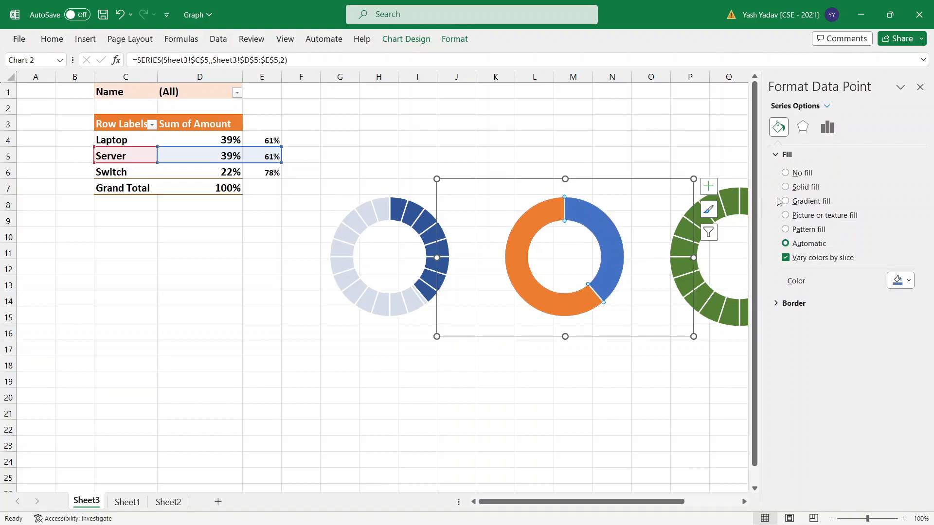
left_click(786, 173)
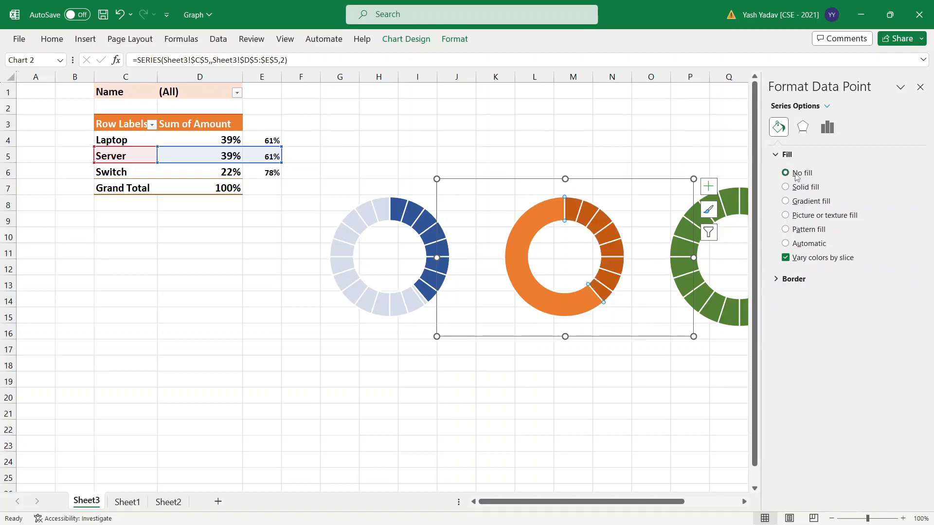
Fill the orange remainder slice of the second chart's Server series with solid white at 20% transparency
left_click(539, 219)
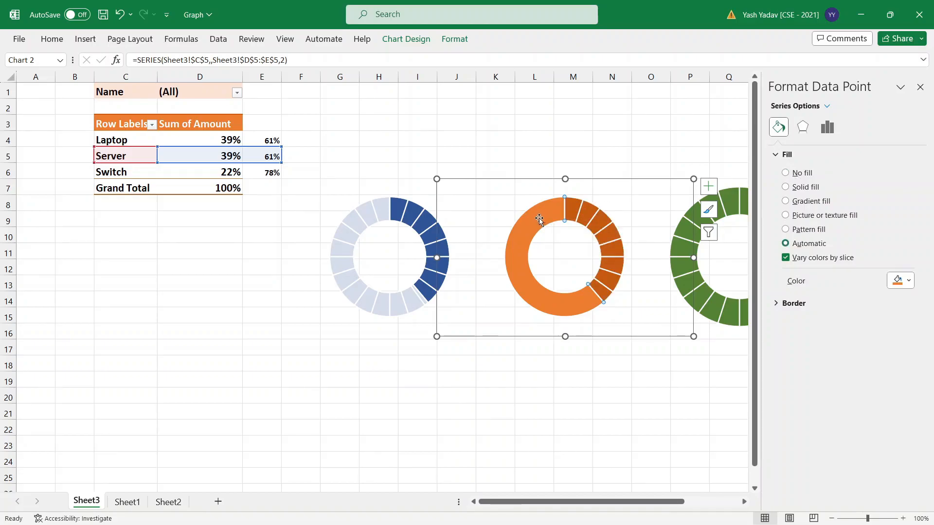
left_click(898, 282)
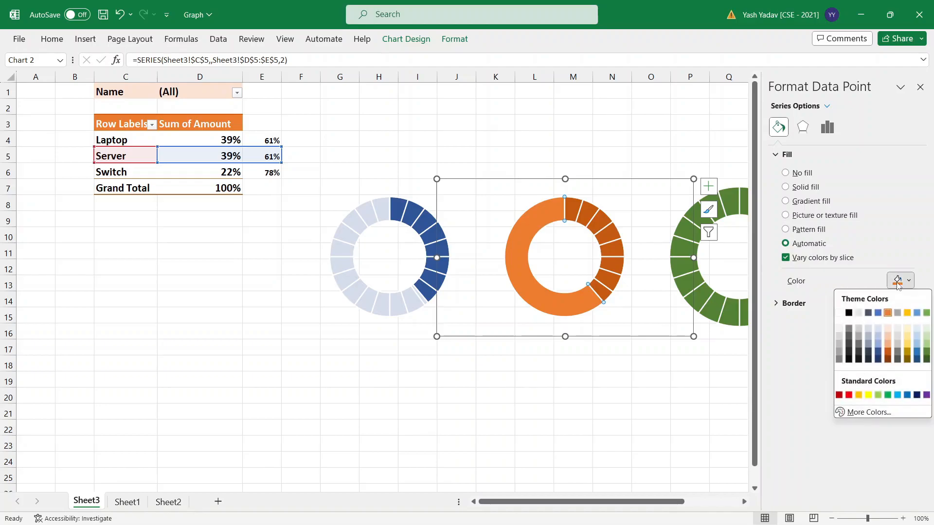
left_click(842, 314)
left_click(876, 298)
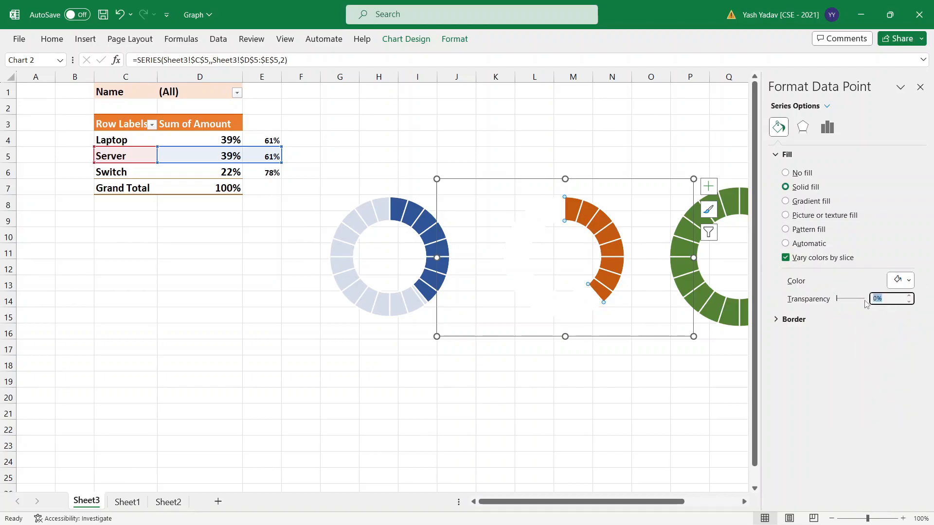
type("20")
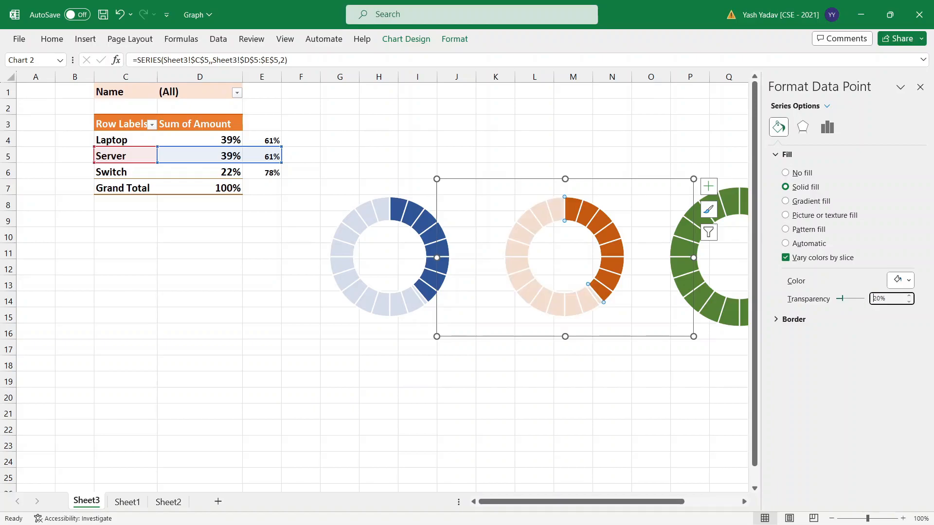
Add a second series to the green doughnut chart, named from C6 (Switch) with values from Sheet3 D6:E6
left_click_drag(591, 511, 690, 507)
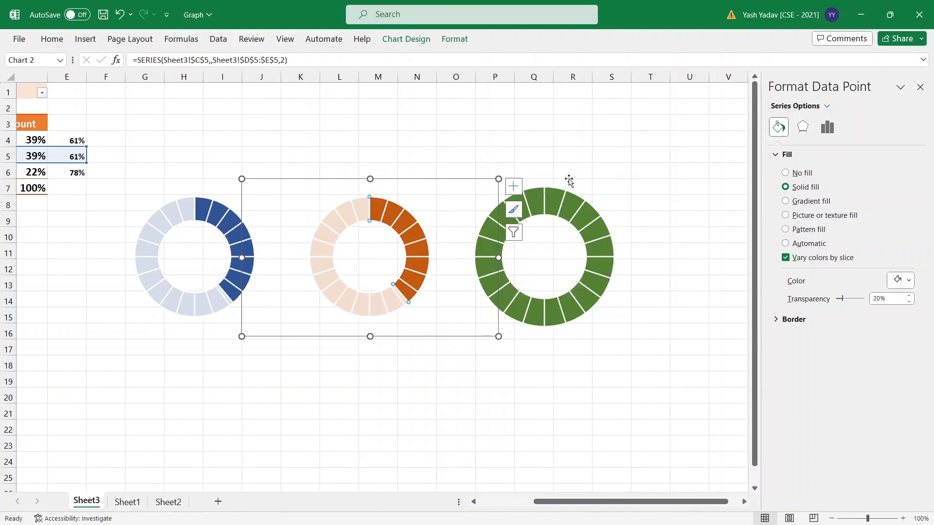
left_click(550, 199)
right_click(550, 200)
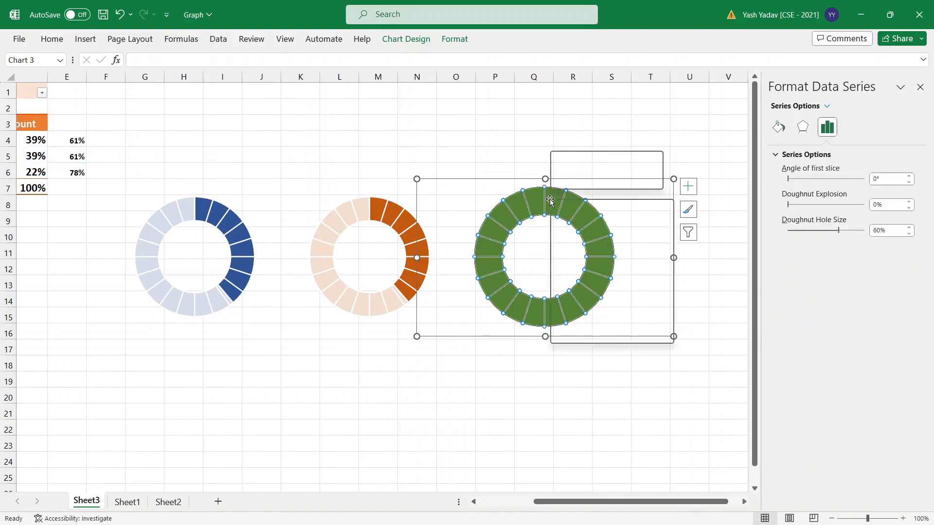
left_click(579, 263)
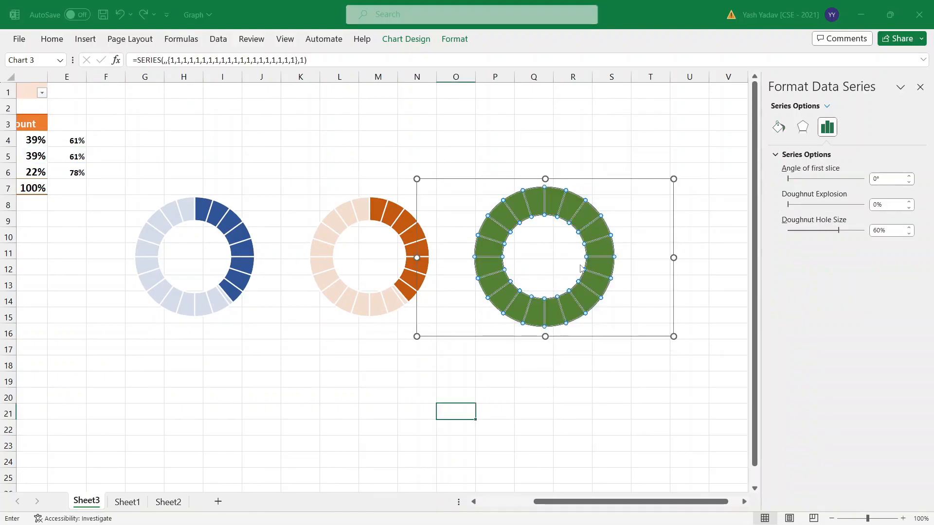
left_click(299, 262)
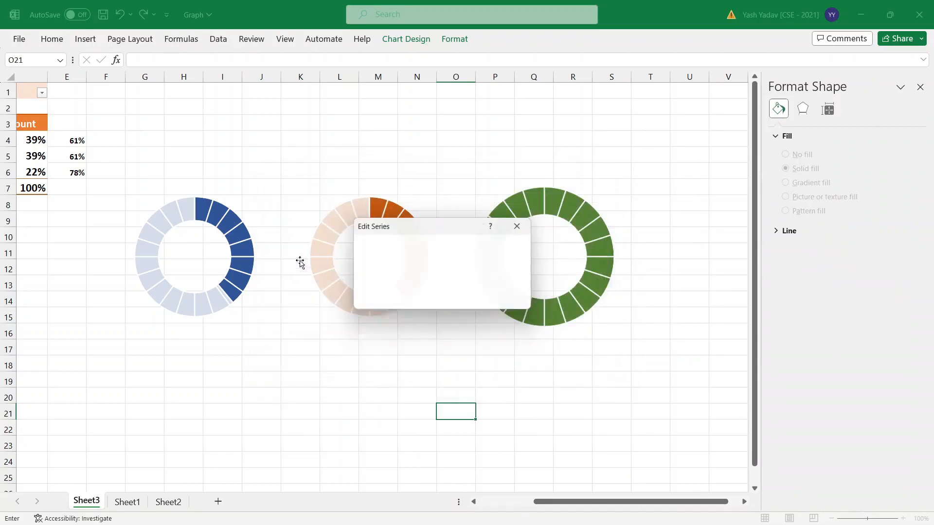
left_click_drag(598, 502, 544, 502)
left_click(125, 171)
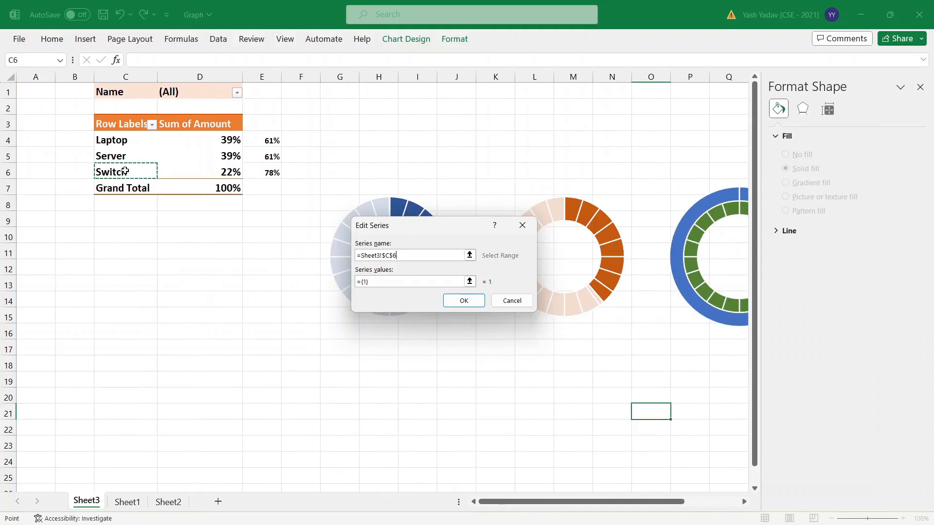
left_click(356, 283)
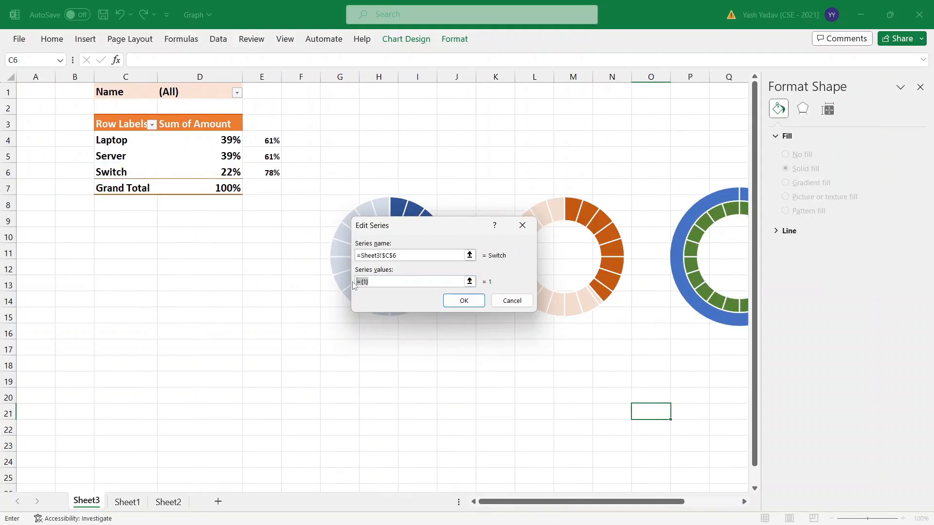
key("BackSpace")
left_click_drag(218, 173, 269, 174)
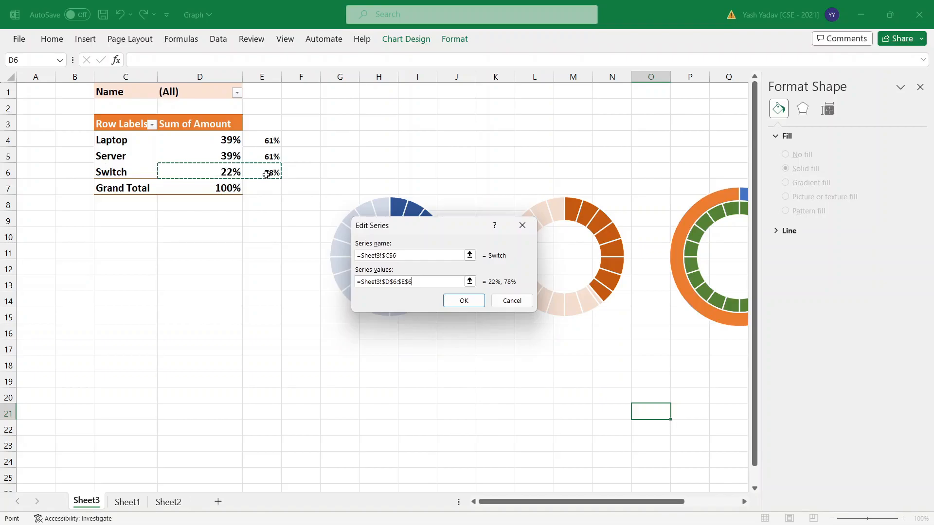
left_click(470, 304)
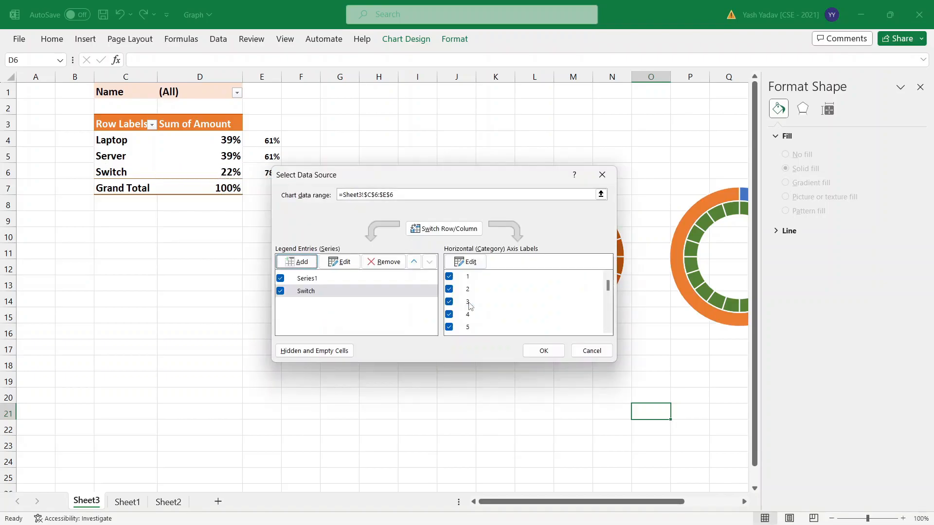
left_click(543, 350)
Plot the green chart's Switch series on the secondary axis, keeping it as a doughnut in the custom combination
left_click_drag(550, 501, 647, 505)
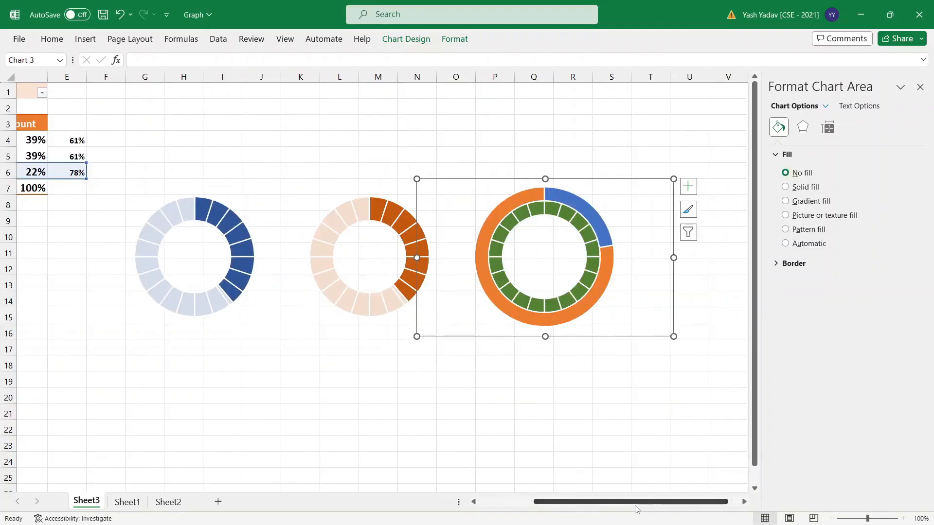
left_click(574, 206)
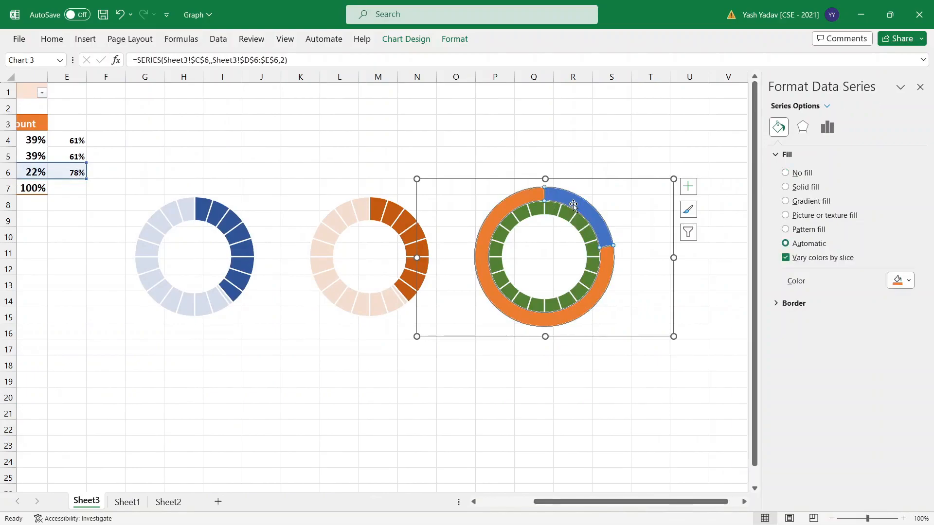
right_click(574, 205)
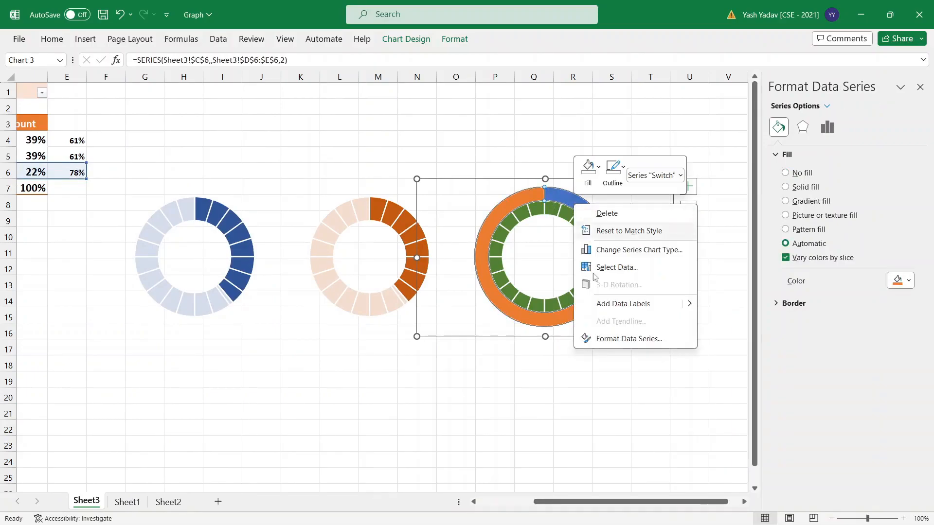
left_click(626, 250)
left_click(401, 379)
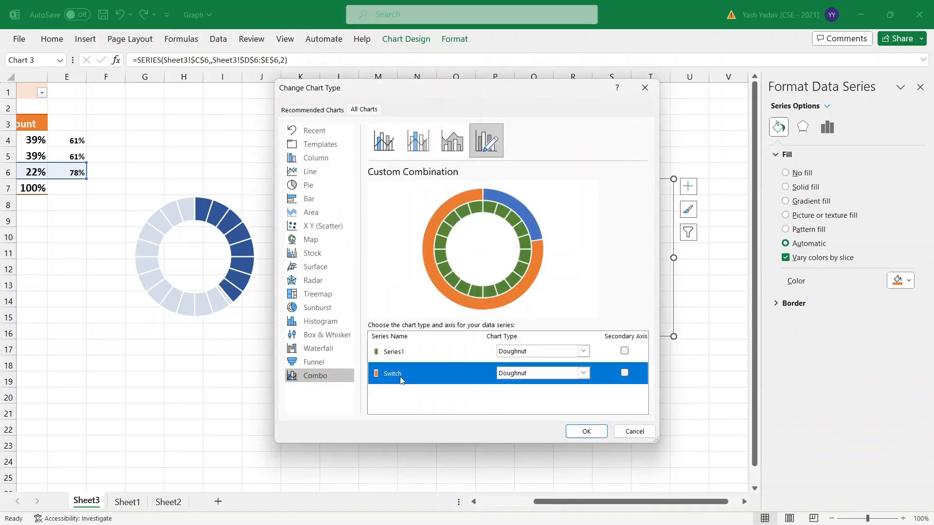
left_click(624, 373)
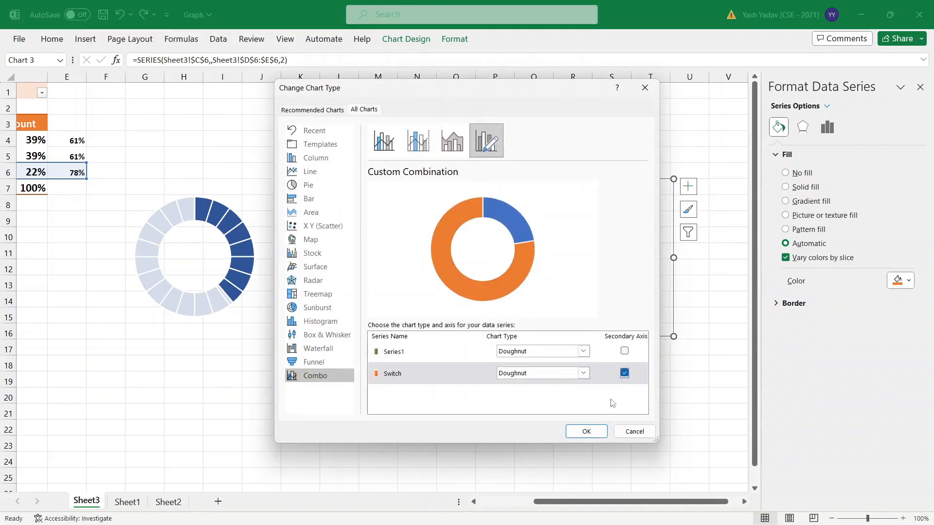
left_click(586, 431)
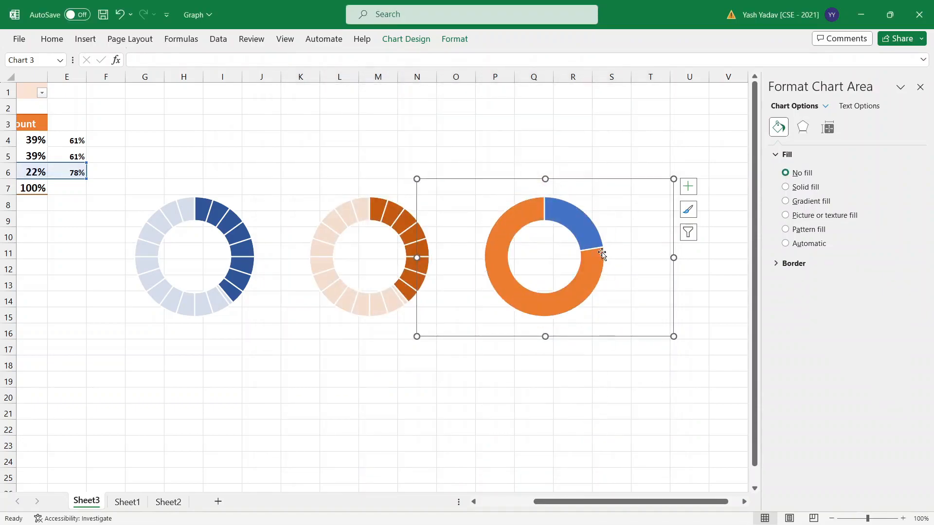
Set the blue Switch share slice in the third chart to no fill, undoing any accidental displacement of the slice
left_click(576, 224)
left_click(576, 224)
left_click_drag(576, 224, 582, 225)
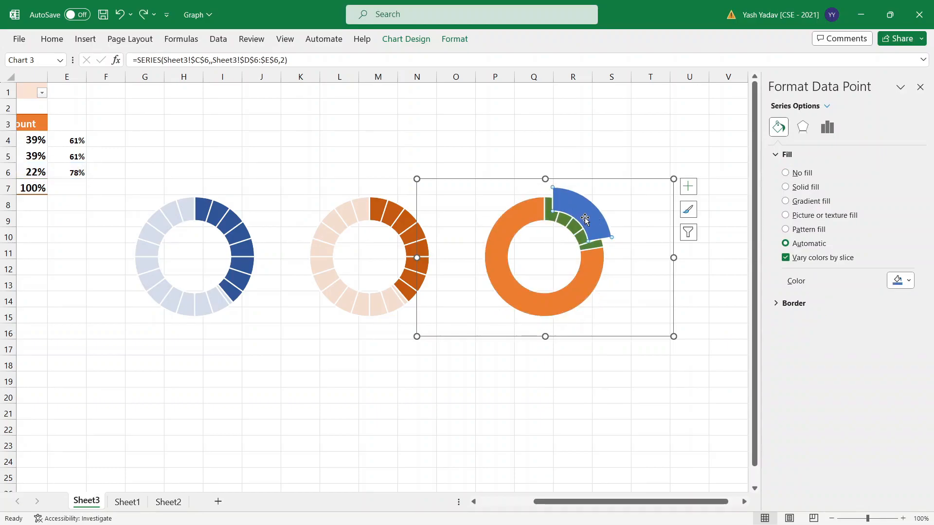
key("ctrl+z")
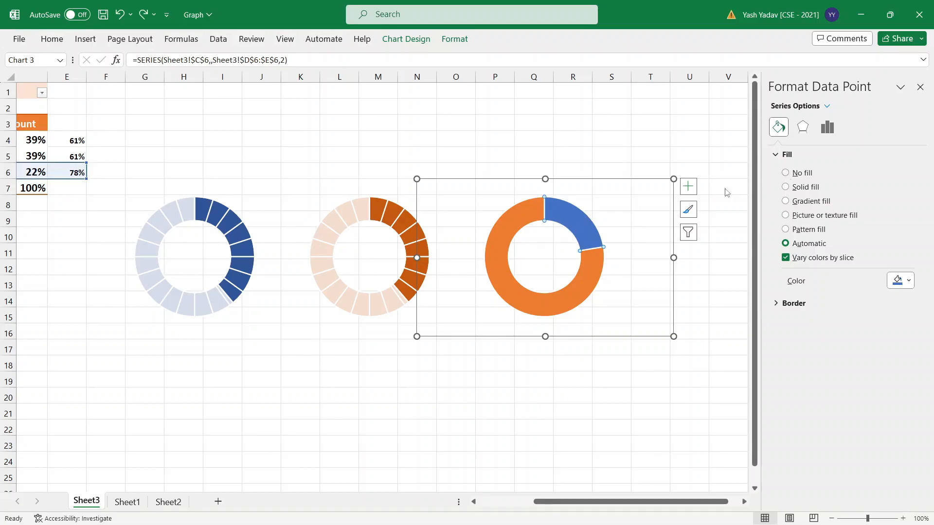
left_click(785, 173)
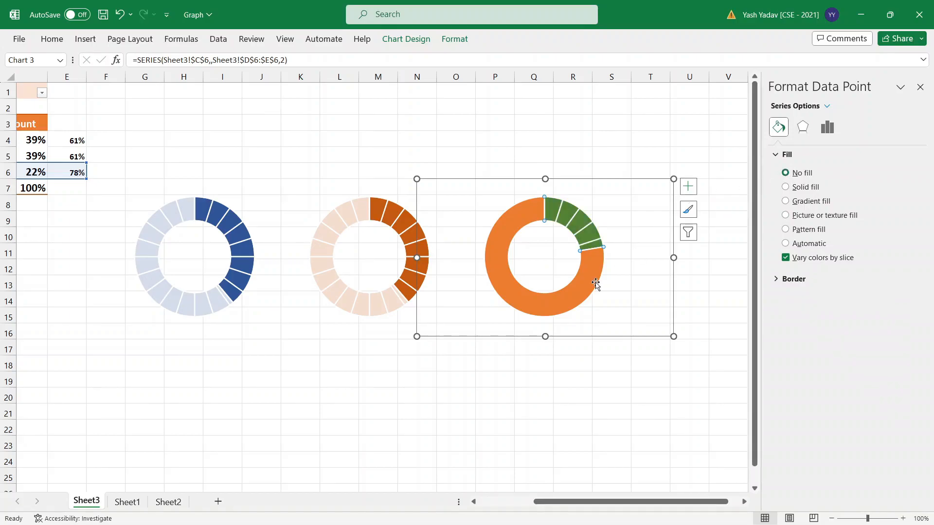
Fill the orange remainder slice of the third chart's Switch series with solid white at 20% transparency
left_click(556, 302)
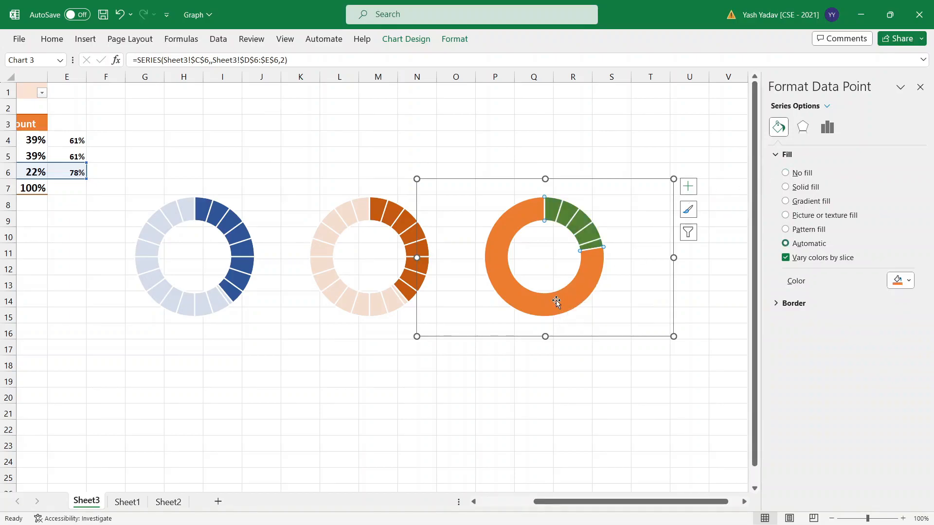
left_click(903, 282)
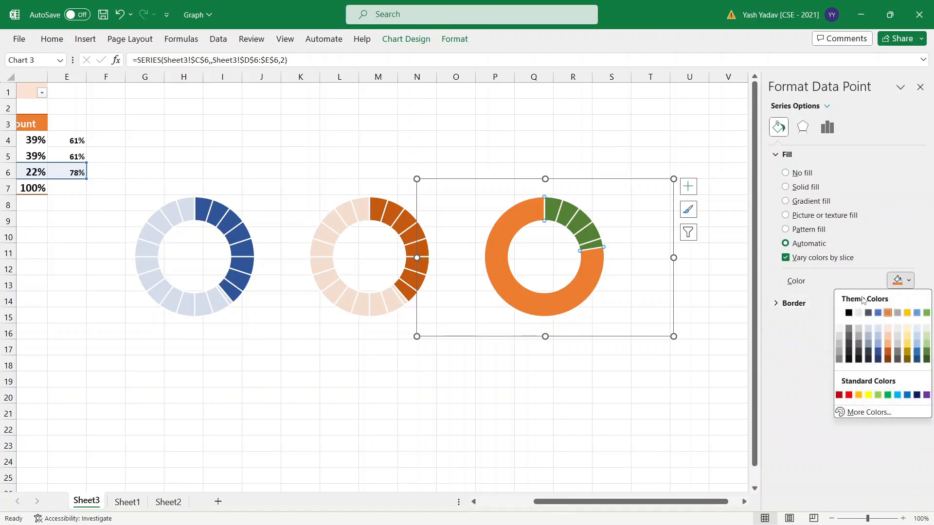
left_click(840, 313)
left_click(889, 299)
left_click_drag(889, 299, 859, 307)
type("20")
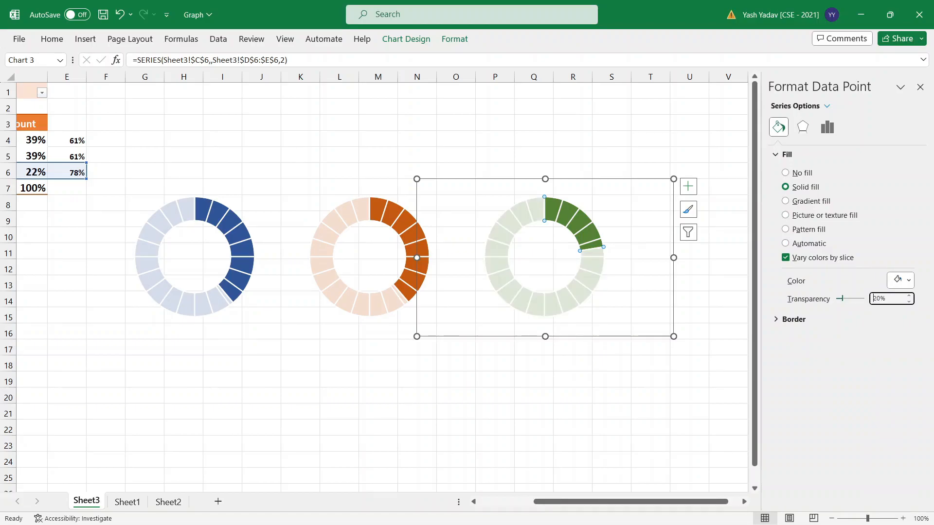
Deselect the third chart and close the formatting pane to free up the worksheet area
left_click(569, 386)
left_click_drag(609, 502, 575, 509)
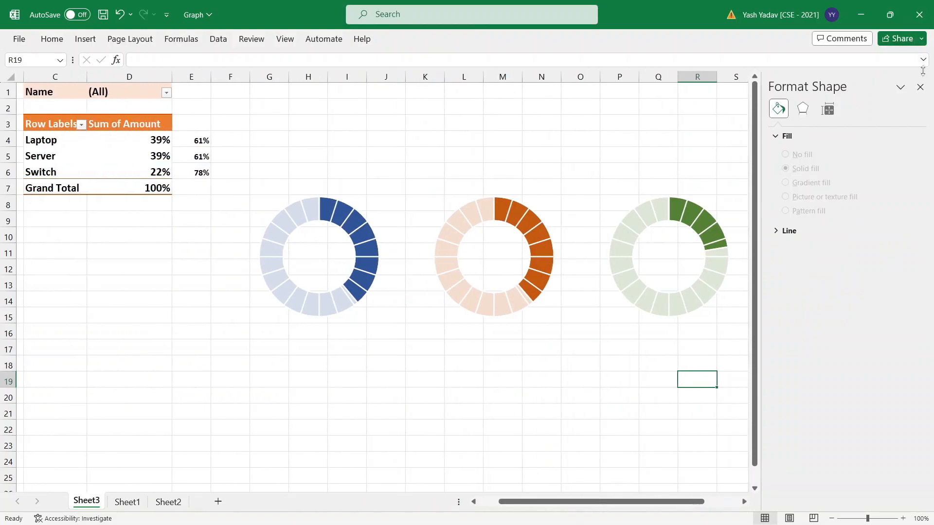
left_click(919, 87)
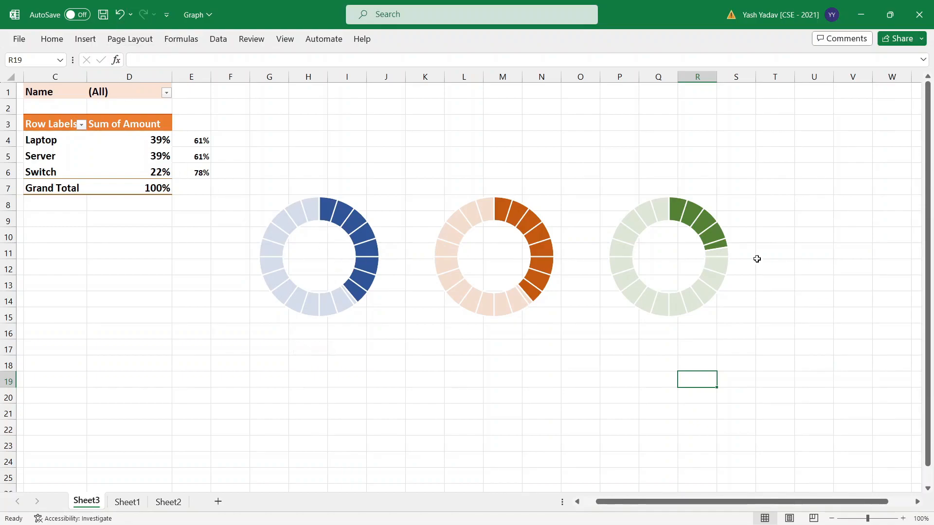
Draw an empty text box just below the blue doughnut chart, spanning roughly columns G to I
left_click(85, 39)
left_click(784, 83)
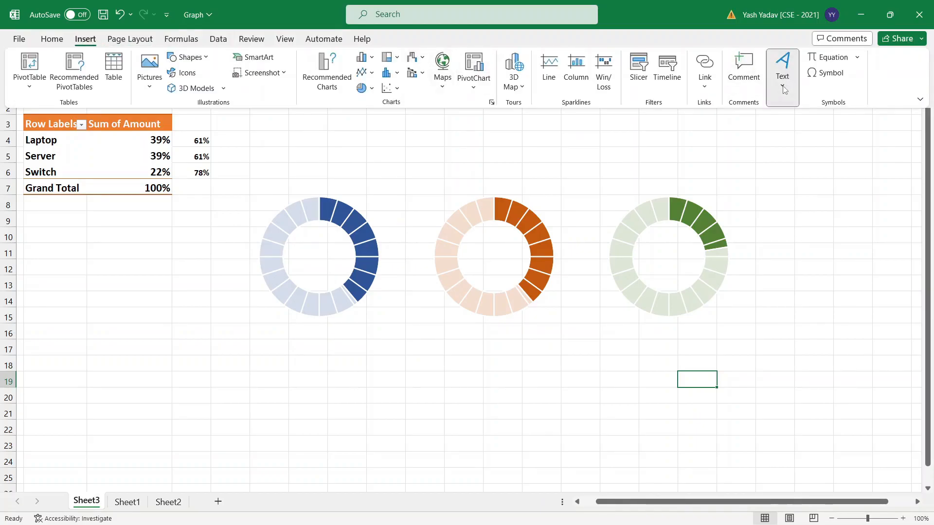
left_click(782, 127)
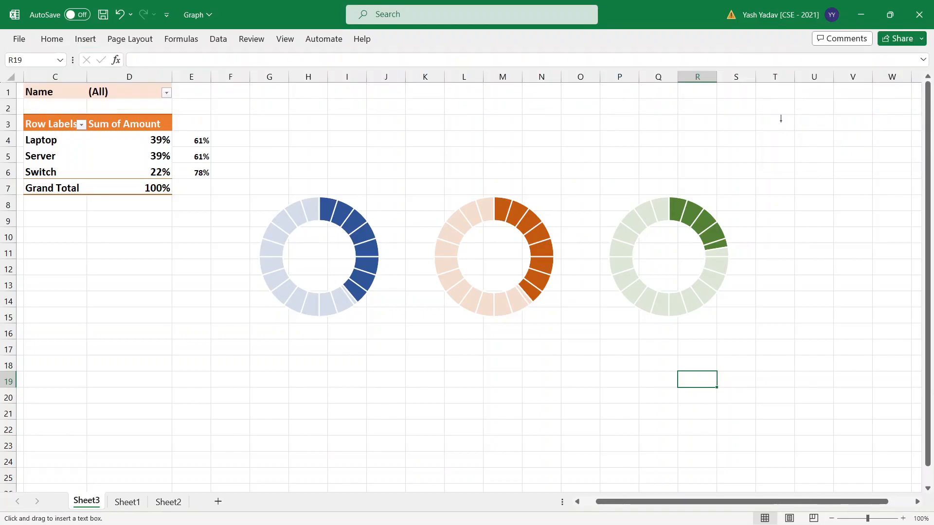
left_click_drag(275, 337, 347, 369)
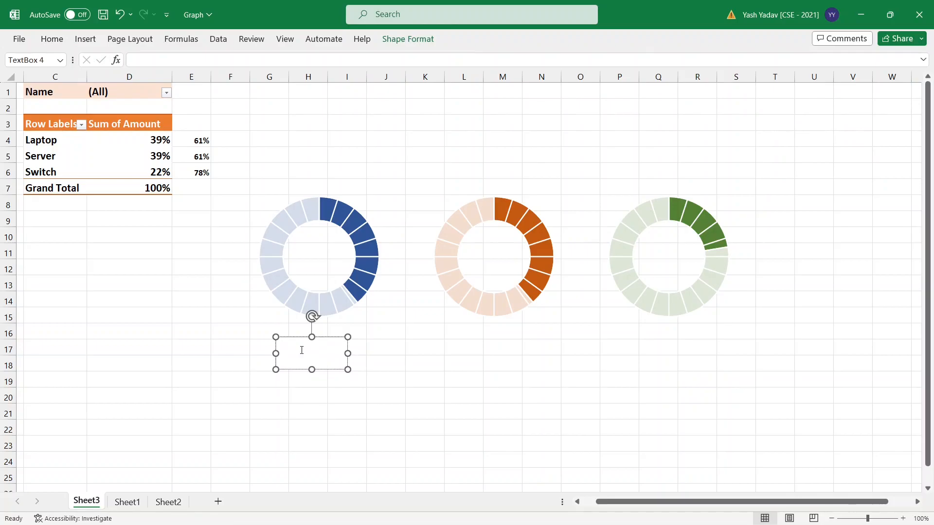
Link the text box below the blue chart to the Laptop percentage with the formula =D4
left_click(139, 59)
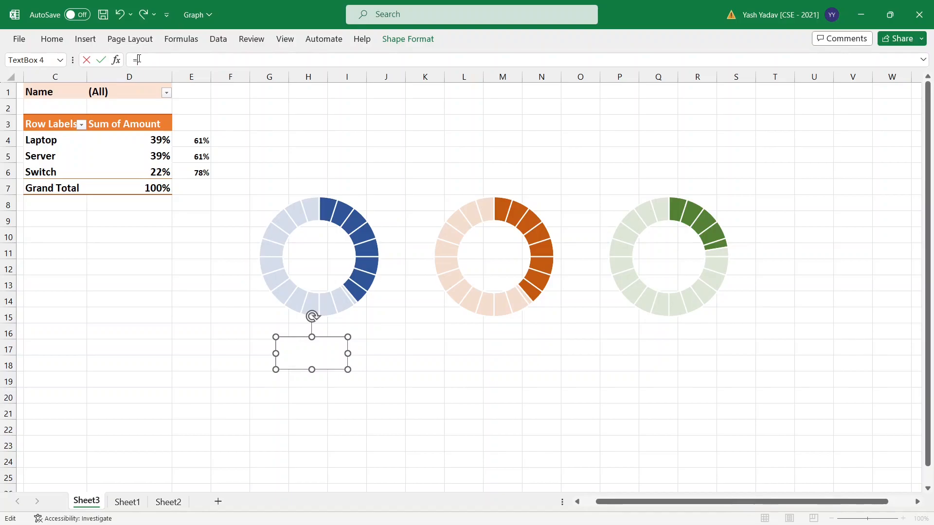
left_click(154, 141)
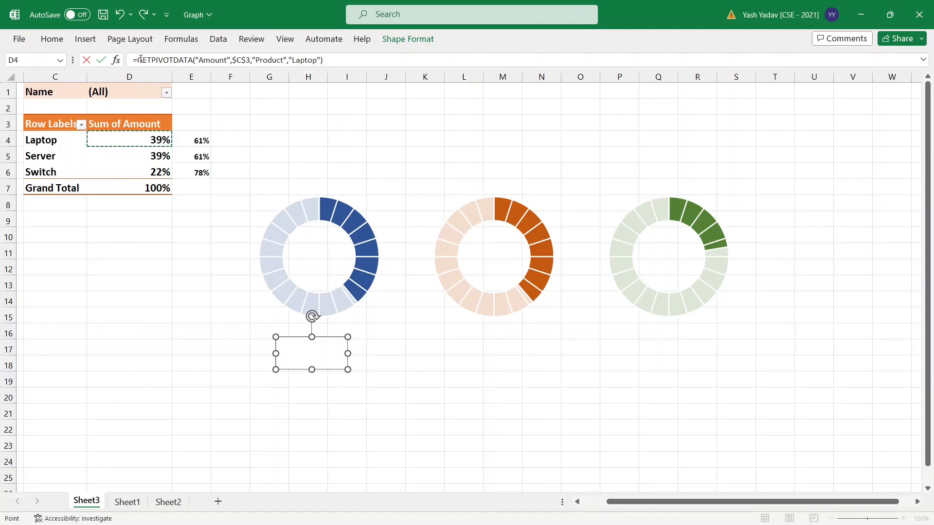
left_click_drag(138, 59, 345, 61)
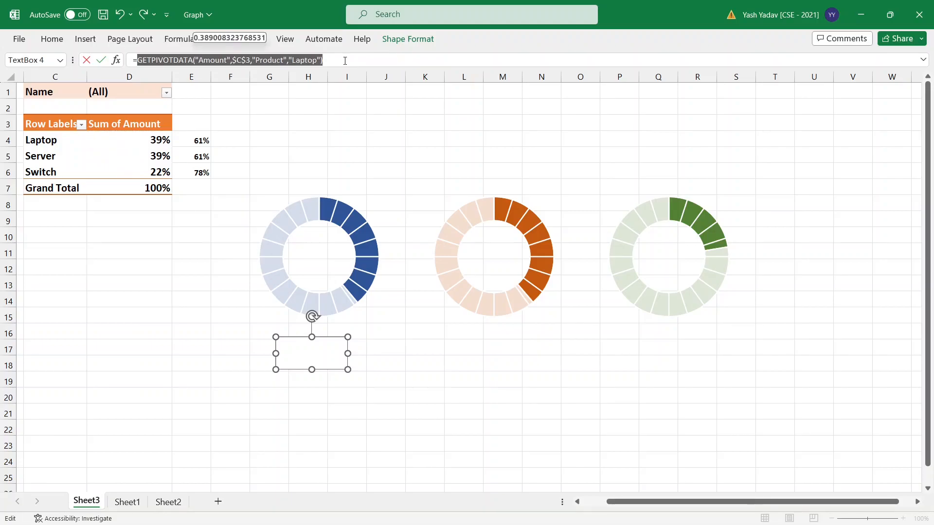
type("D4")
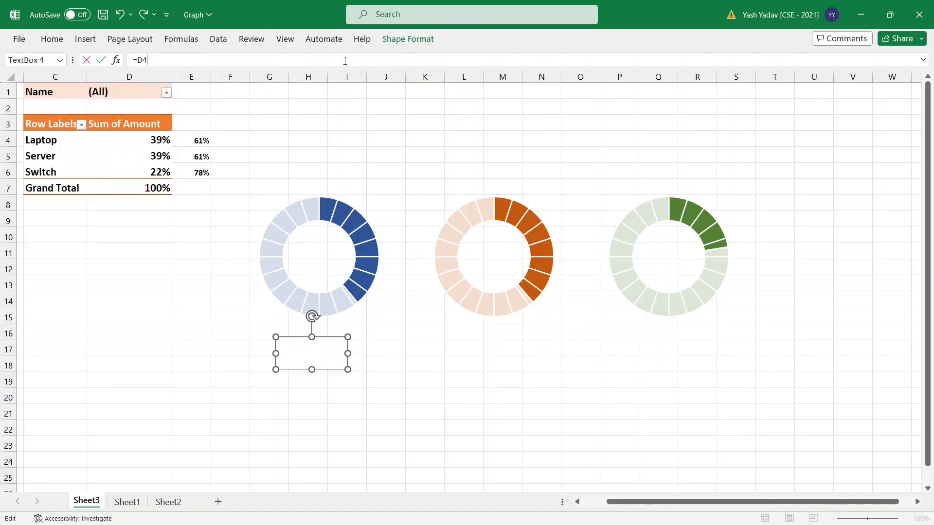
key("Return")
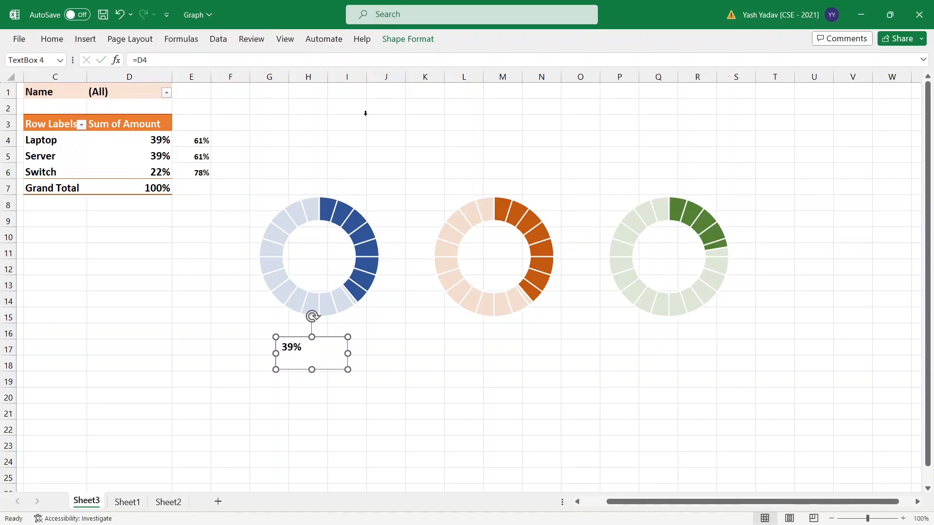
left_click(413, 361)
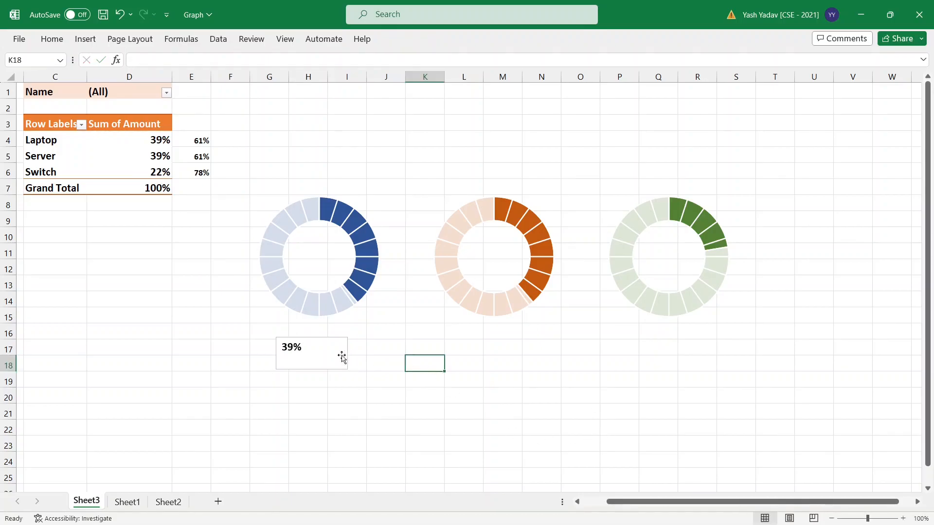
Copy the linked percentage text box and paste one copy below the orange chart and another below the green chart
left_click(315, 346)
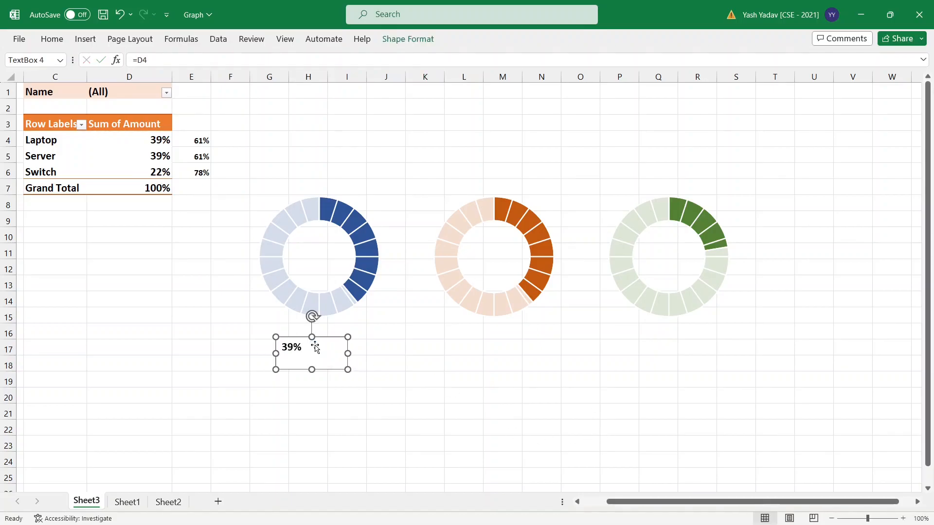
left_click(464, 333)
key("ctrl+v")
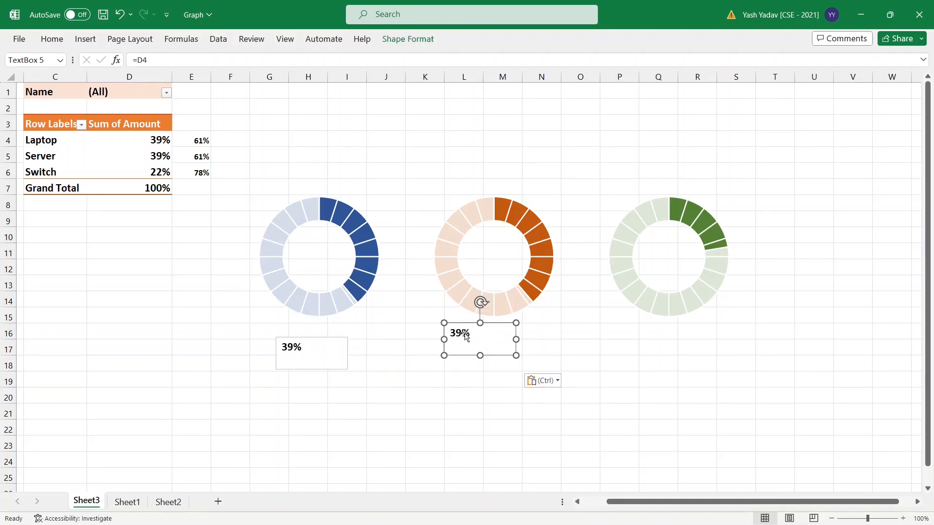
left_click(653, 337)
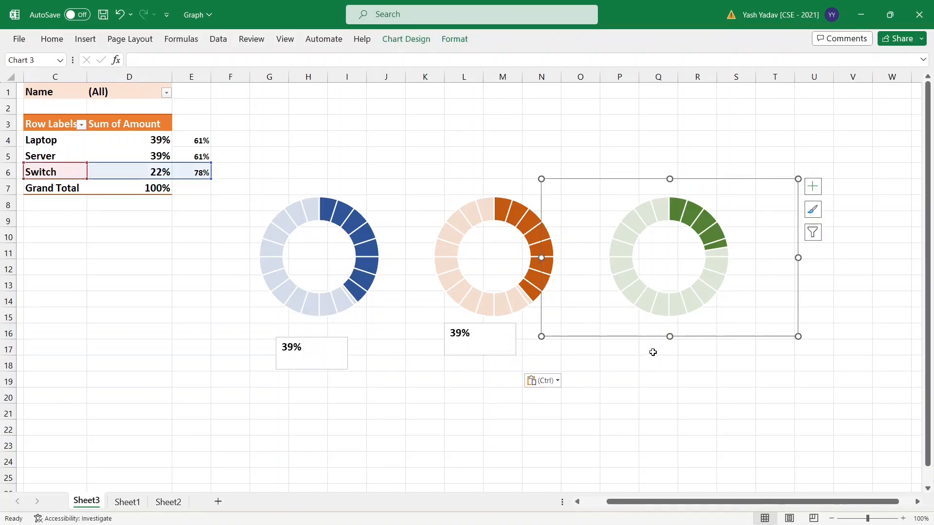
left_click(653, 352)
key("ctrl+v")
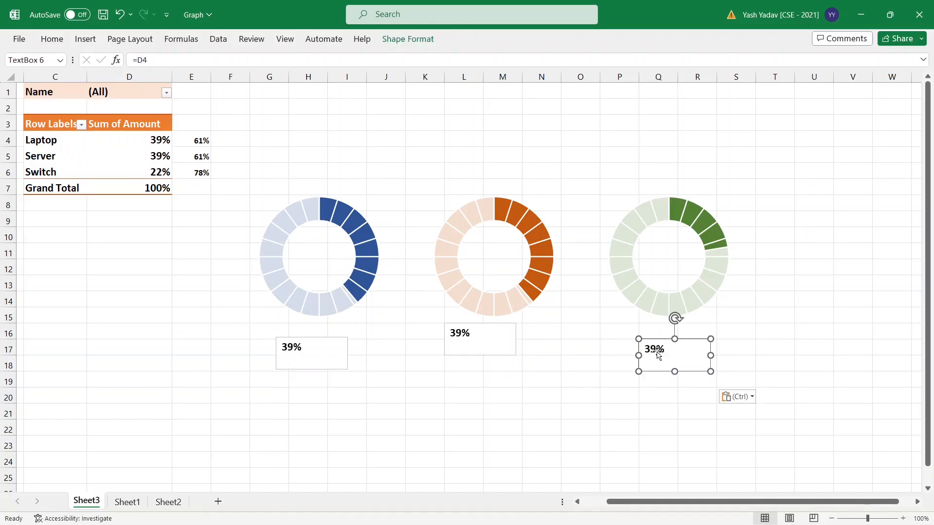
Link the text box below the orange chart to the Server percentage with the formula =D5
left_click(466, 336)
left_click(475, 334)
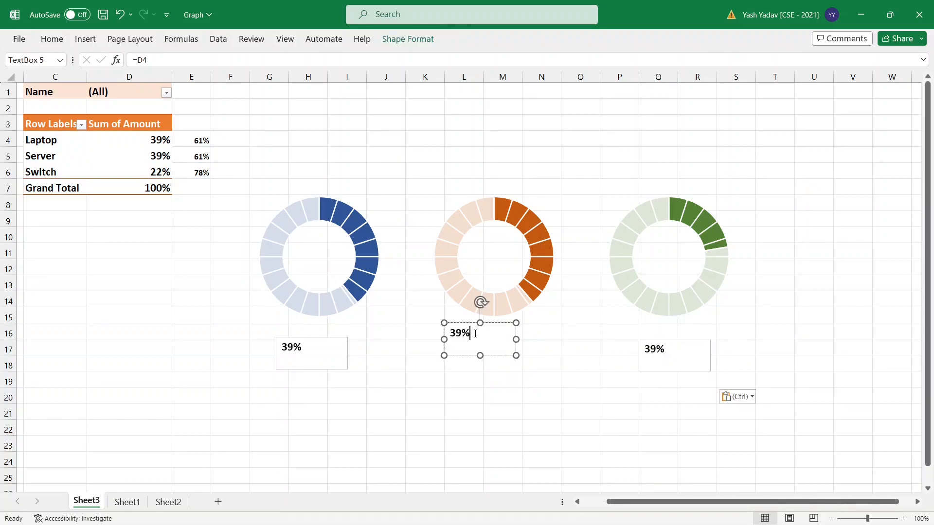
left_click(163, 59)
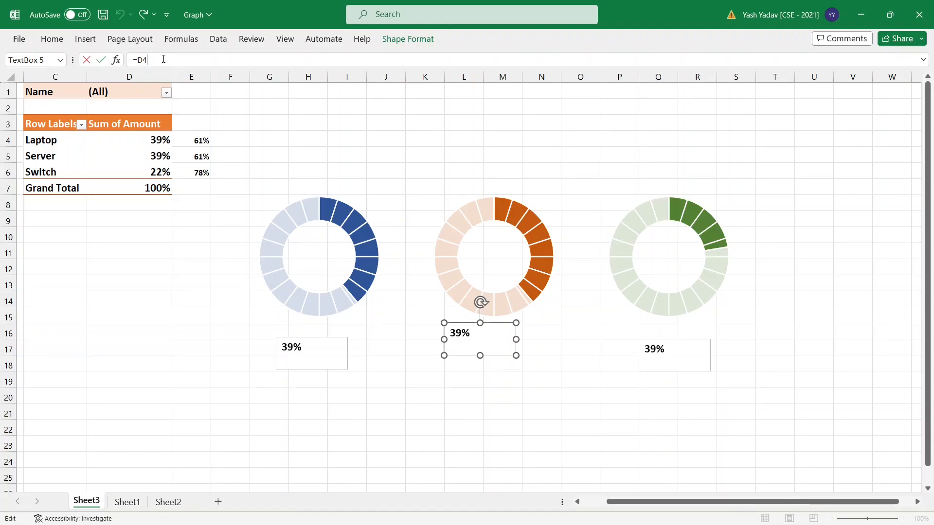
key("BackSpace")
type("5")
key("Return")
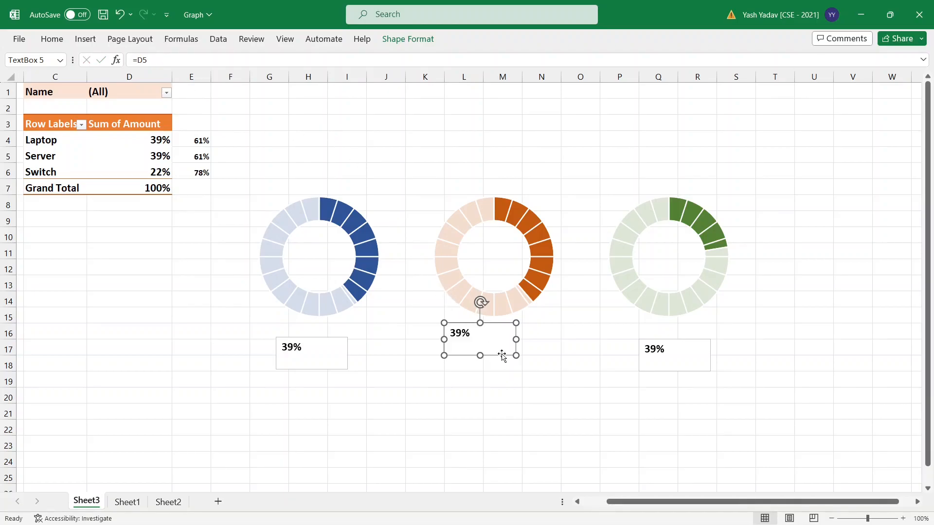
Link the text box below the green chart to the Switch percentage with the formula =D6, and deselect it
left_click(657, 349)
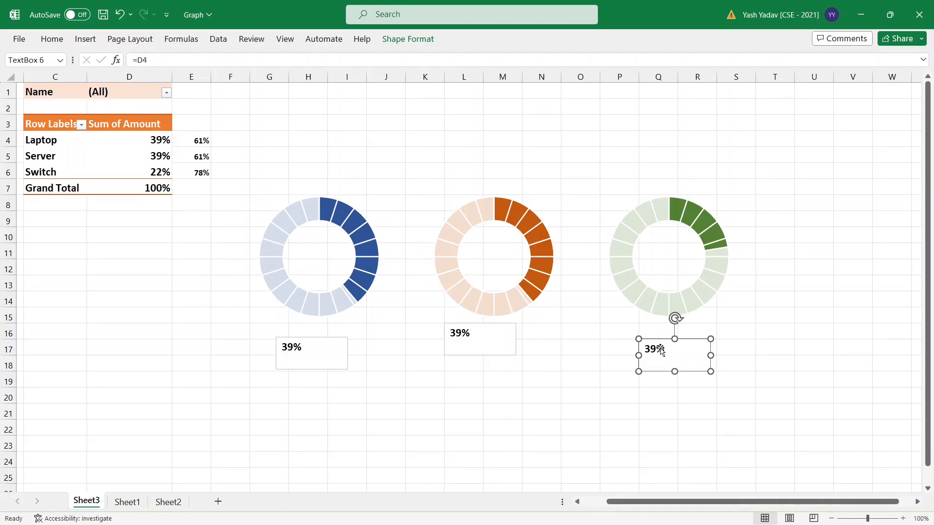
left_click(153, 60)
key("BackSpace")
type("6")
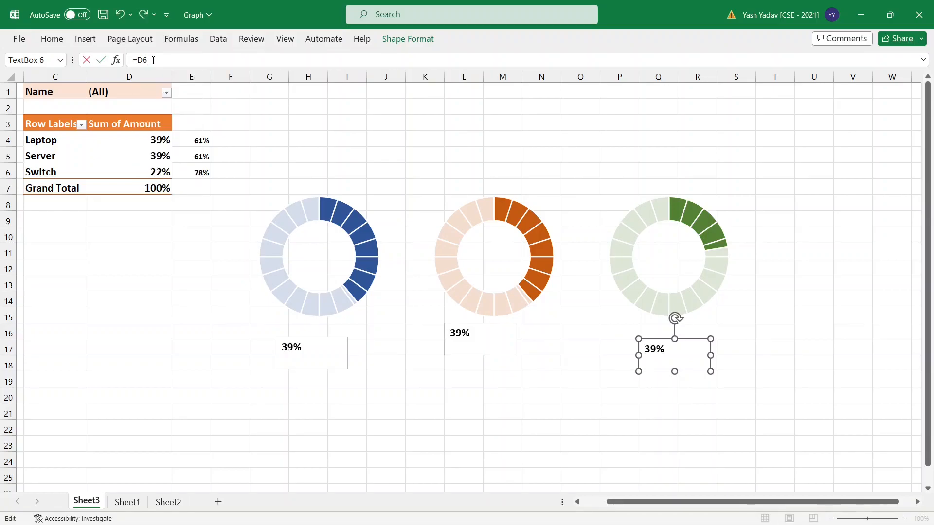
key("Return")
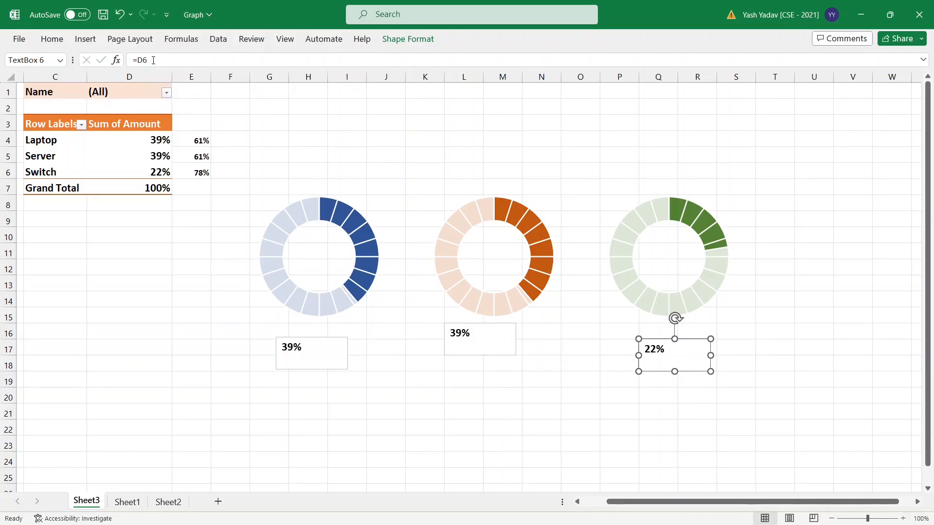
left_click(741, 332)
Set all three percentage text boxes to No Fill and No Outline
left_click(300, 356)
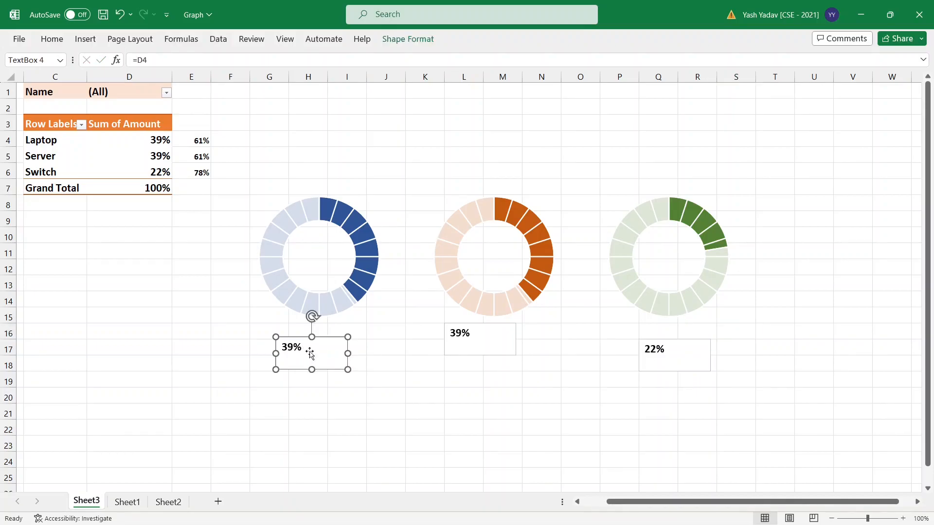
left_click(466, 347, "ctrl")
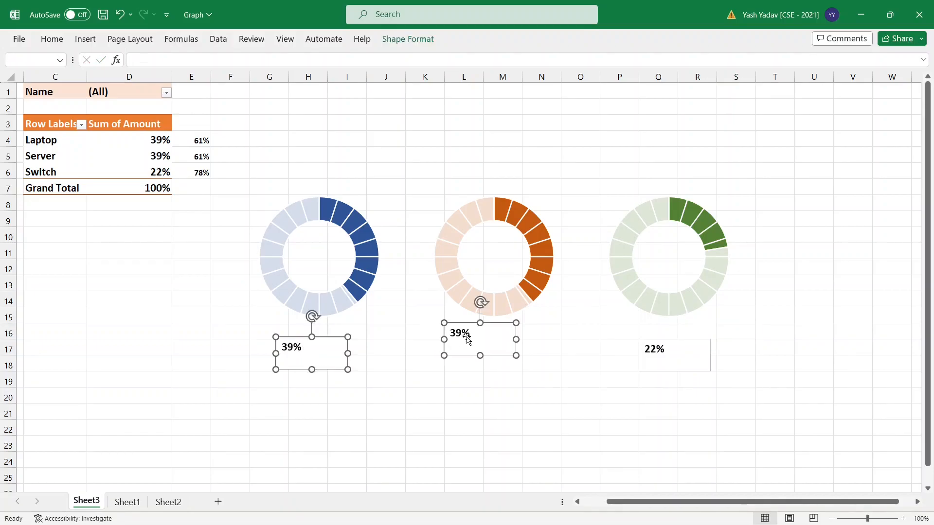
left_click(667, 352, "ctrl")
left_click(411, 43)
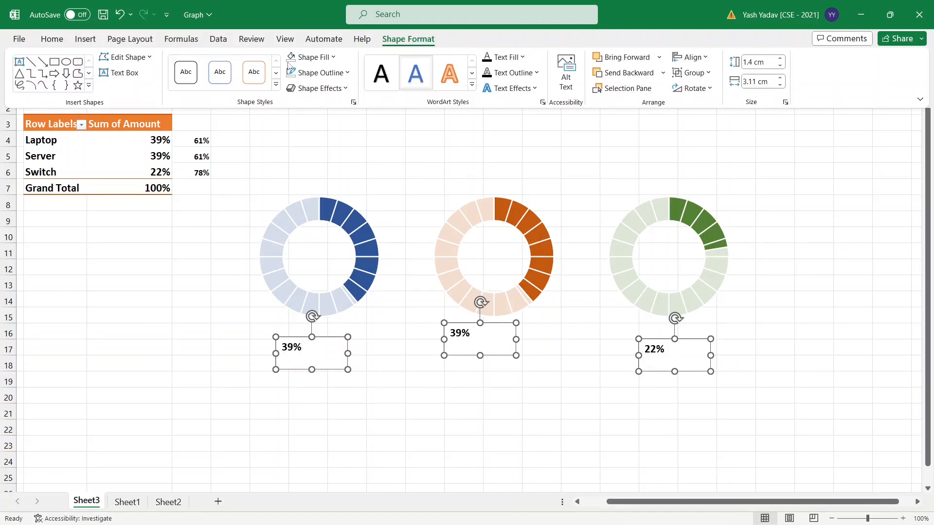
left_click(314, 57)
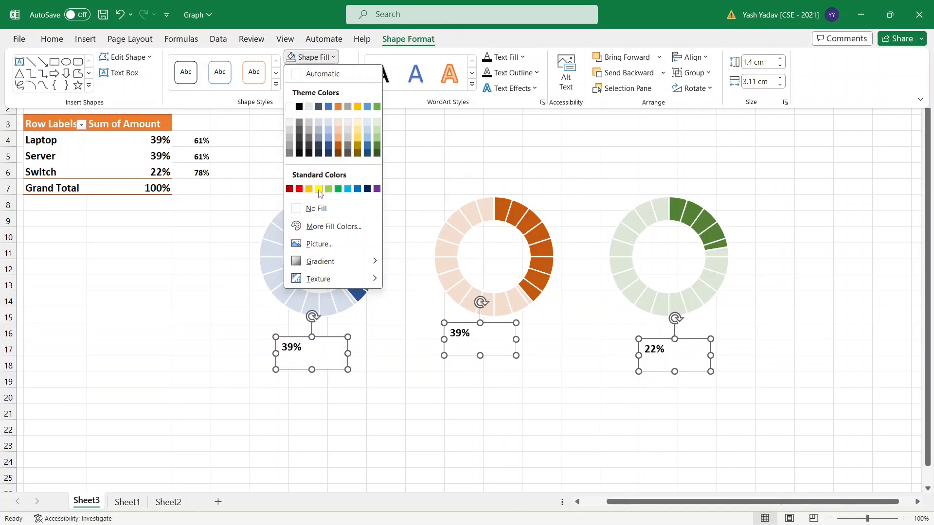
left_click(315, 210)
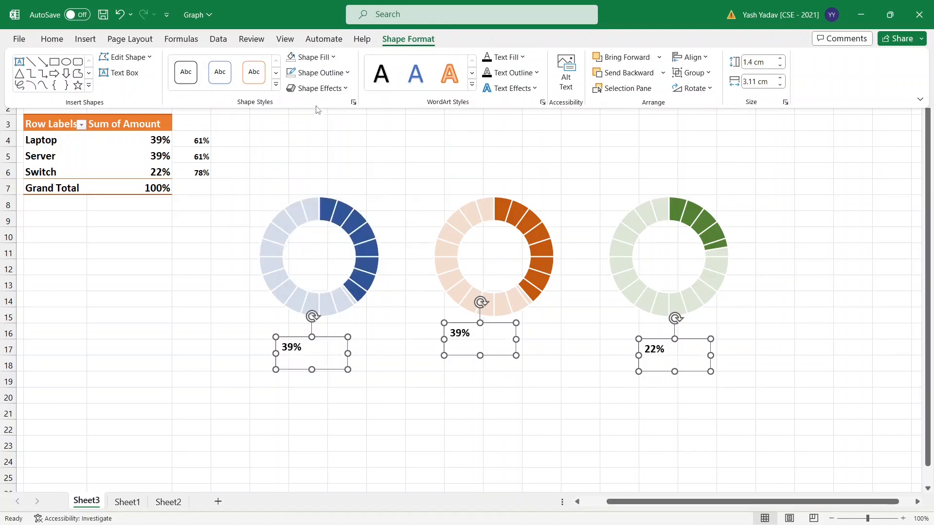
left_click(320, 73)
left_click(324, 224)
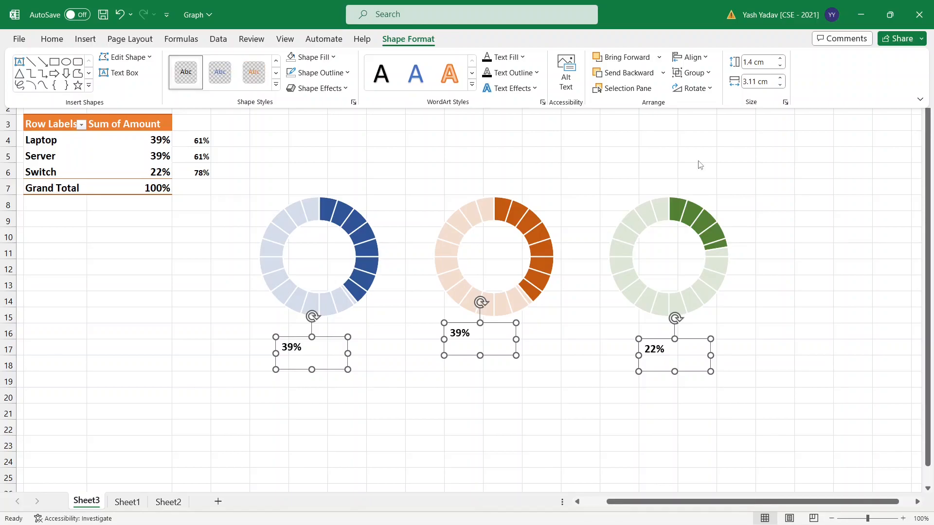
Center the text of the three percentage boxes vertically and horizontally, enlarge it to font size 24, and deselect the boxes
left_click(52, 41)
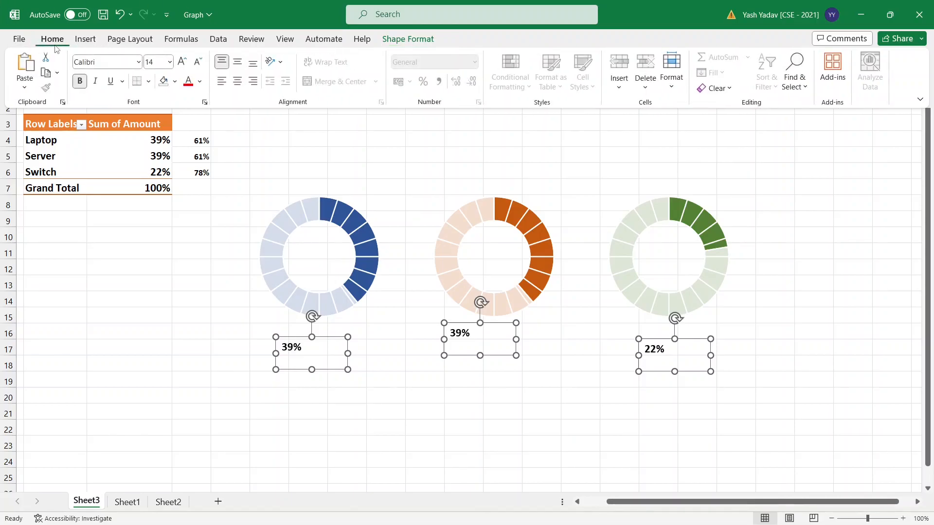
left_click(239, 64)
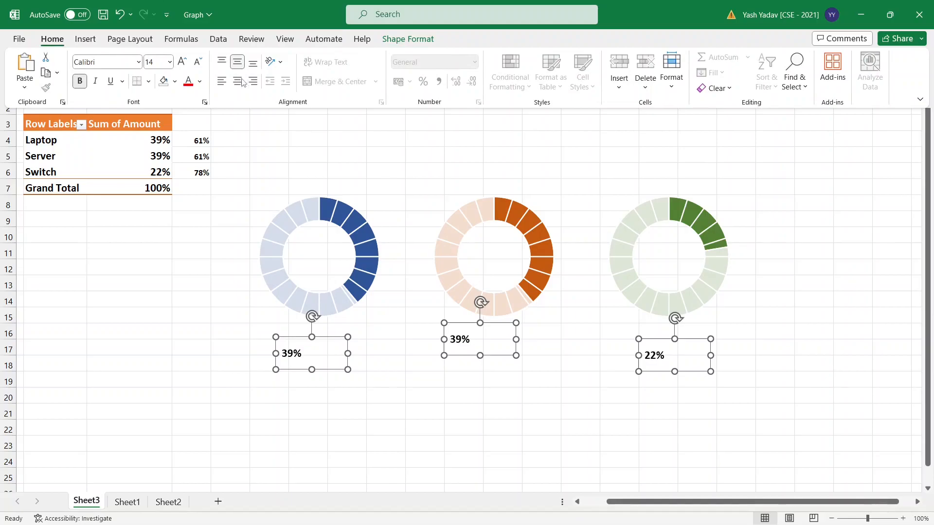
left_click(237, 81)
left_click(181, 62)
left_click(182, 62)
left_click(181, 62)
left_click(181, 62)
left_click(181, 63)
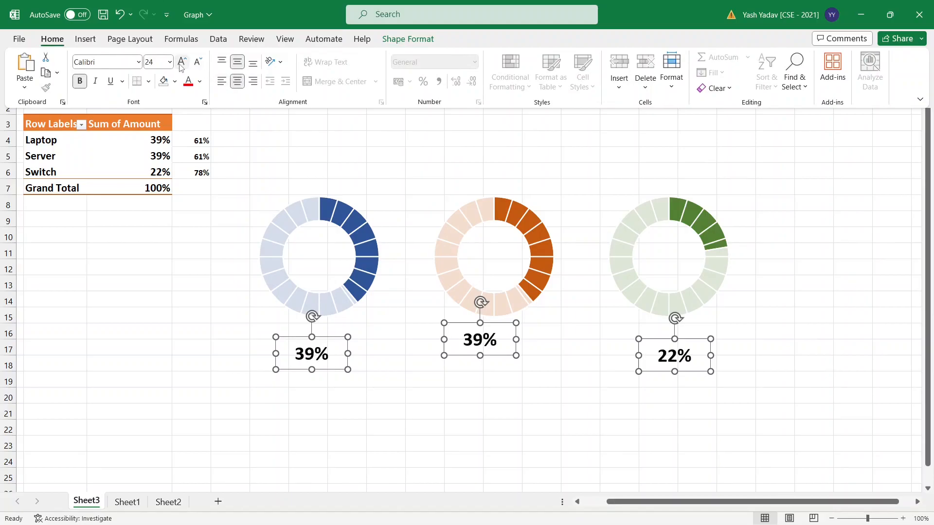
left_click(374, 358)
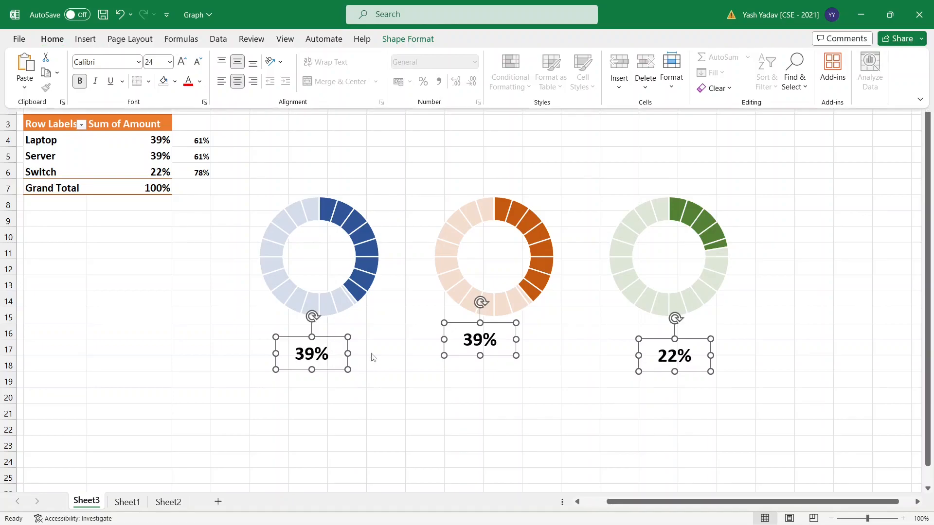
left_click(391, 343)
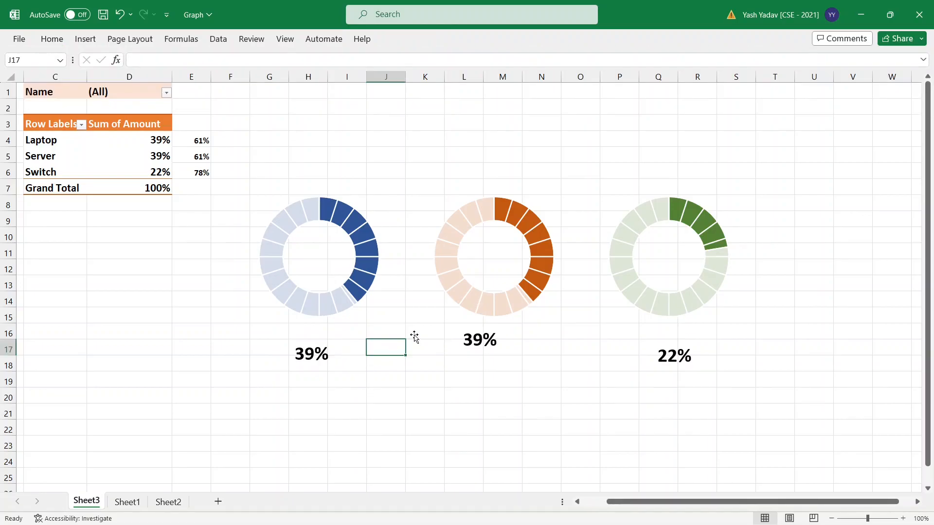
Move each percentage label into the center of the doughnut chart above it and deselect the last one
left_click(316, 349)
left_click_drag(319, 339, 327, 241)
left_click(488, 341)
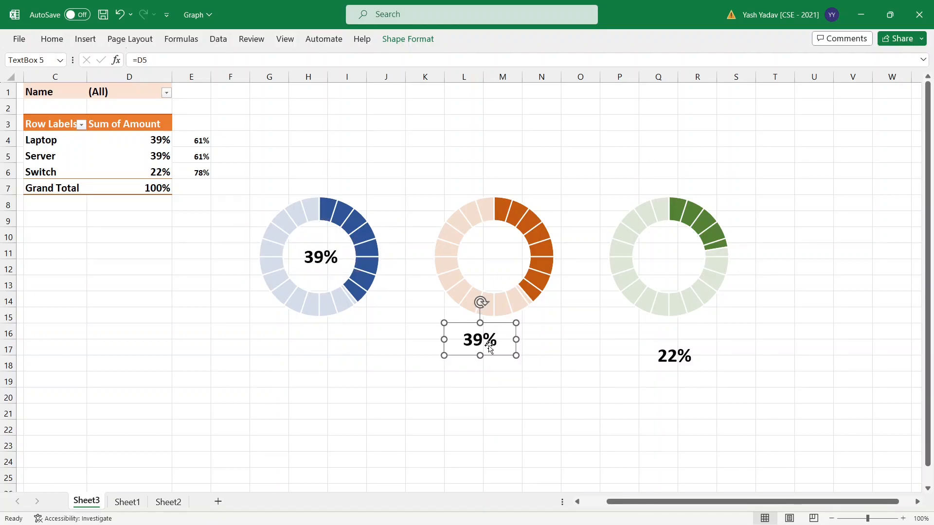
left_click_drag(488, 331, 504, 248)
left_click(675, 347)
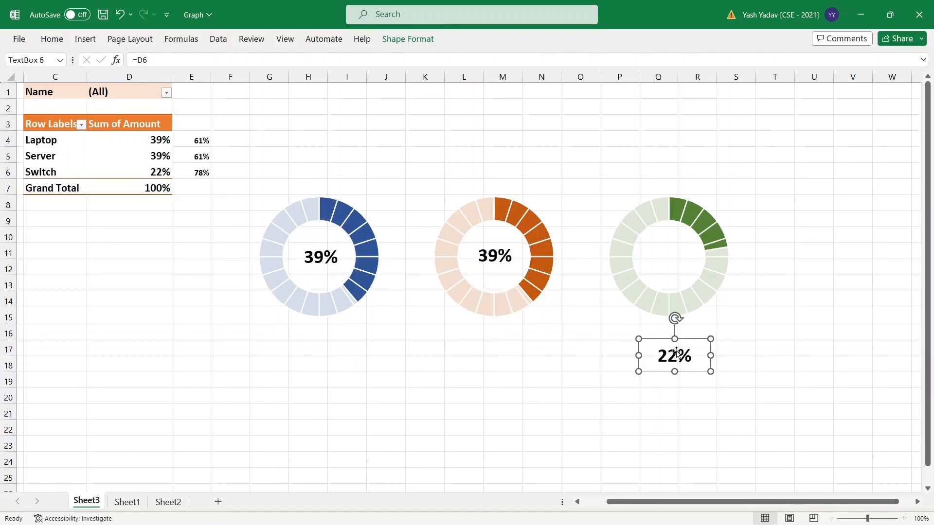
left_click_drag(674, 346, 671, 246)
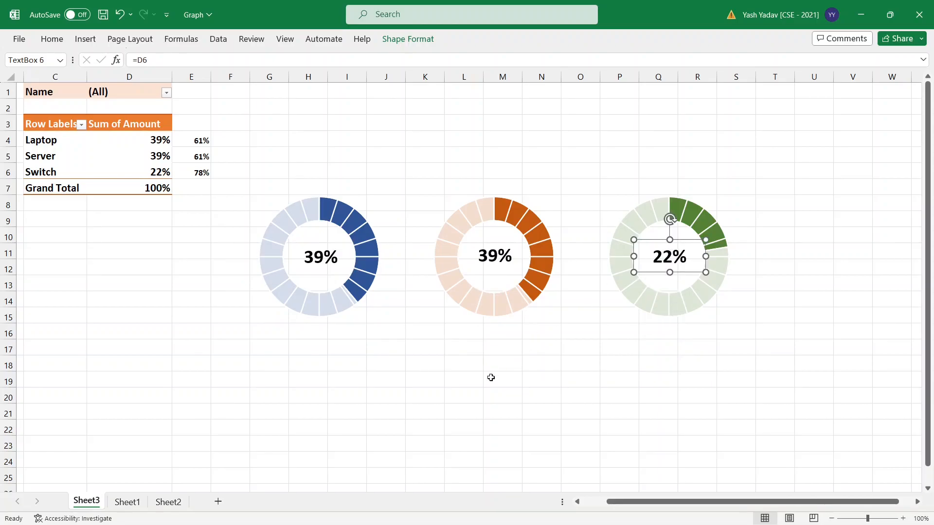
left_click(463, 394)
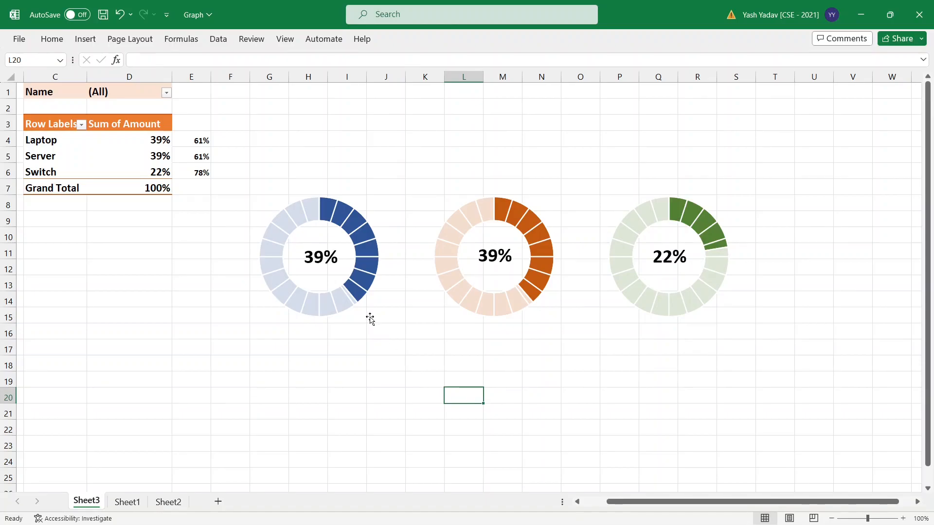
Paste a copy of the blue chart's percentage label below that chart and widen it to about three columns
left_click(321, 259)
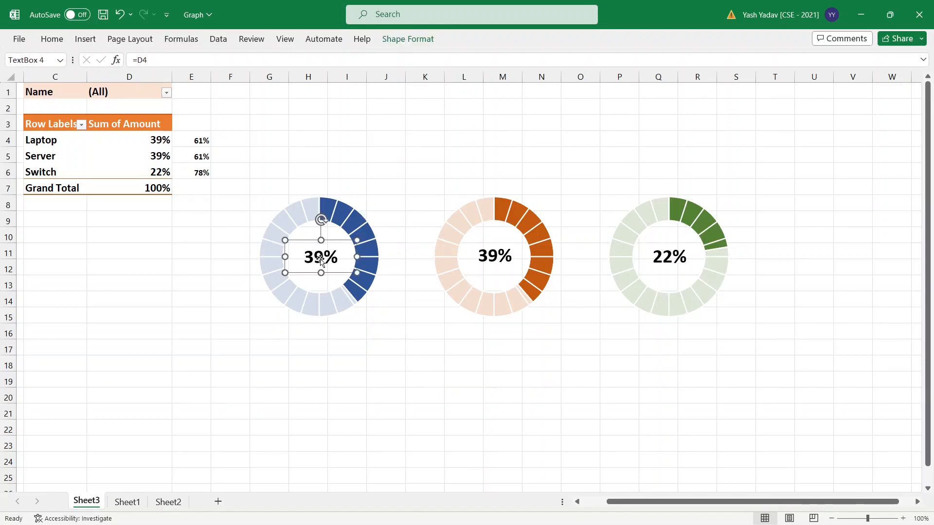
left_click(281, 334)
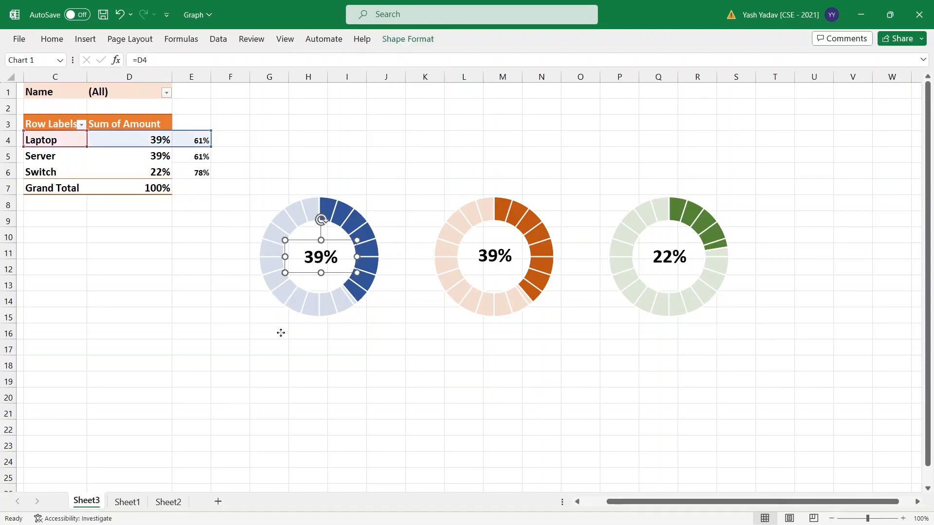
left_click(284, 350)
key("ctrl+v")
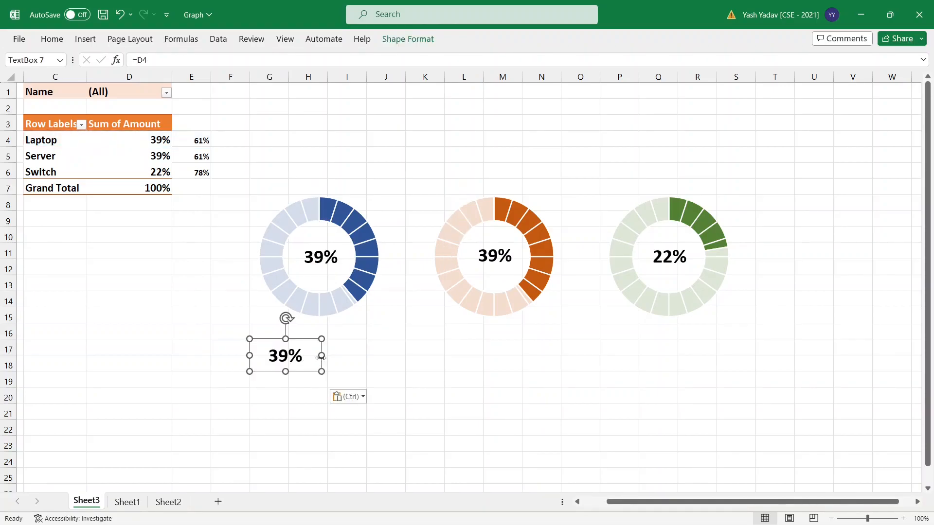
left_click_drag(327, 358, 365, 357)
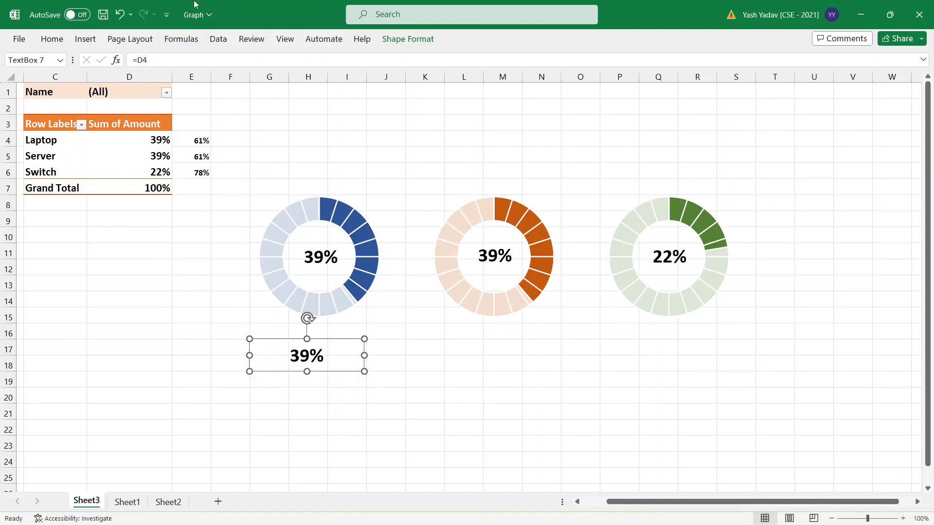
Link the copied text box below the blue chart to the Laptop name with the formula =C4
left_click(171, 55)
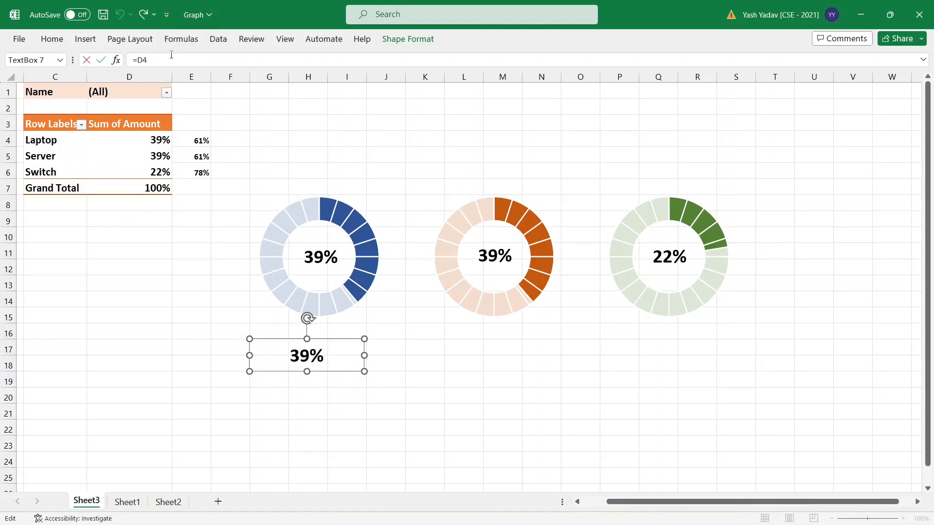
key("BackSpace")
key("BackSpace")
type("C")
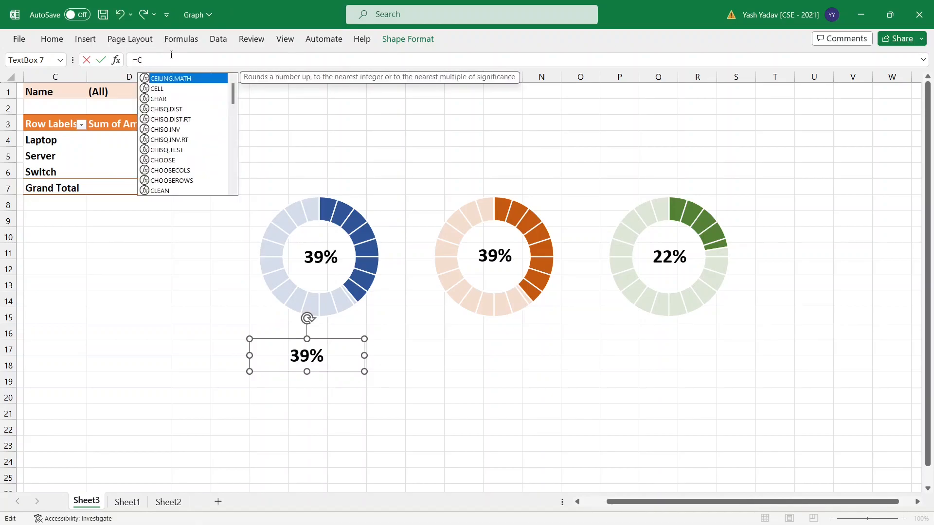
type("4")
key("Return")
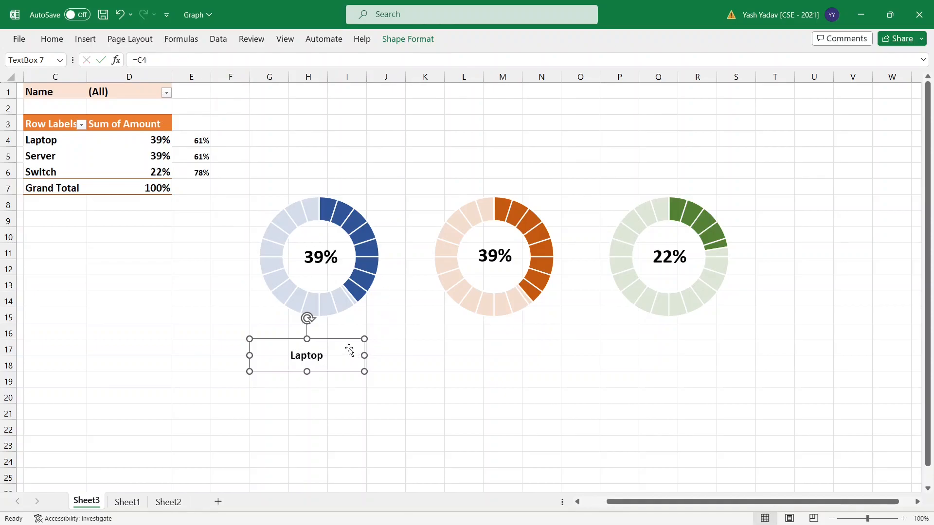
Paste one copy of the Laptop name label below the orange chart and another below the green chart
left_click(463, 346)
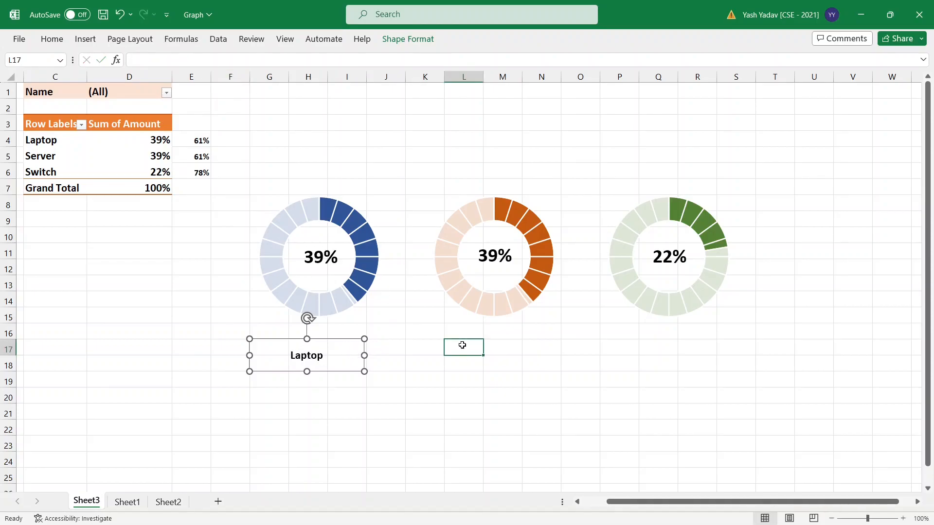
key("ctrl+v")
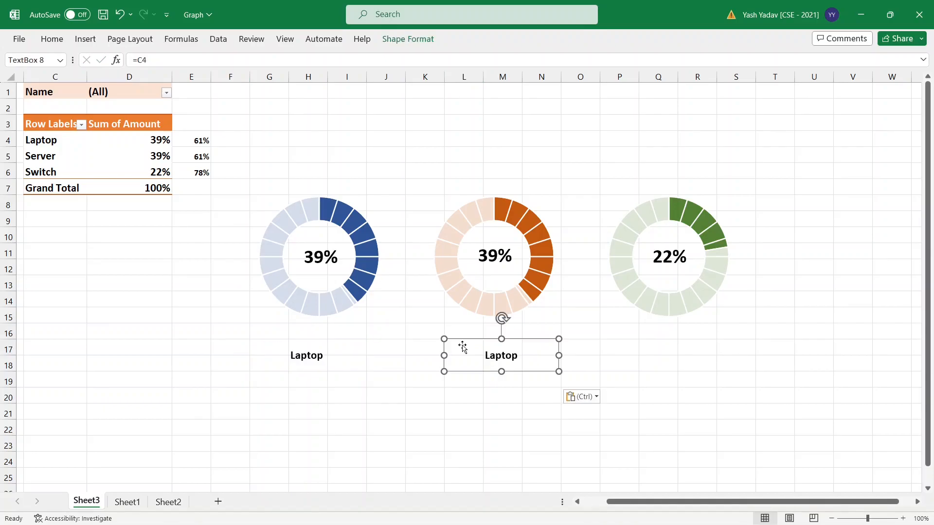
left_click(654, 340)
key("ctrl+v")
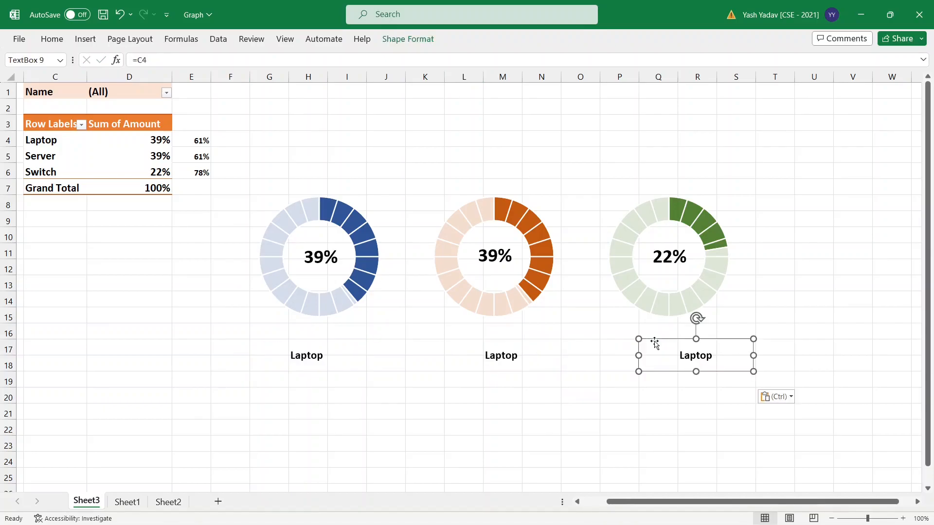
Move the three name labels closer beneath their doughnut charts, roughly level with each other
left_click_drag(667, 344, 641, 335)
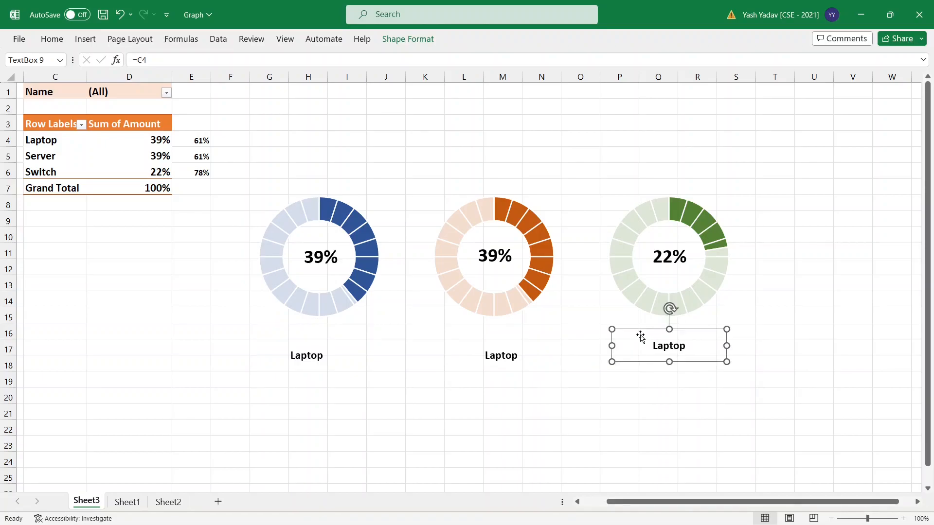
left_click_drag(507, 353, 501, 339)
left_click(300, 356)
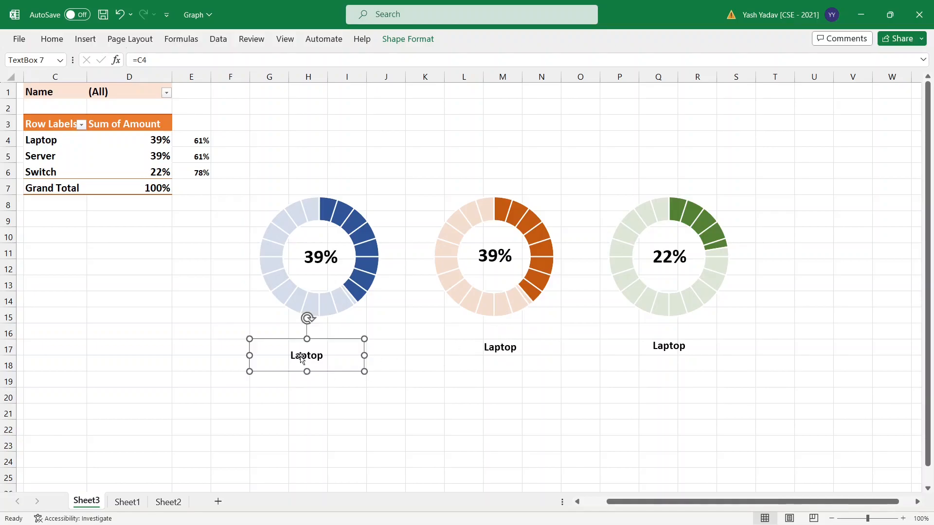
mouse_move(311, 357)
left_mouse_down()
mouse_move(316, 339)
mouse_move(323, 350)
left_mouse_up()
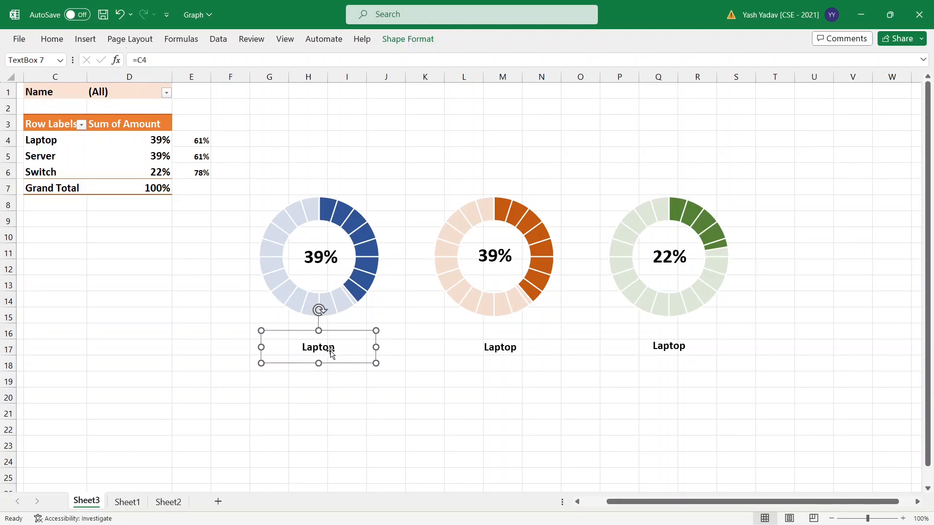
Enlarge the text of the three Laptop name labels below the doughnut charts to font size 28
left_click(500, 340, "ctrl")
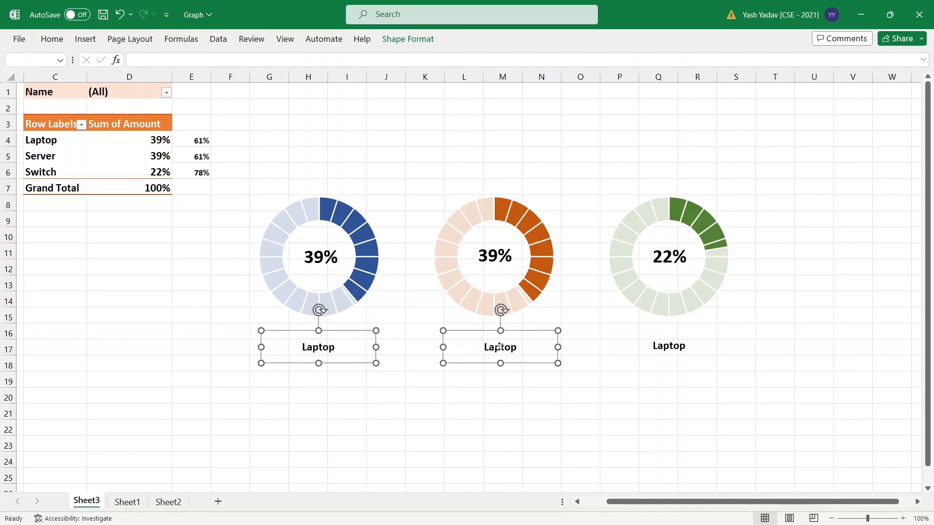
left_click(666, 346, "ctrl")
left_click(52, 39)
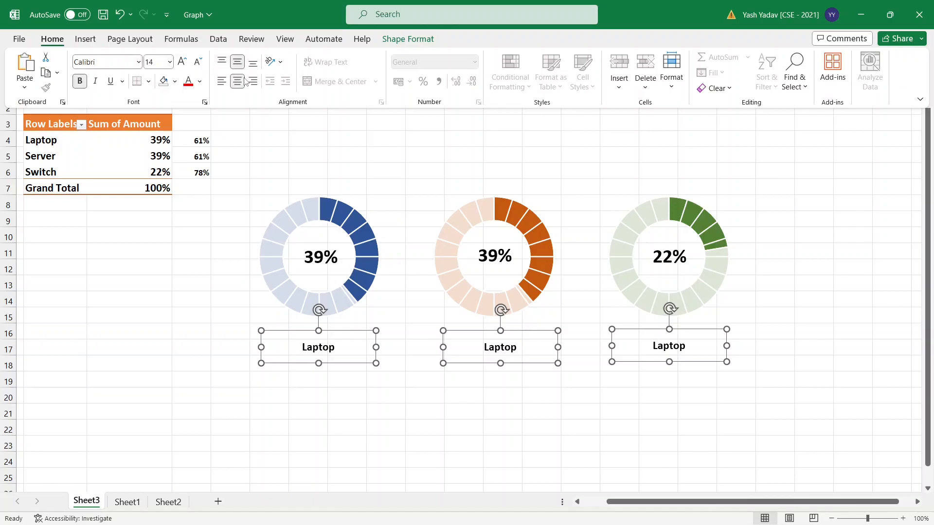
left_click(181, 62)
left_click(181, 62)
left_click(181, 62)
left_click(181, 62)
left_click(181, 61)
left_click(181, 61)
left_click(182, 62)
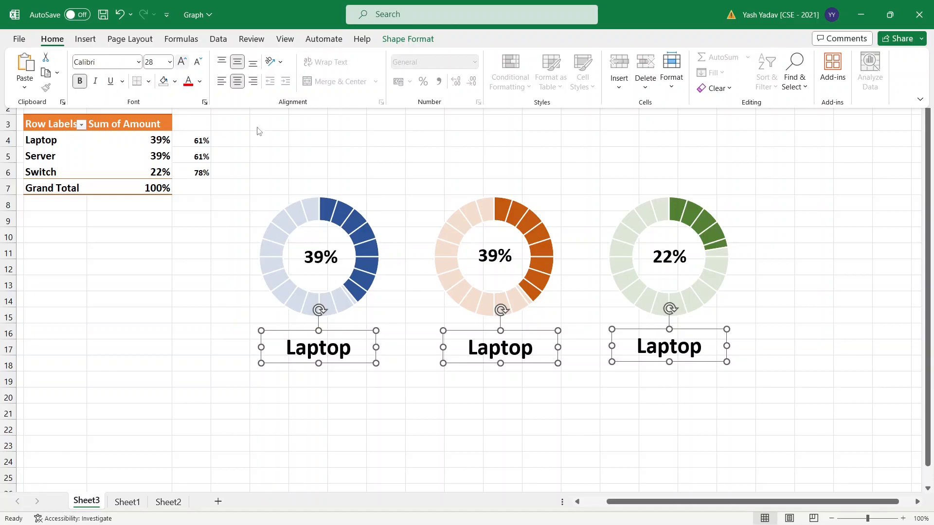
left_click(500, 348)
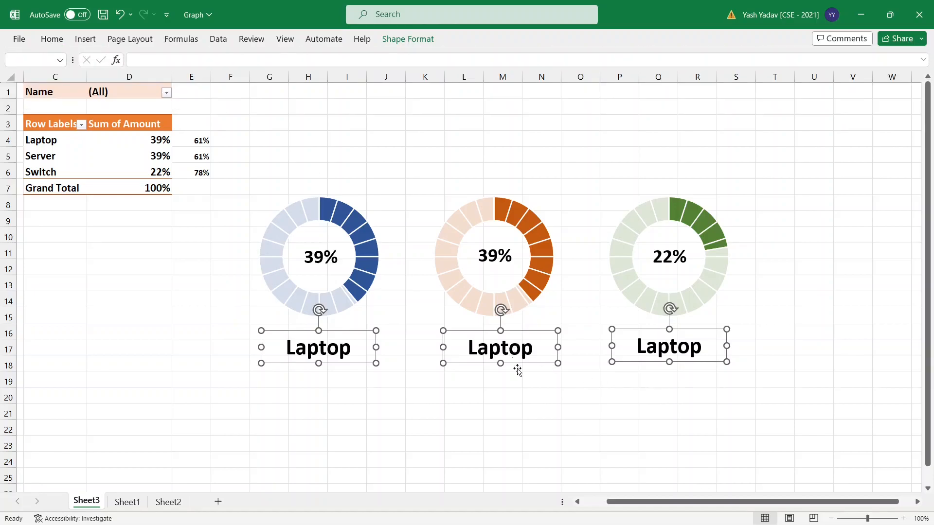
left_click(522, 394)
Link the name label below the orange chart to the Server name with the formula =C5
left_click(511, 355)
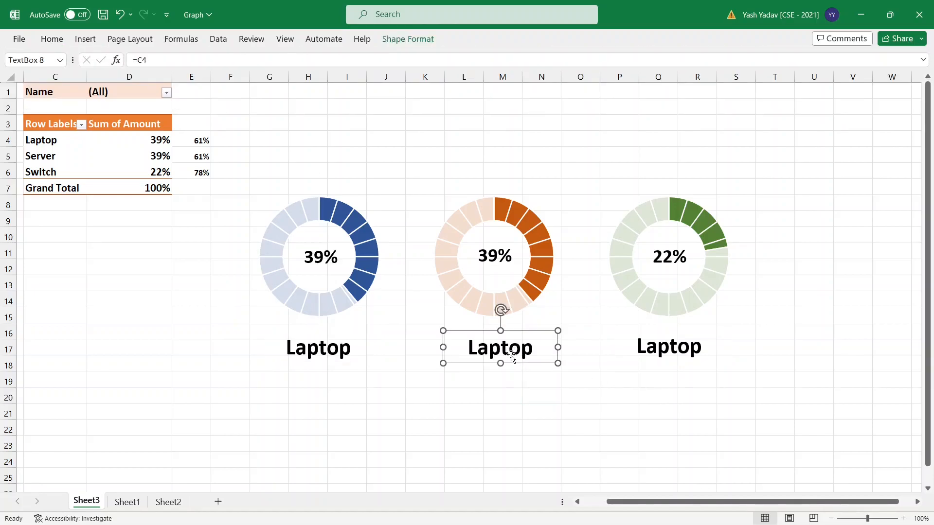
left_click(157, 60)
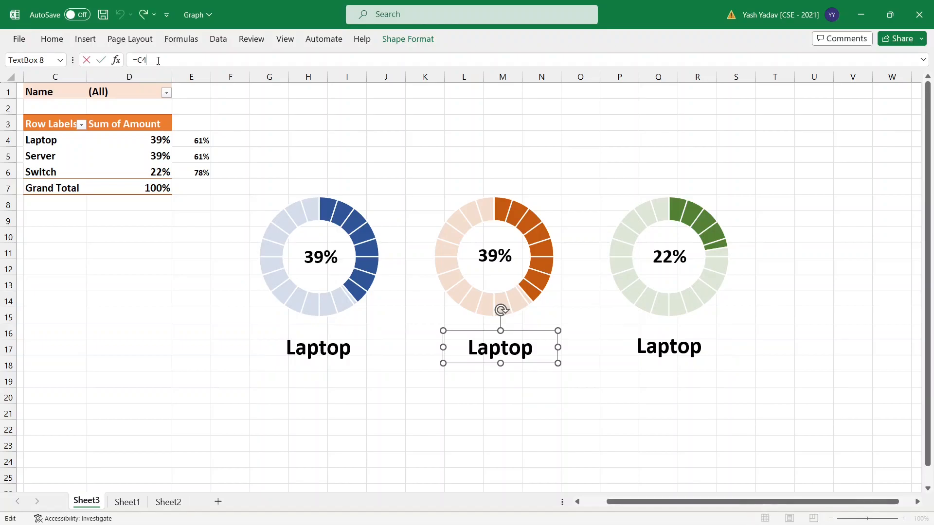
key("BackSpace")
type("5")
key("Return")
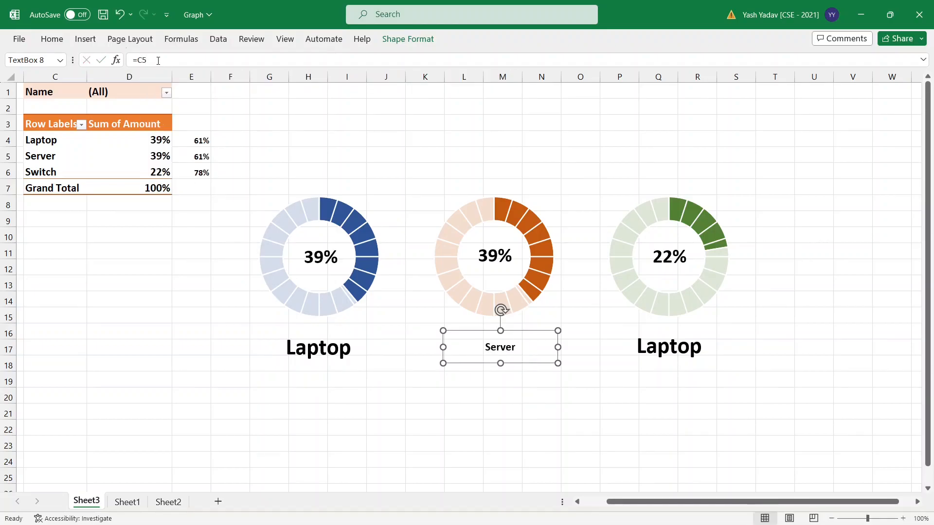
Link the name label below the green chart to the Switch name with the formula =C6
left_click(691, 351)
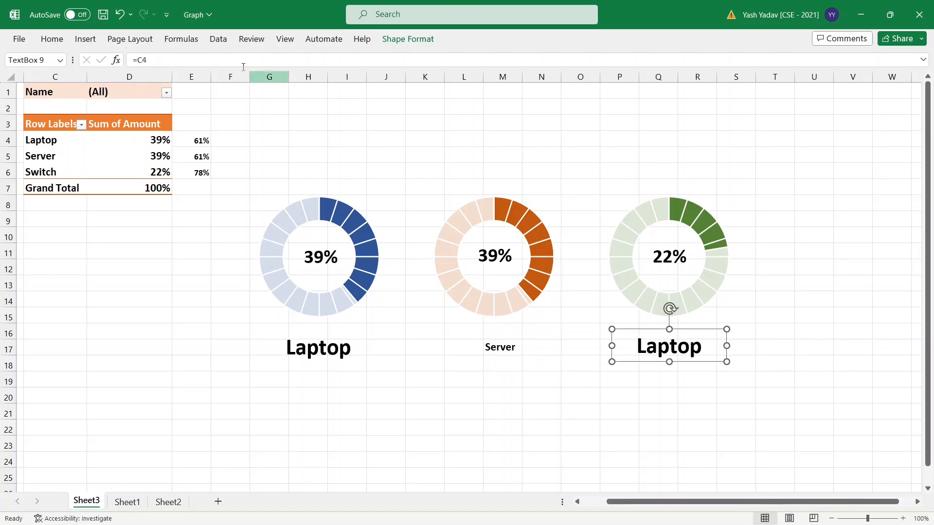
left_click(163, 61)
key("BackSpace")
type("6")
key("Return")
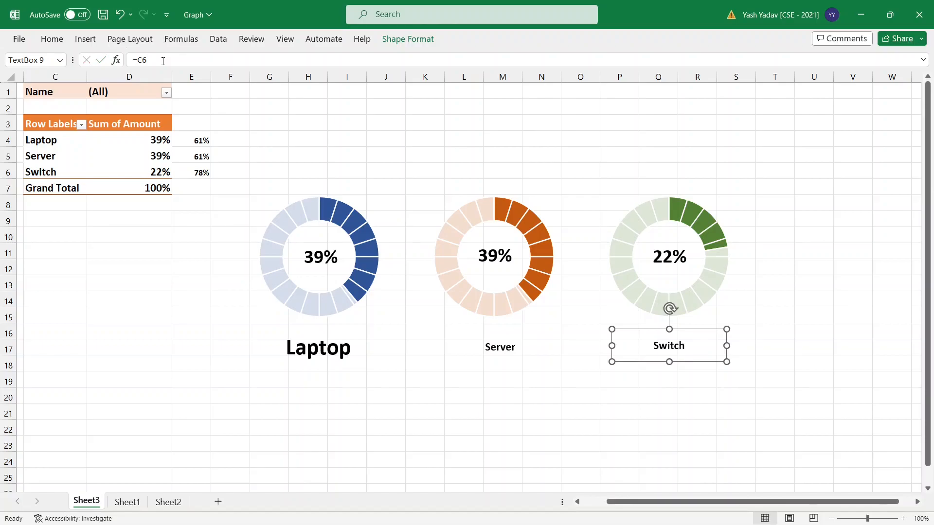
Copy the Laptop label's formatting onto the Server and Switch labels with Format Painter
left_click(321, 351)
left_click(52, 39)
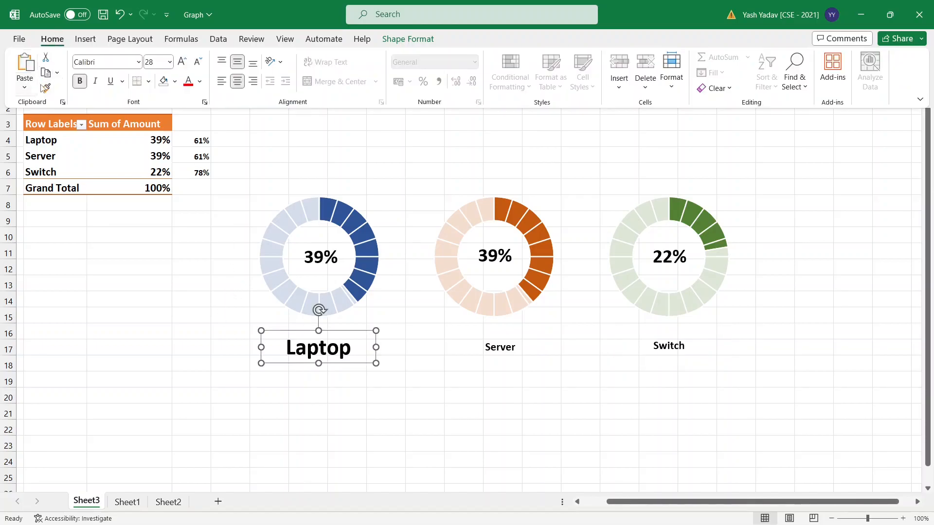
left_click(45, 87)
left_click(504, 349)
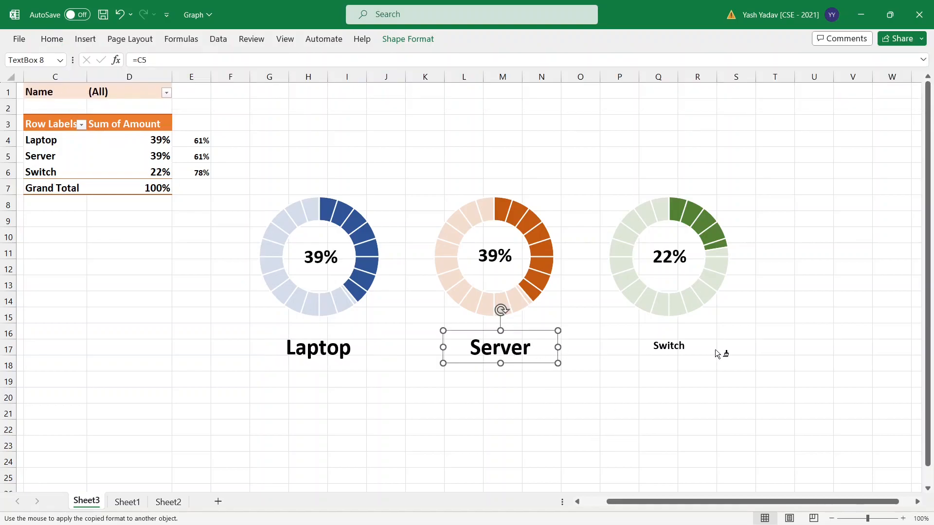
left_click(672, 345)
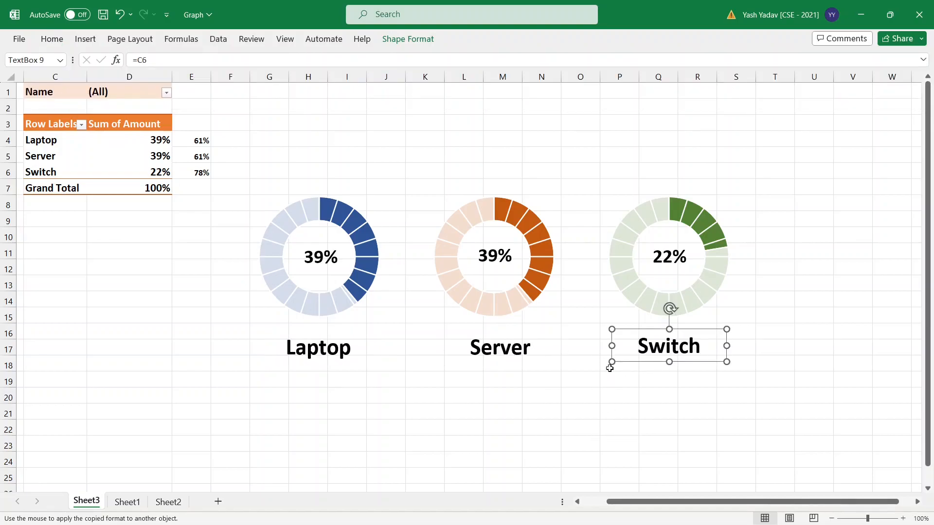
left_click(319, 377)
Color the Laptop label and the blue chart's percentage label dark blue to match their doughnut
left_click(320, 355)
left_click(321, 265, "ctrl")
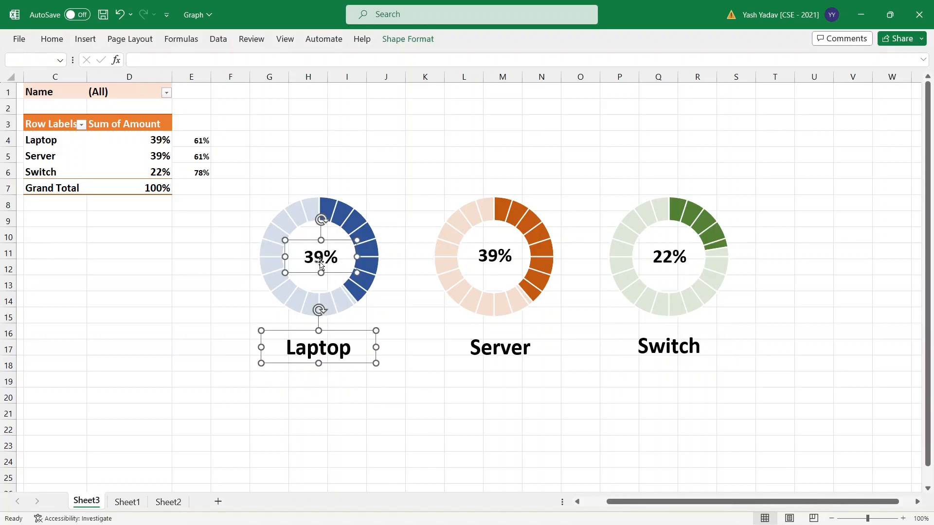
left_click(53, 40)
left_click(200, 82)
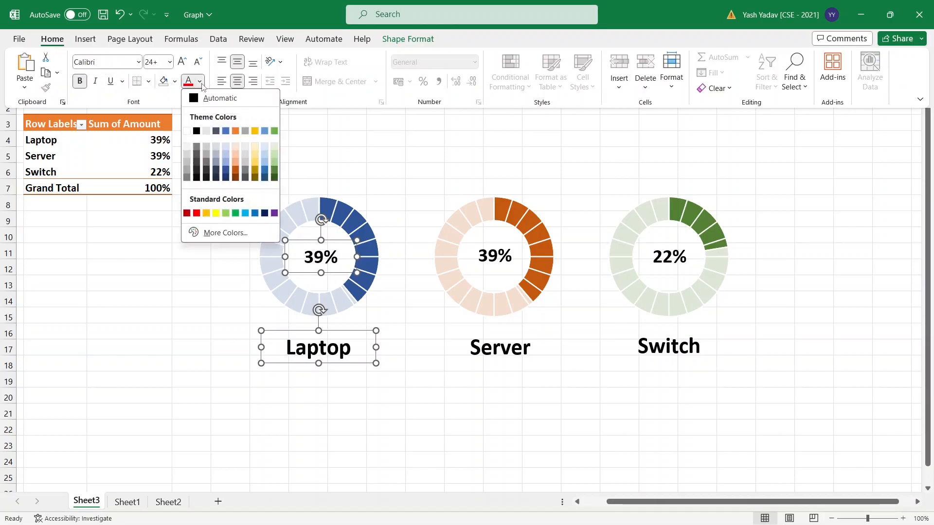
left_click(226, 171)
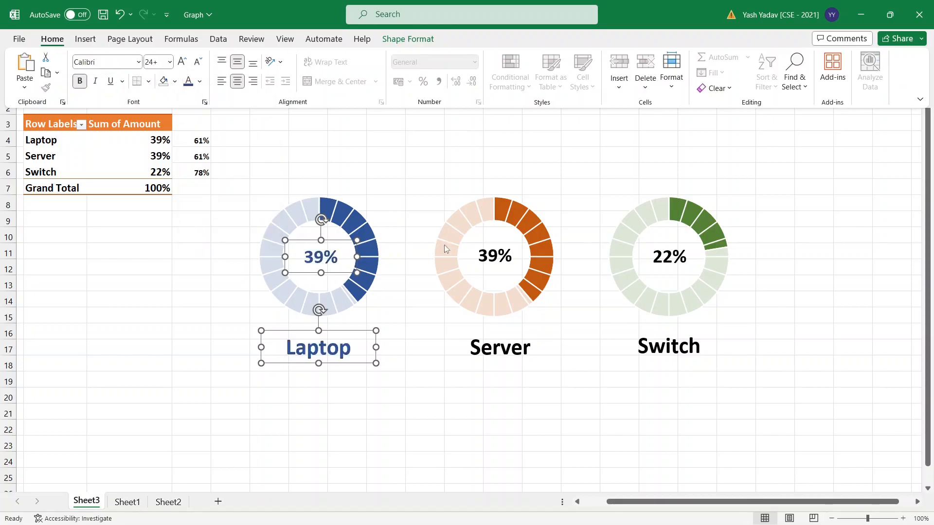
Color the Server label and the orange chart's percentage label dark orange to match their doughnut
left_click(509, 357)
left_click(509, 357)
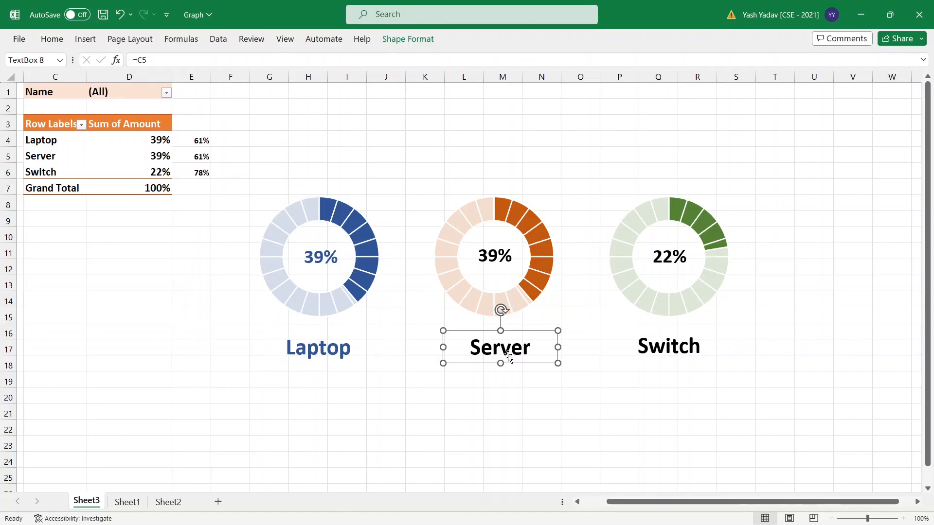
left_click(491, 258, "ctrl")
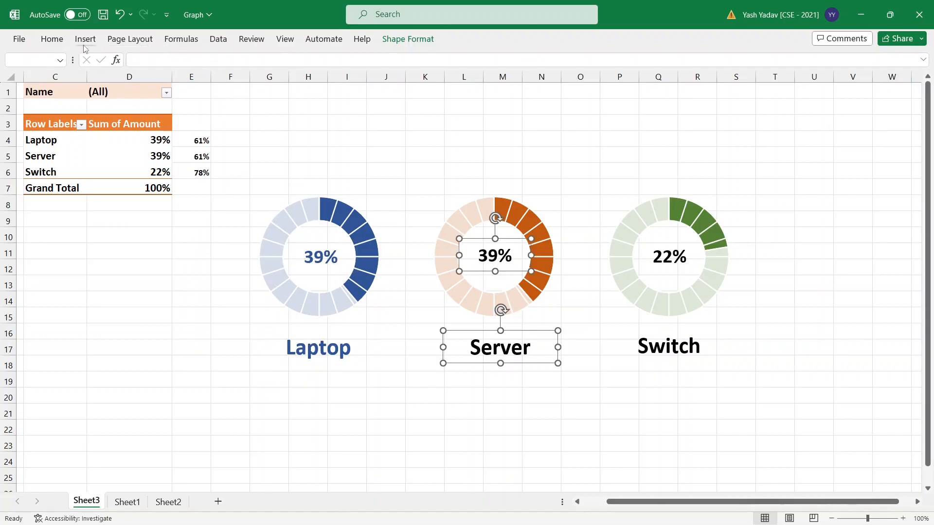
left_click(52, 40)
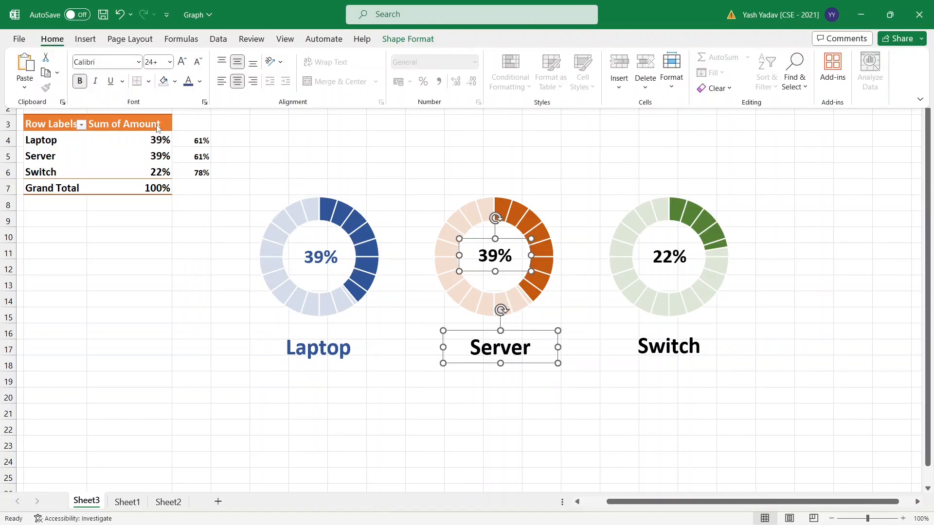
left_click(201, 82)
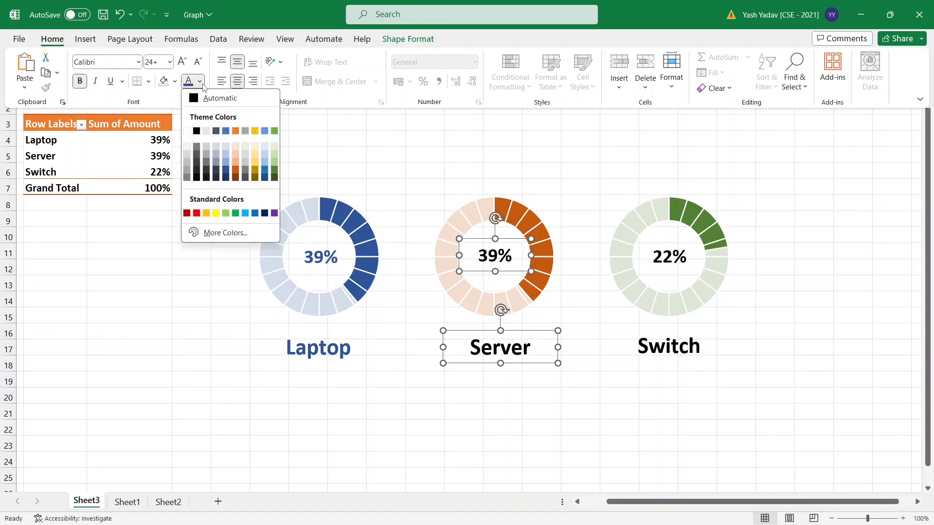
left_click(235, 169)
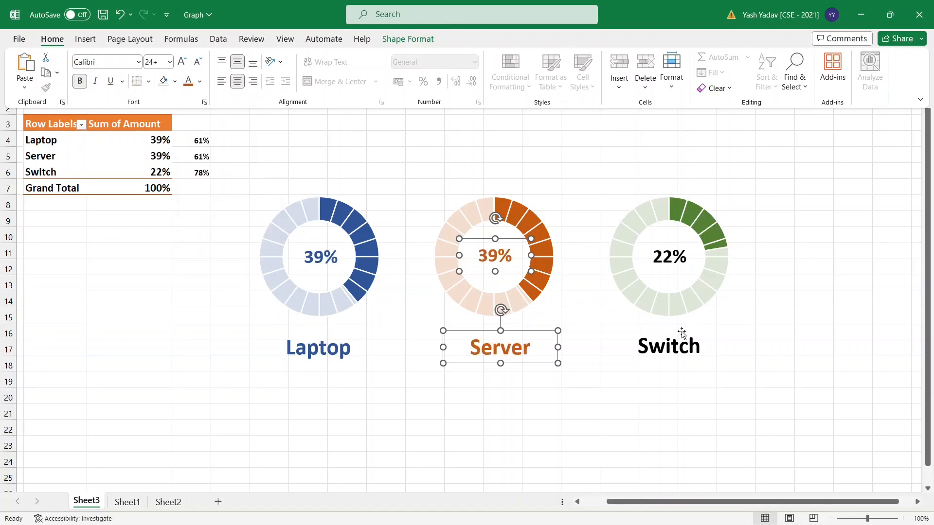
Color the Switch label and the green chart's percentage label dark green to match their doughnut
left_click(672, 346)
left_click(671, 348)
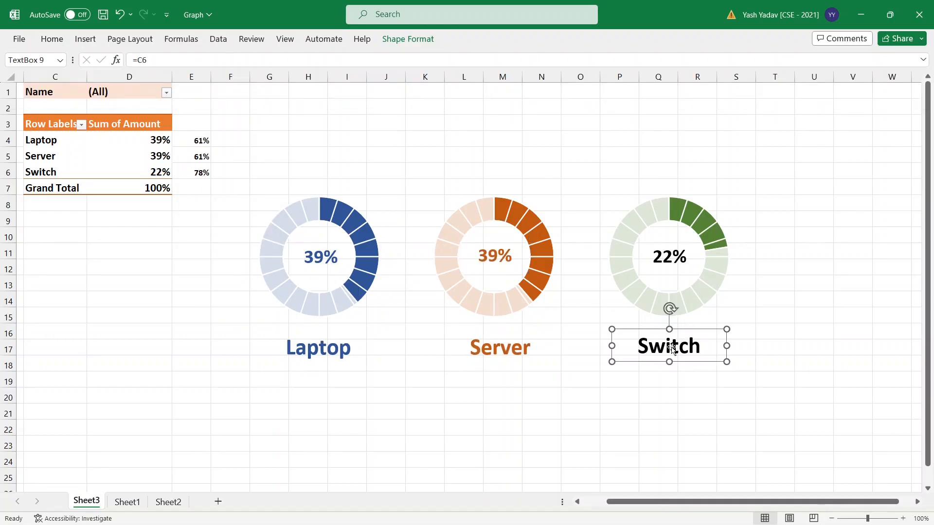
left_click(674, 271, "ctrl")
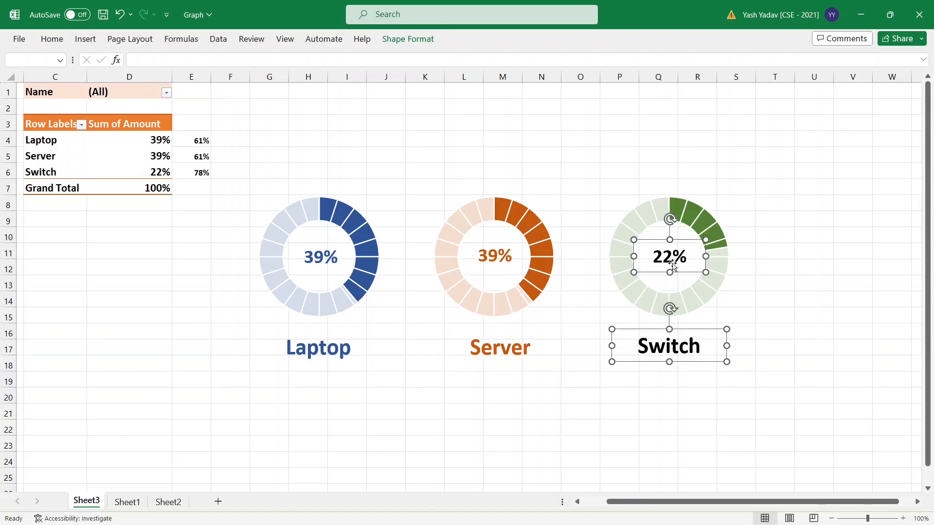
left_click(52, 39)
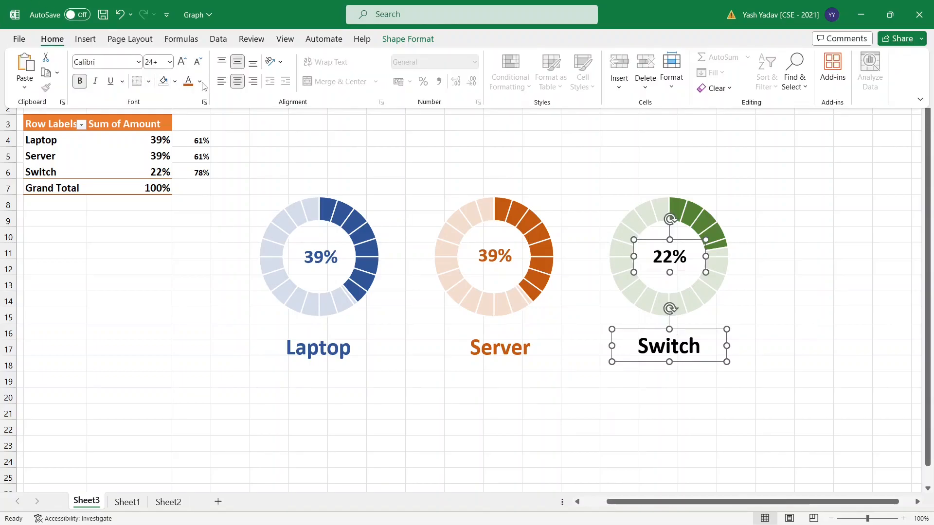
left_click(200, 81)
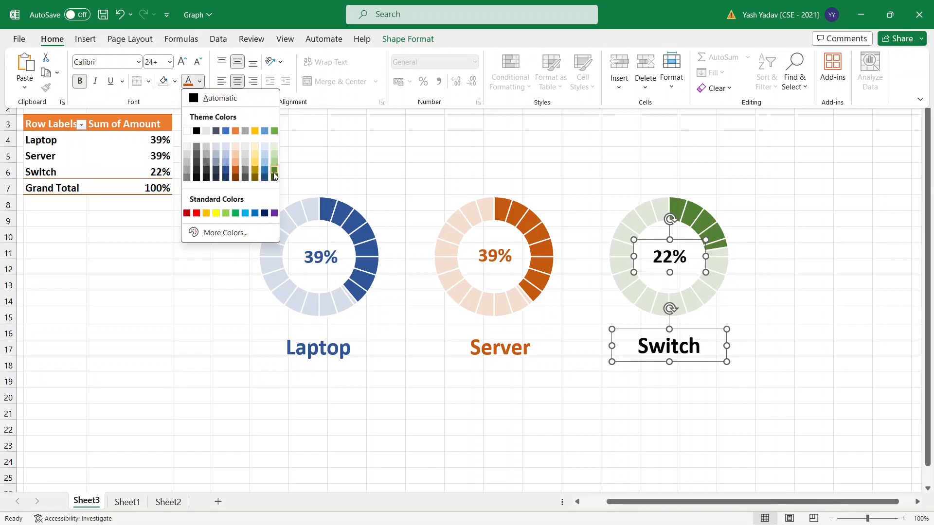
left_click(274, 174)
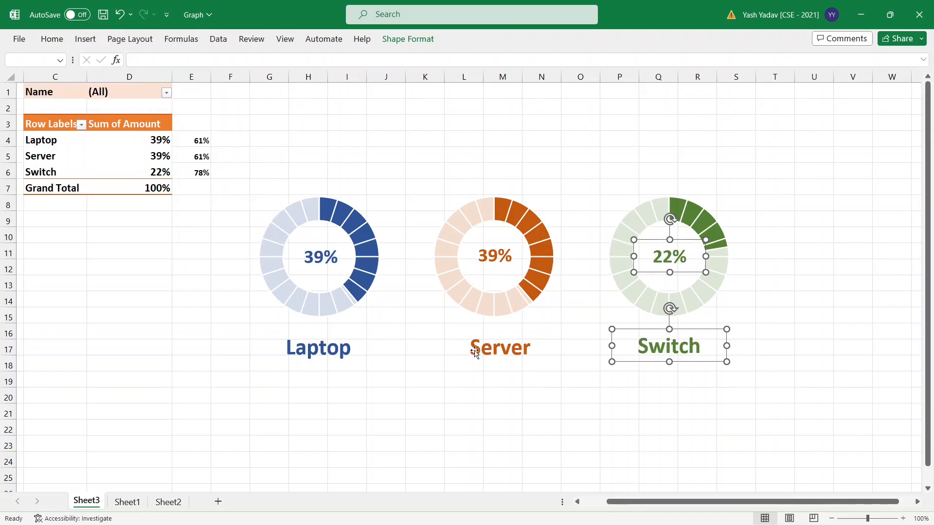
left_click(413, 362)
Move the Laptop, Server and Switch labels up together until they sit just beneath their doughnut charts
left_click(322, 351)
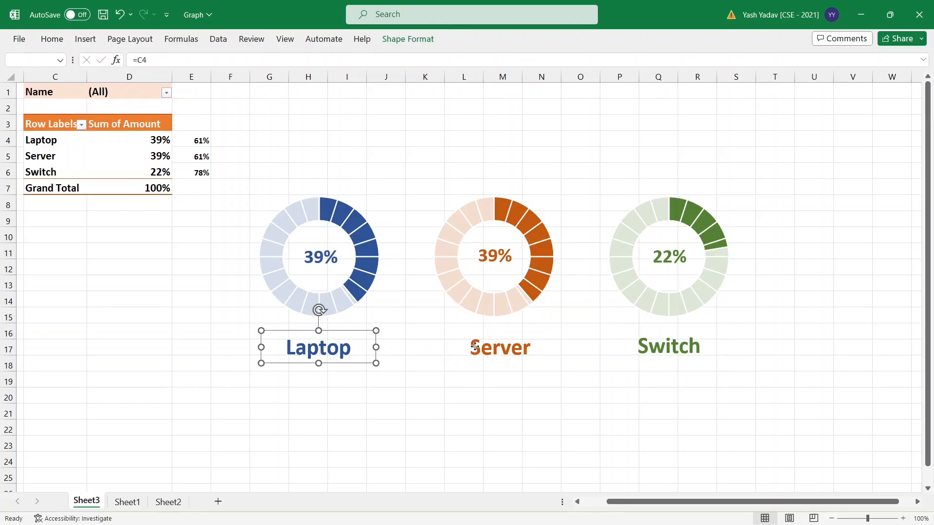
left_click(535, 348, "shift")
left_click(692, 347, "shift")
key("Up")
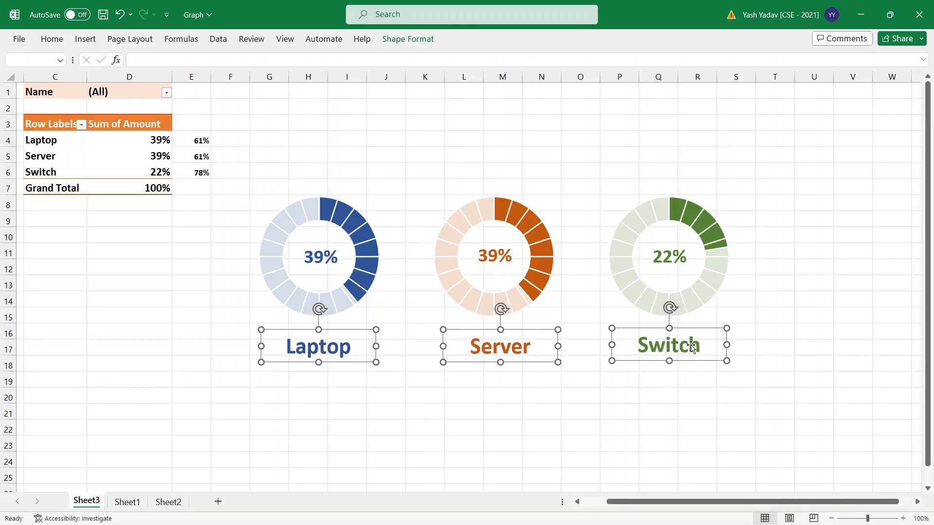
key("Up")
key("Up")
key("Up")
key("Up")
key("Up")
key("Up")
key("Up")
key("Up")
key("Up")
key("Up")
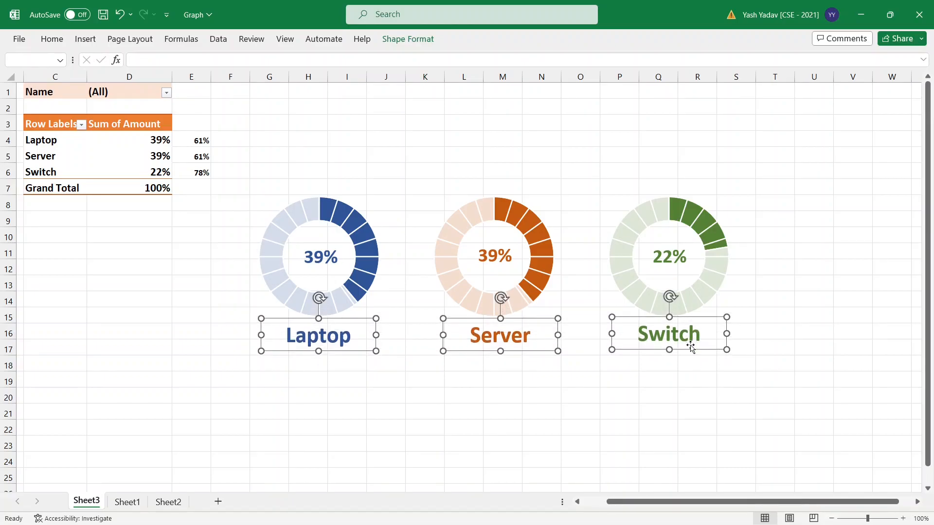
left_click(783, 352)
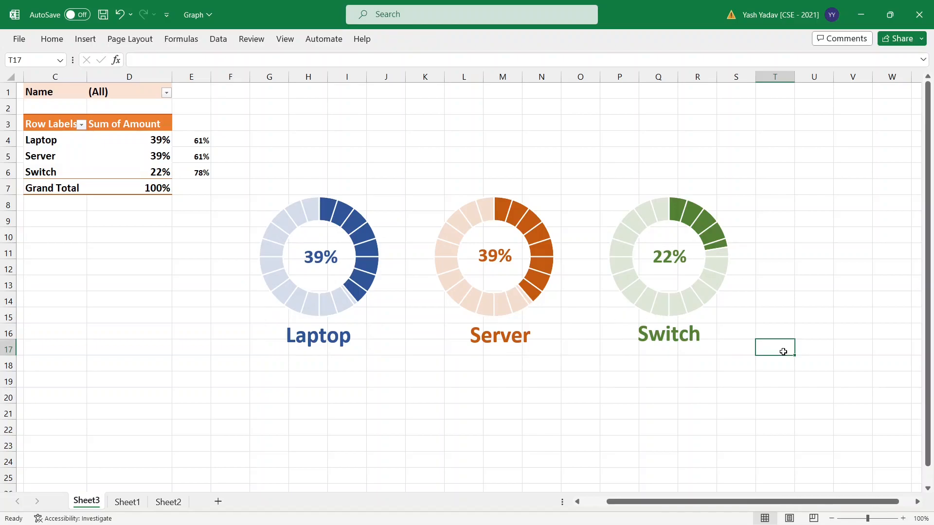
Nudge the Switch label slightly to the right beneath the green doughnut chart
left_click(667, 342)
key("Right")
key("Right")
key("Right")
key("Right")
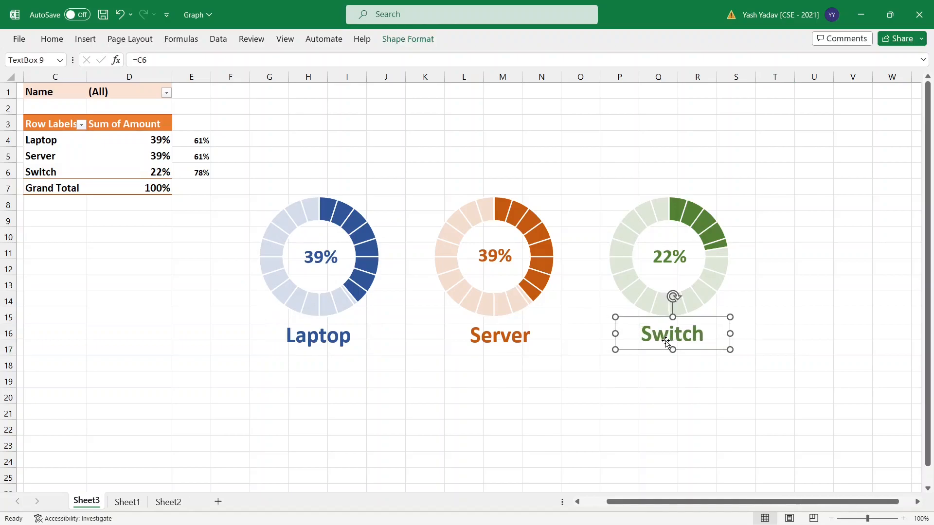
left_click(734, 416)
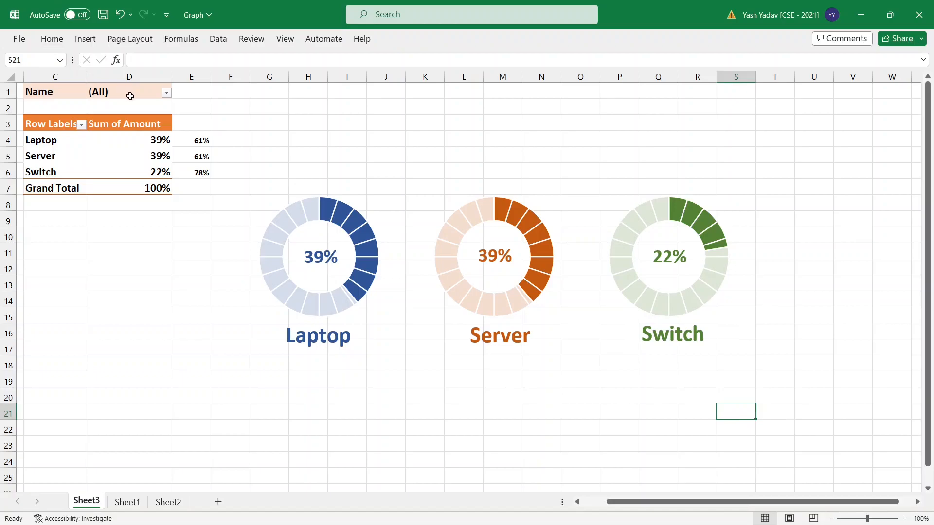
Filter the PivotTable by Name to the first person in the list
left_click(166, 93)
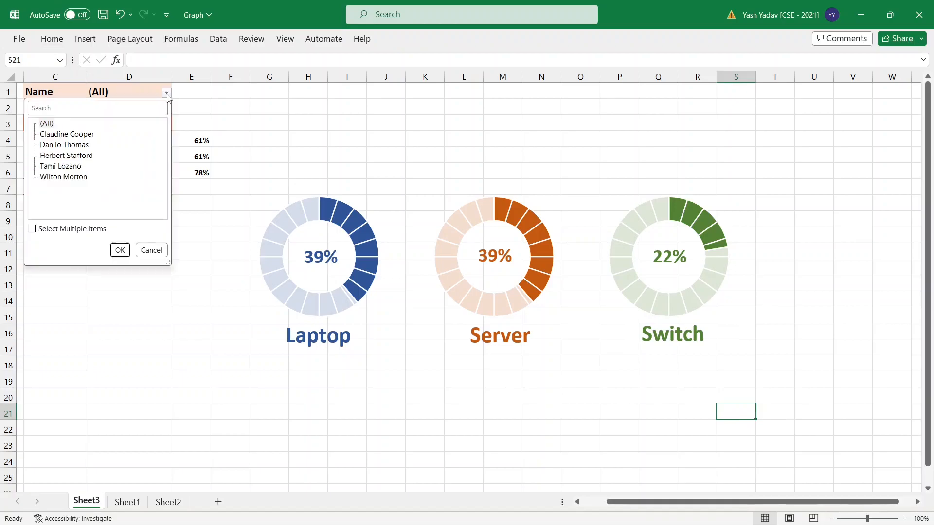
left_click(73, 138)
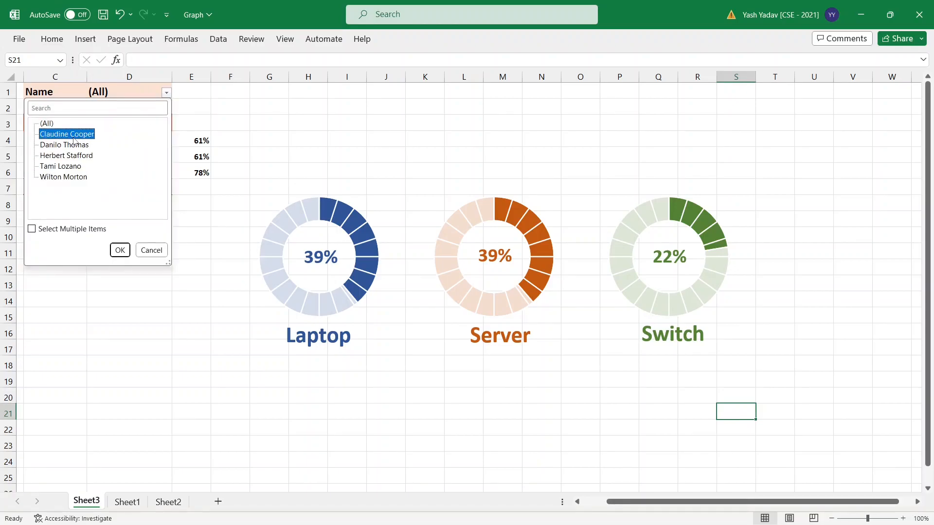
left_click(121, 249)
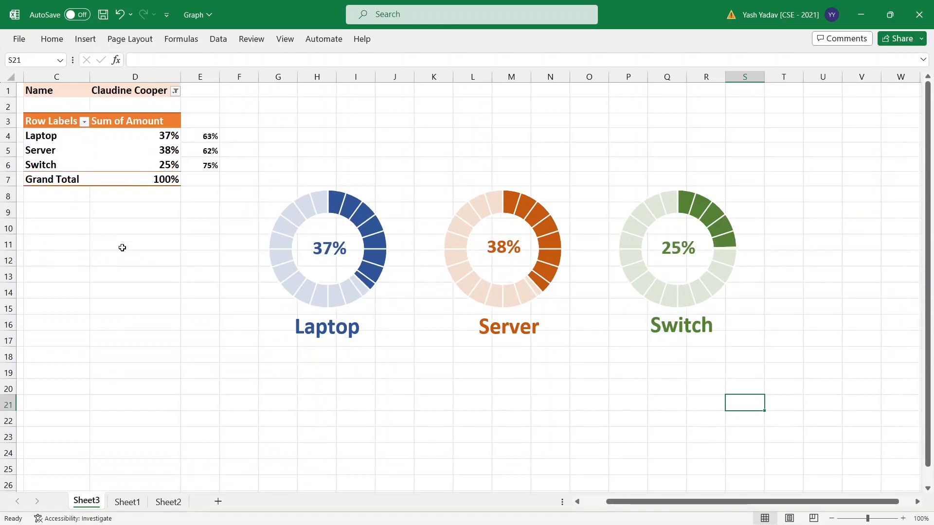
Filter the PivotTable by Name to the fourth person in the list
left_click(175, 92)
left_click(70, 166)
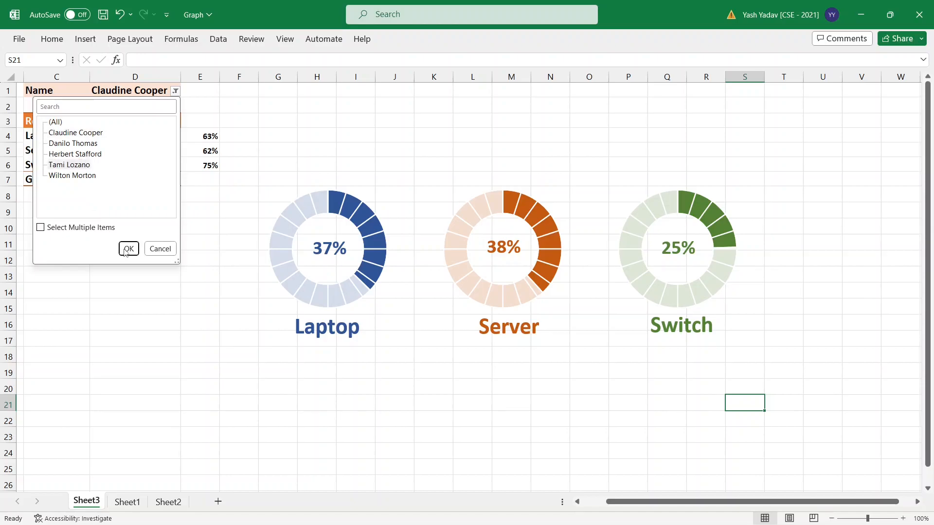
left_click(129, 249)
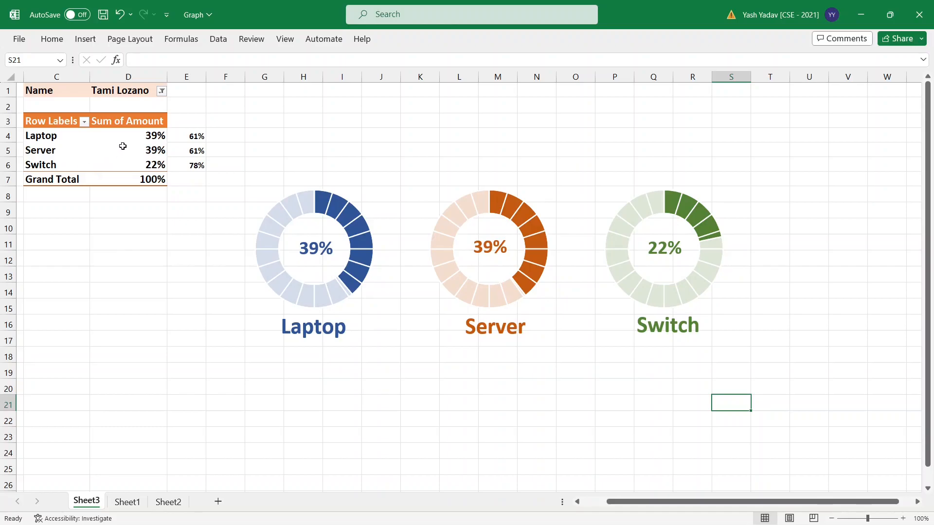
Turn off autofitting column widths on update in the PivotTable's layout and format options
mouse_move(123, 146)
left_click_drag(43, 92, 133, 177)
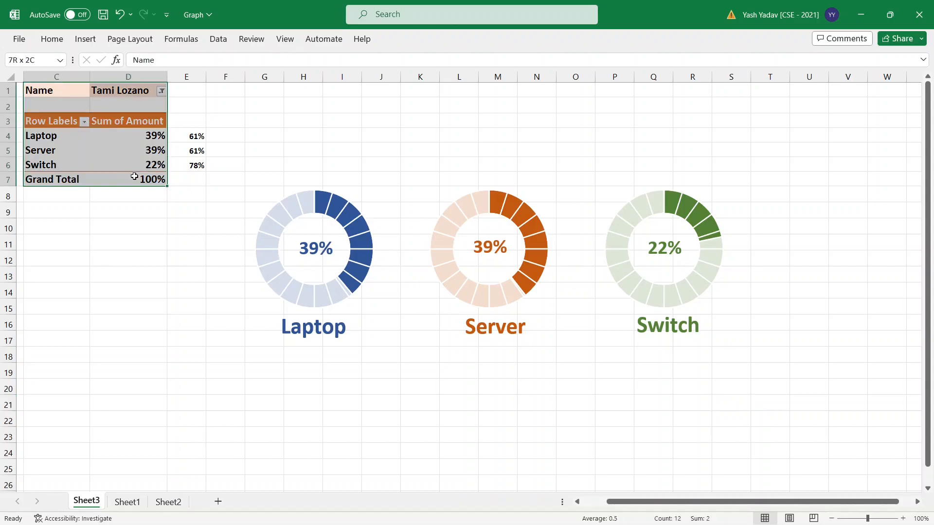
right_click(63, 118)
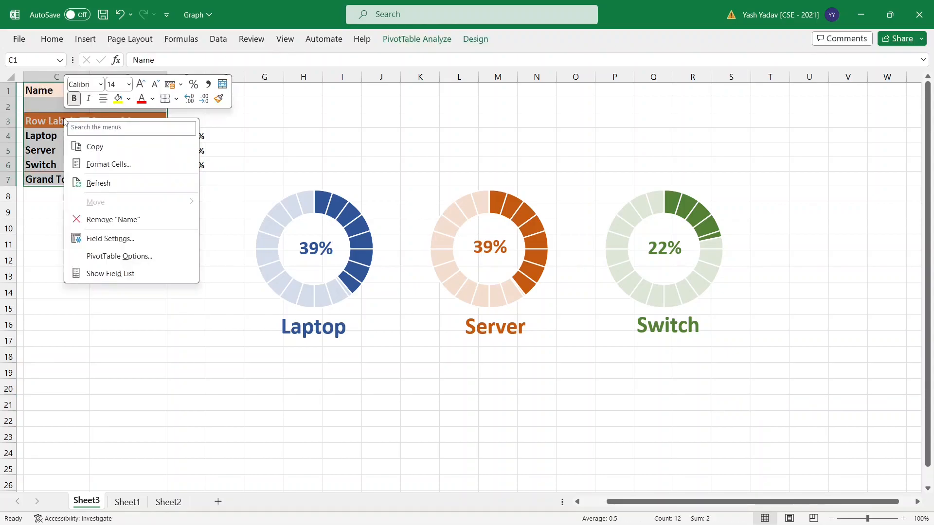
left_click(113, 258)
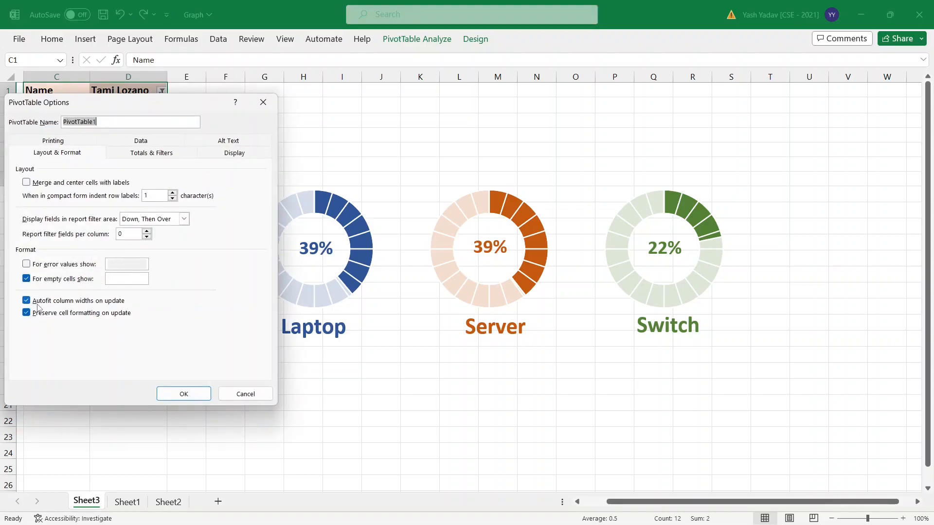
left_click(55, 155)
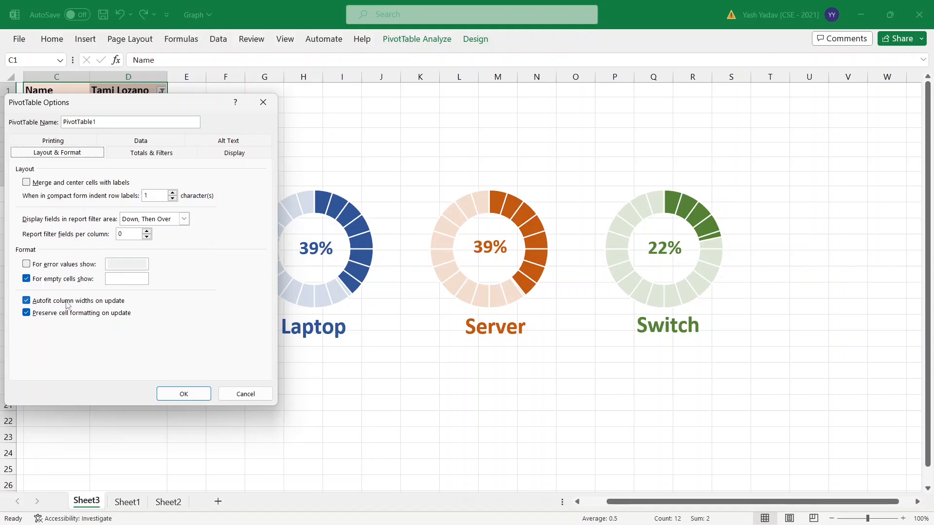
left_click(51, 302)
left_click(204, 392)
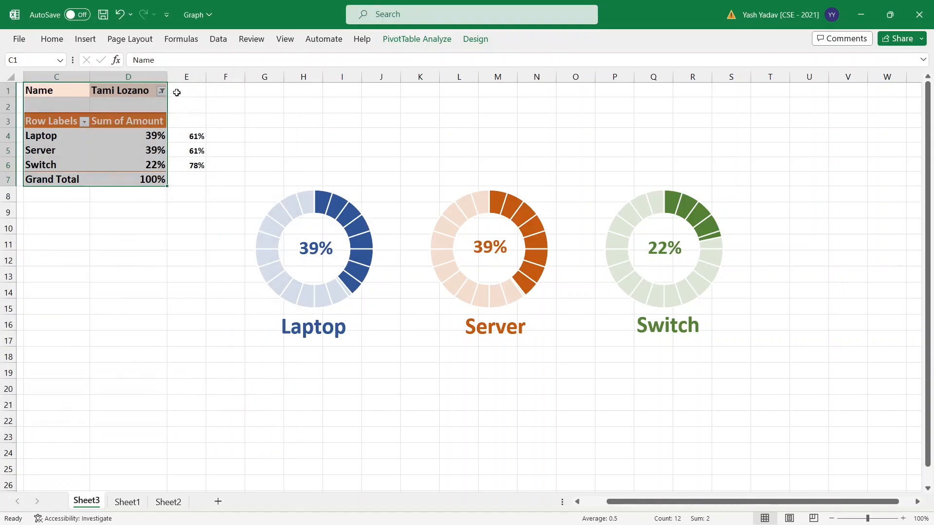
Filter the PivotTable by Name to the second person in the list
left_click(196, 108)
left_click(161, 91)
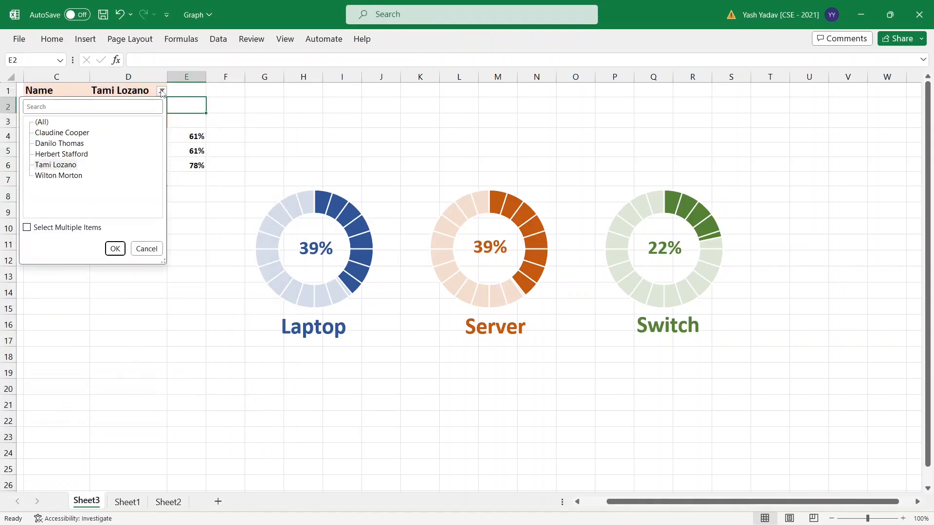
left_click(69, 145)
left_click(117, 253)
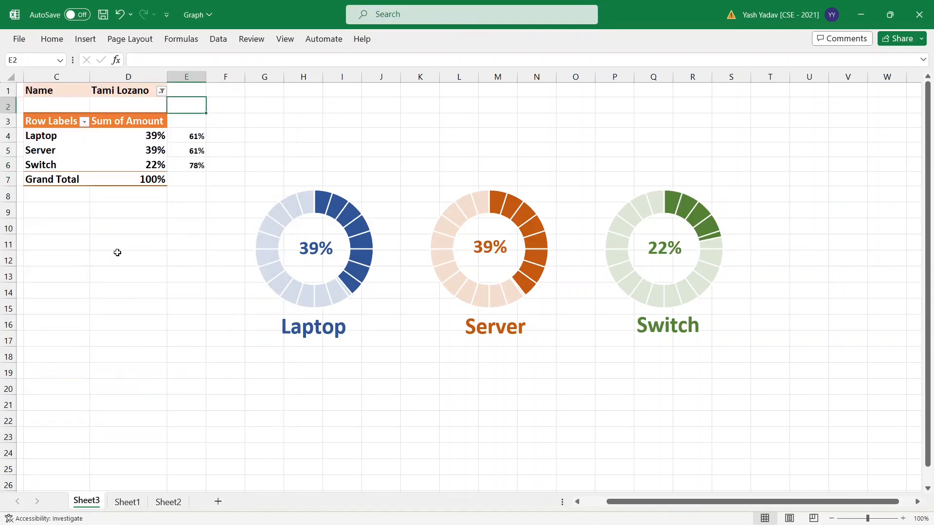
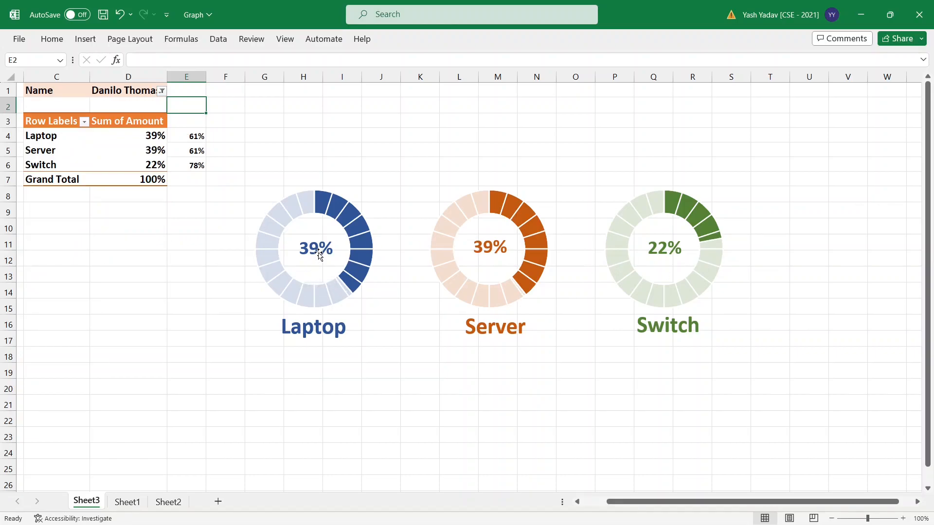
Insert a slicer for the PivotTable's Name field and place it below the Laptop doughnut chart, around row 18
left_click(139, 90)
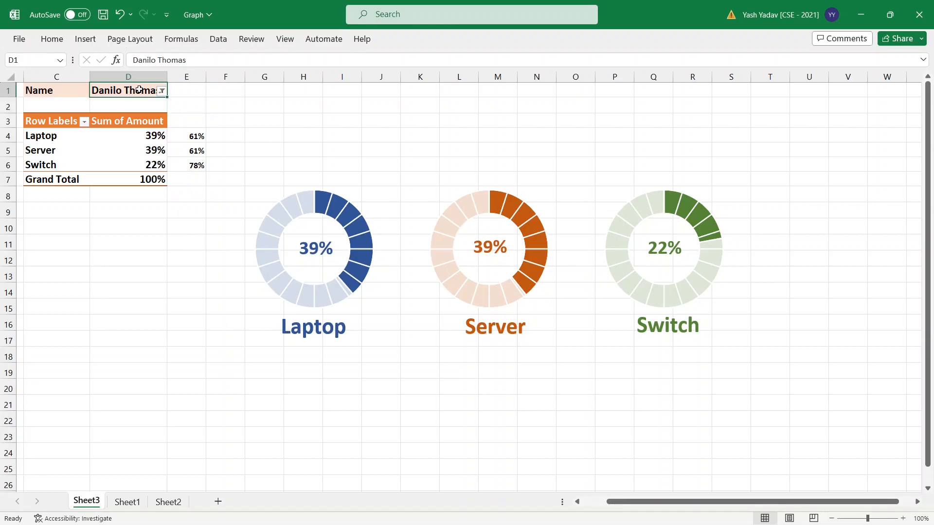
left_click(117, 282)
left_click(154, 136)
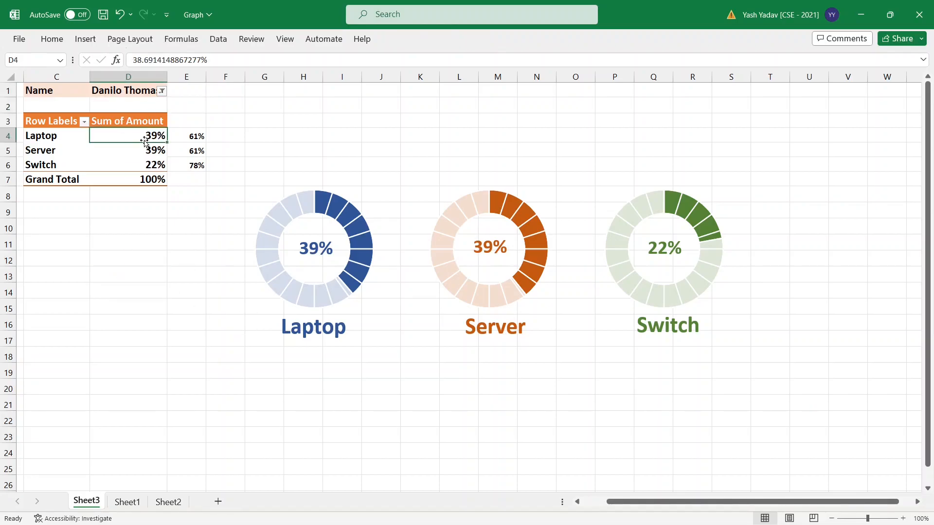
left_click(408, 40)
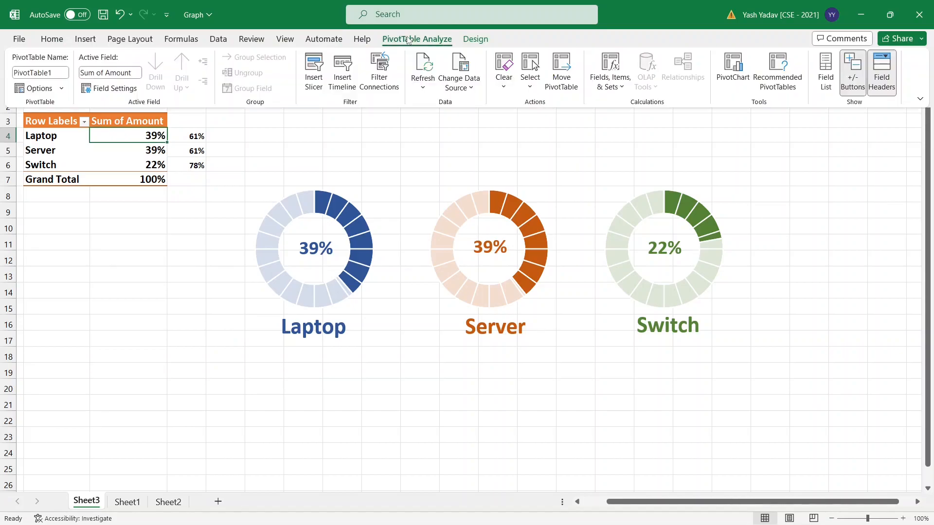
left_click(314, 73)
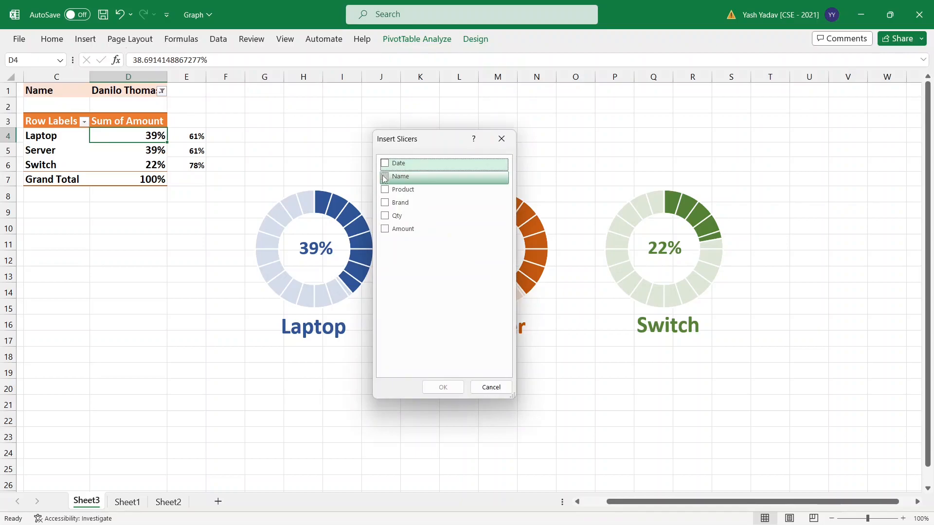
left_click(385, 177)
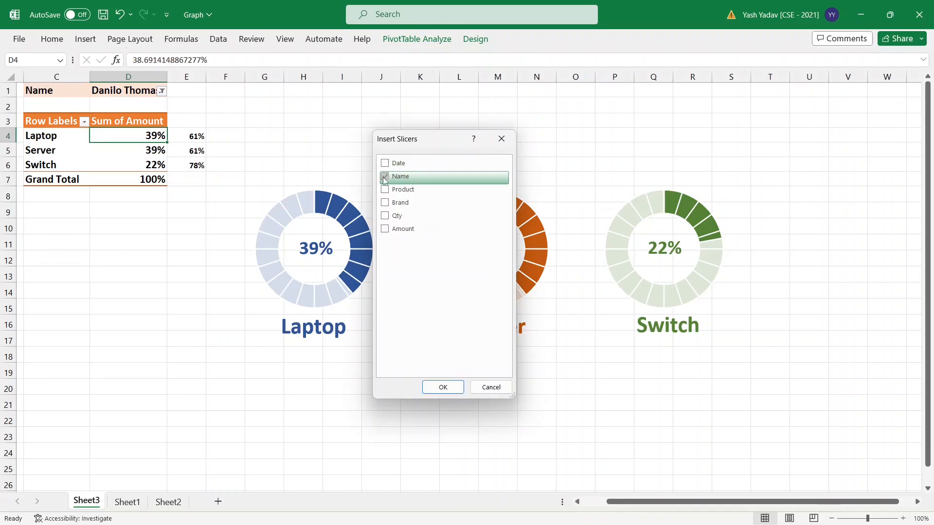
left_click(443, 387)
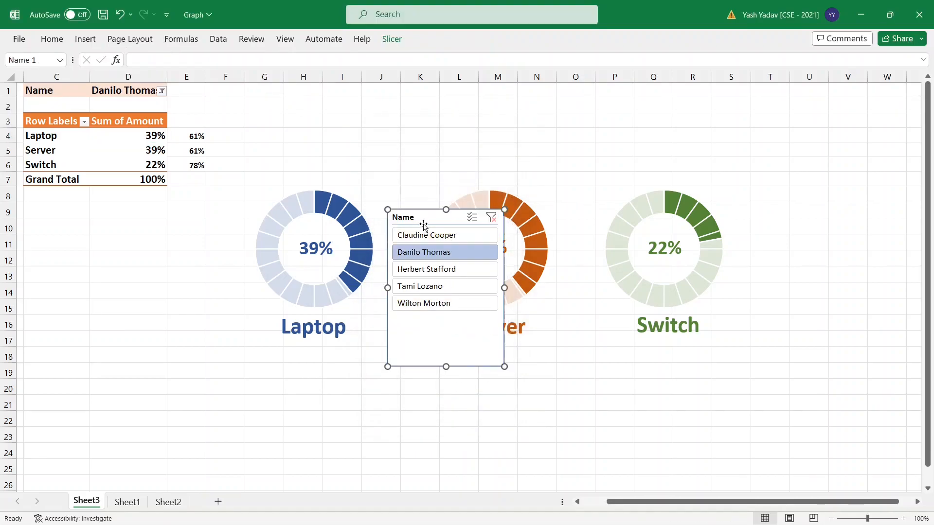
left_click_drag(421, 222, 197, 359)
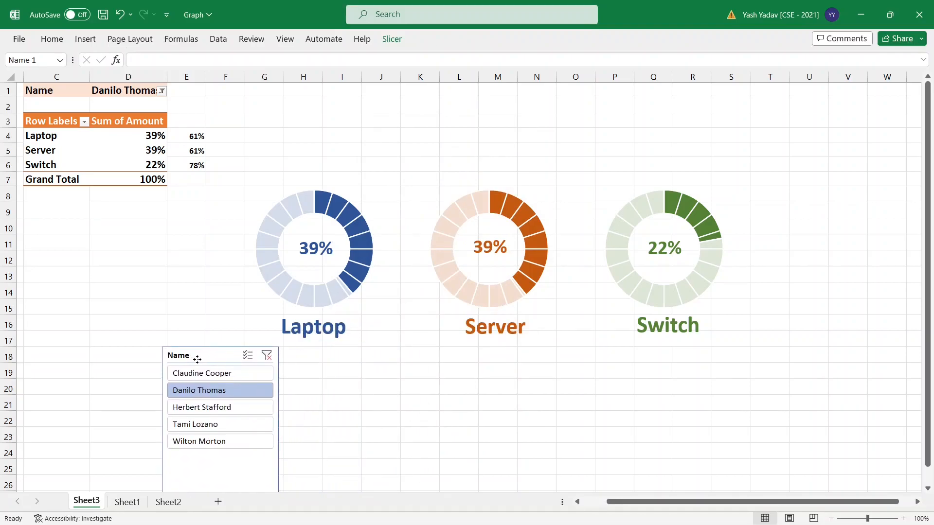
left_click(196, 359)
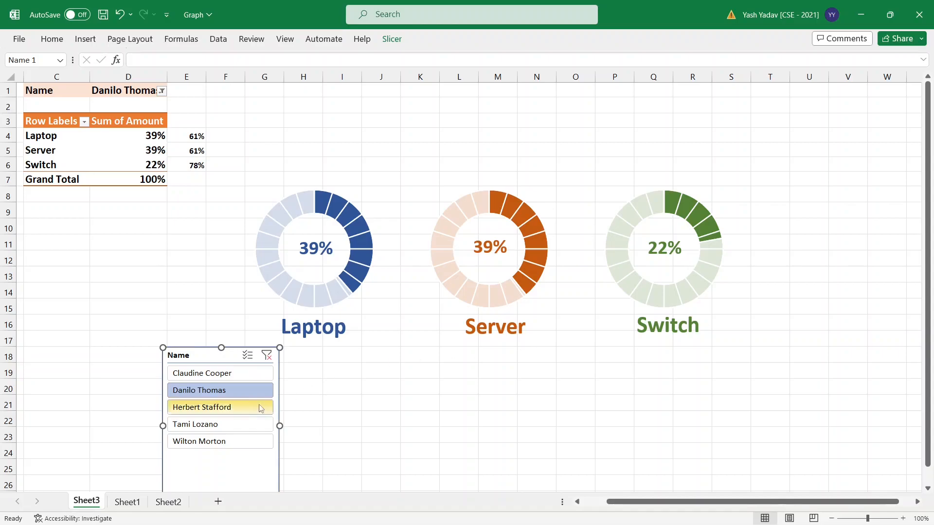
Lay out the Name slicer in 2 columns and widen it to about 8.76 cm so the full names fit
right_click(223, 470)
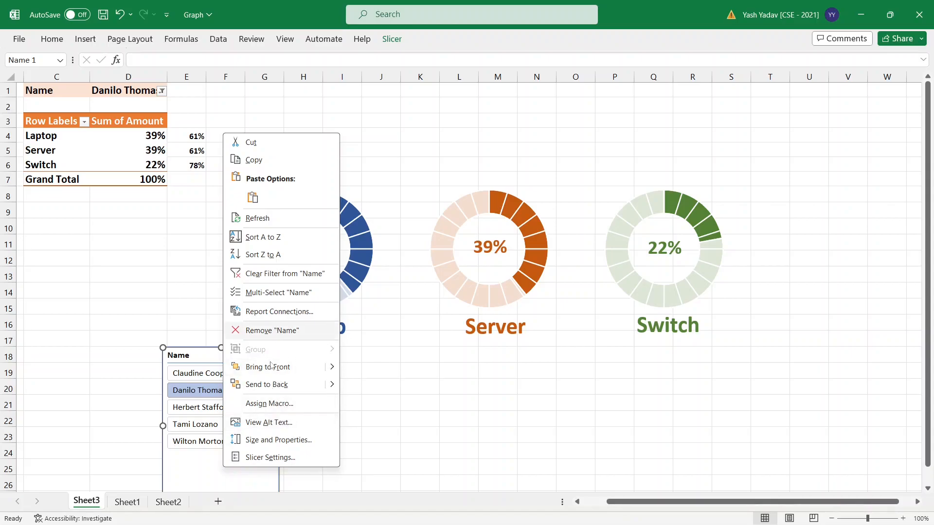
left_click(277, 440)
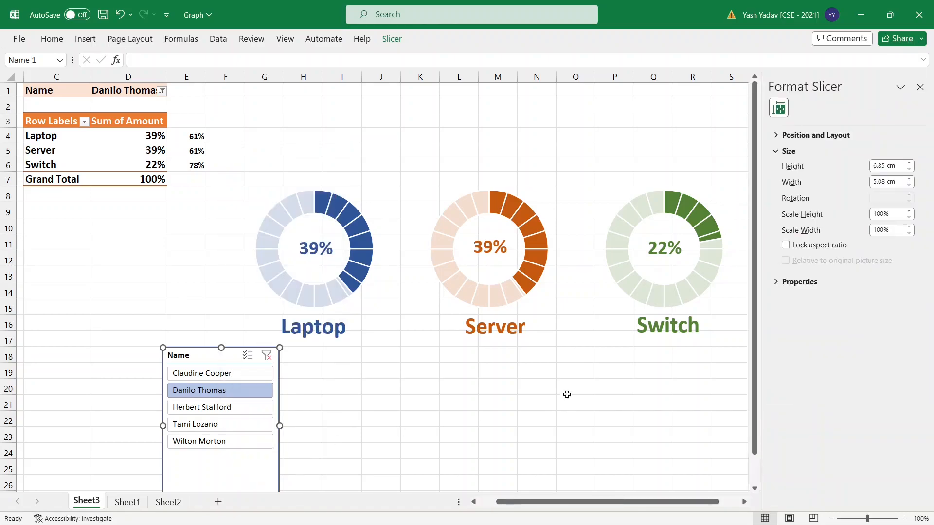
left_click(787, 143)
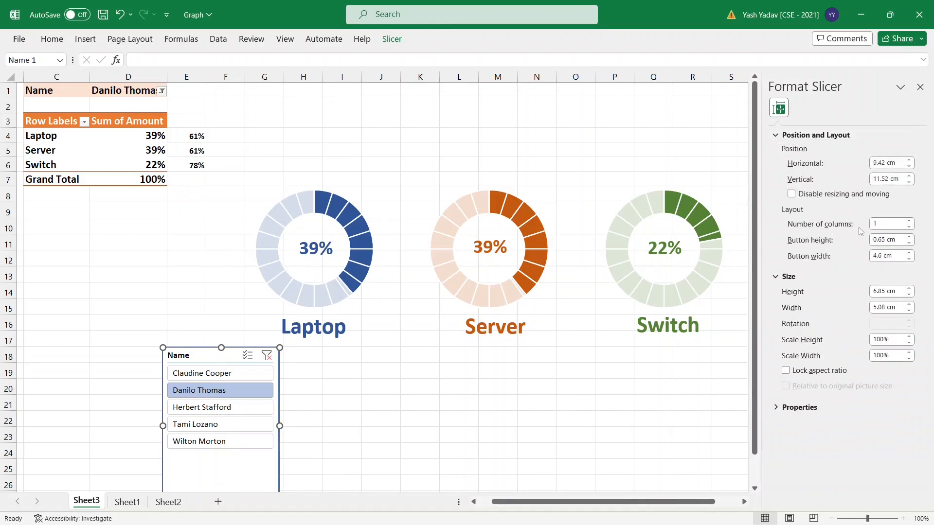
left_click(909, 221)
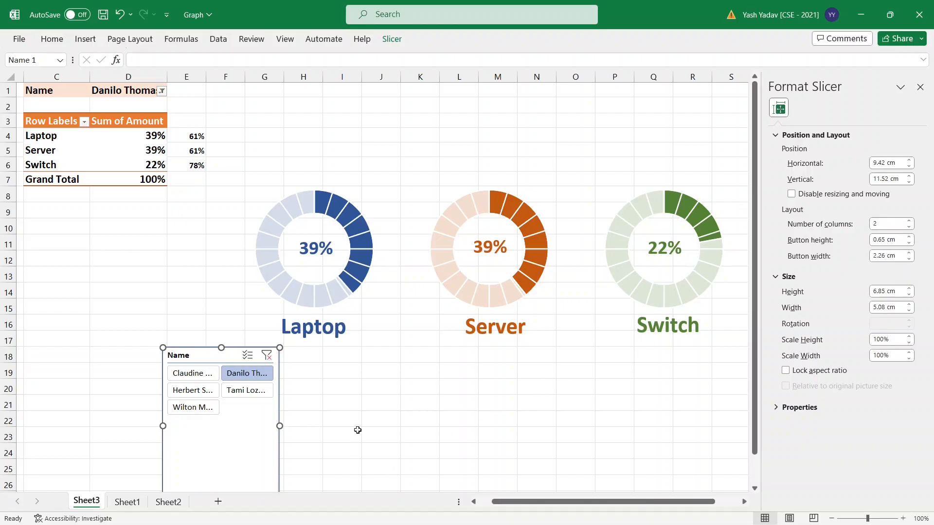
left_click_drag(278, 426, 364, 426)
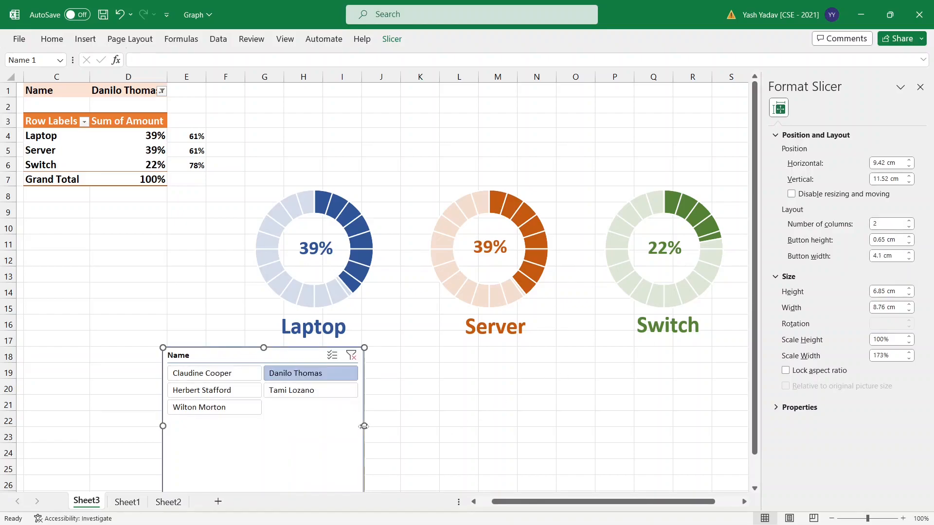
left_click(501, 417)
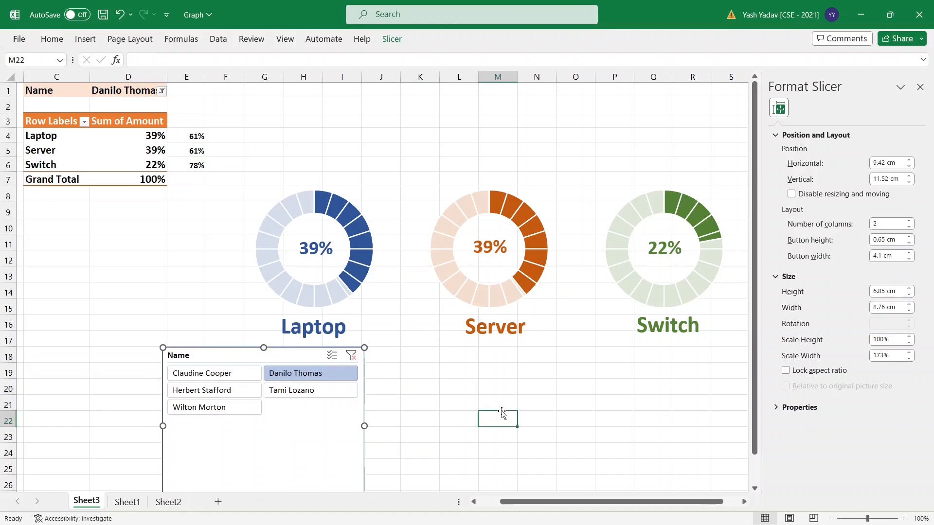
Shorten the Name slicer to about 3.49 cm high and move it down about one row, further below the Laptop label
scroll(409, 433, "down", 2)
left_click(270, 432)
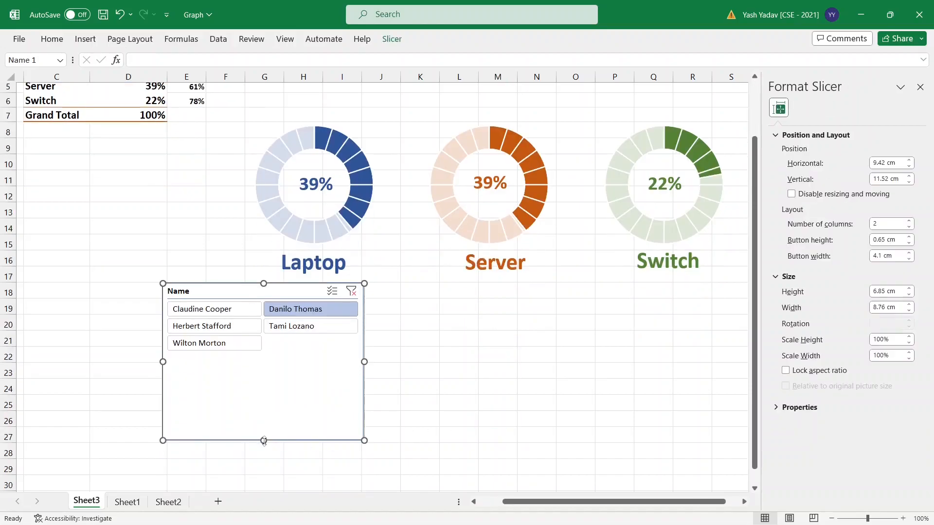
left_click_drag(268, 361, 268, 361)
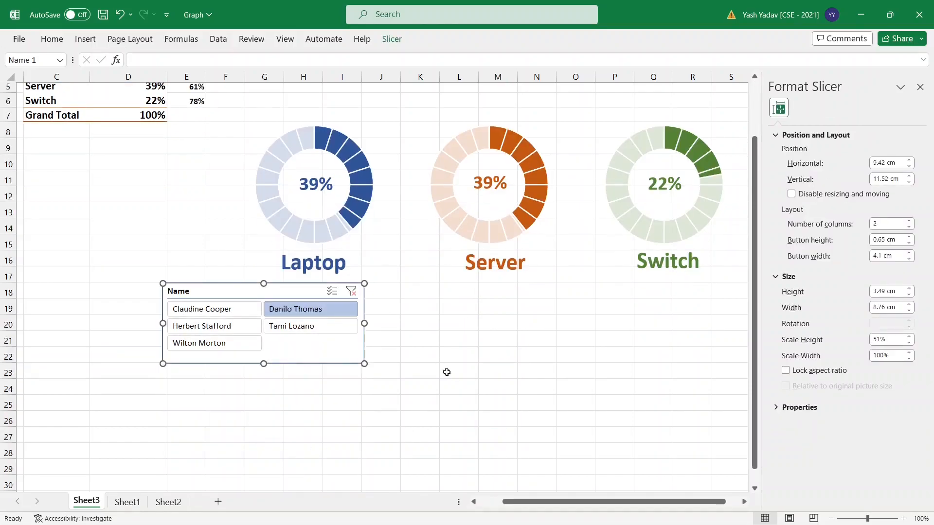
left_click_drag(250, 290, 249, 307)
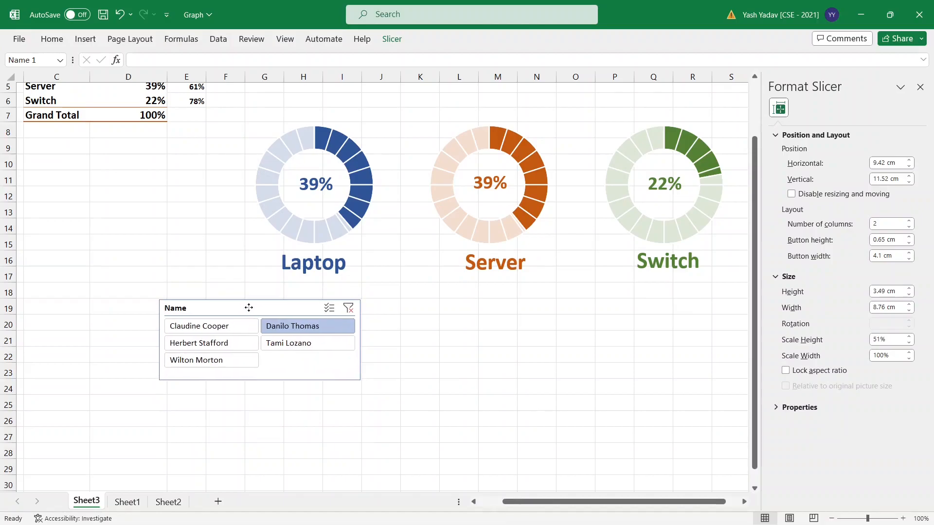
left_click(496, 351)
left_click(920, 87)
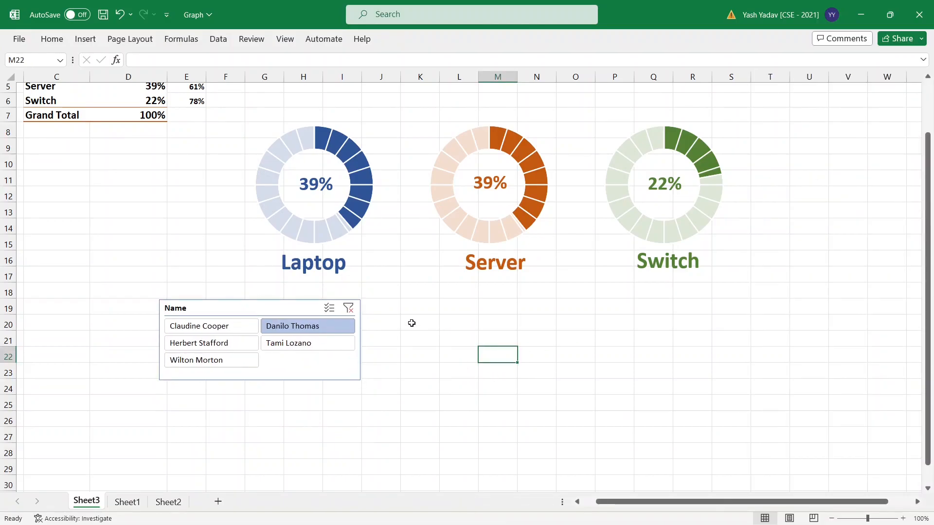
left_click(410, 309)
Filter the charts with the Name slicer by each person in turn, ending on the third person alphabetically
scroll(503, 384, "up", 2)
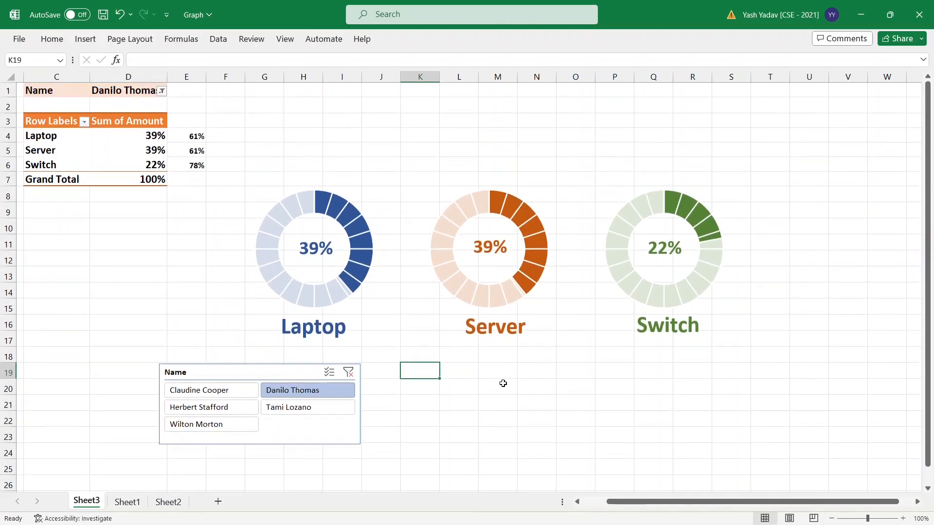
left_click(216, 391)
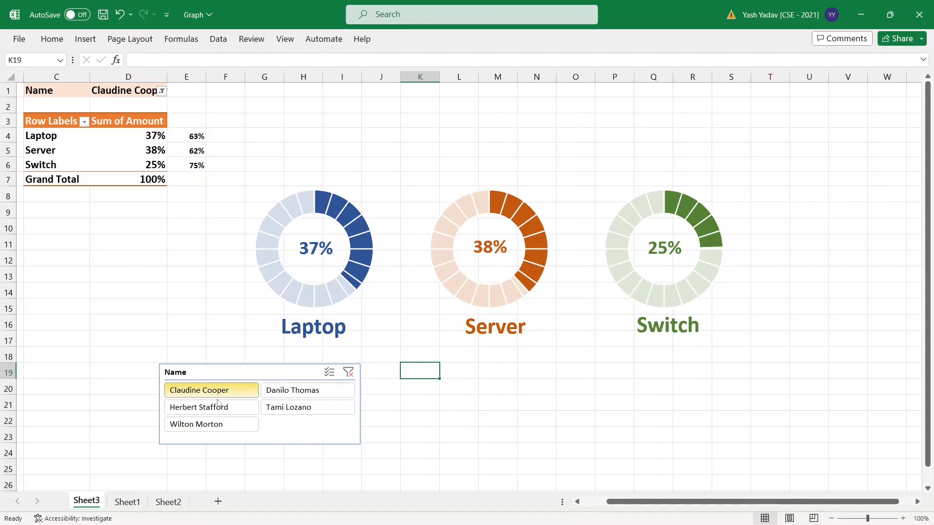
left_click(218, 408)
left_click(219, 425)
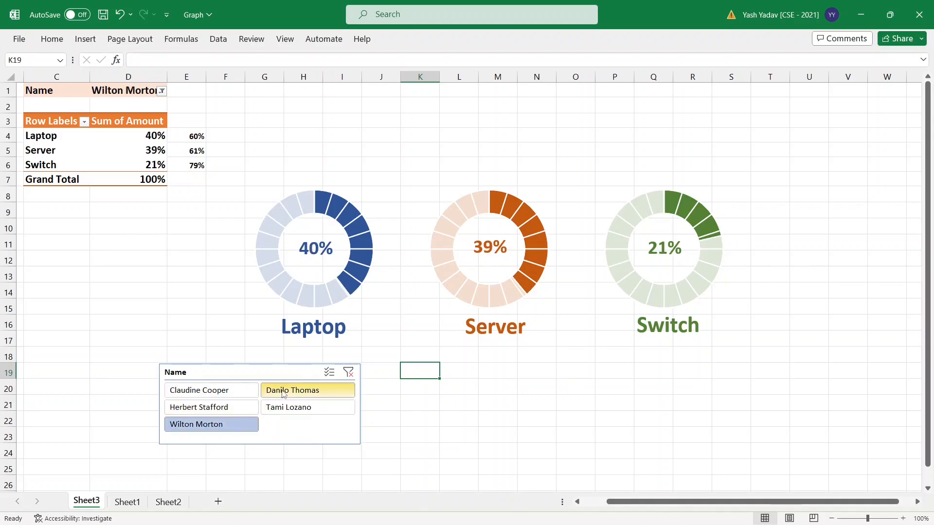
left_click(284, 392)
left_click(293, 410)
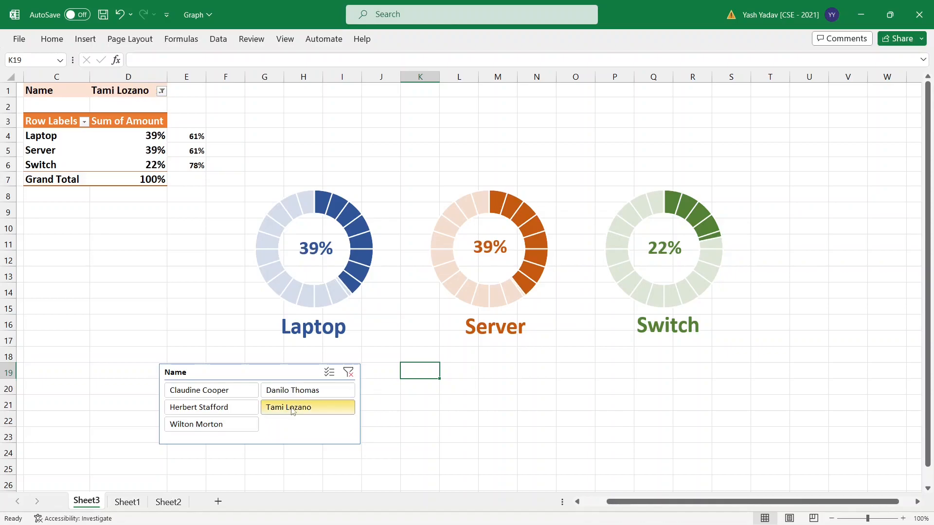
left_click(234, 407)
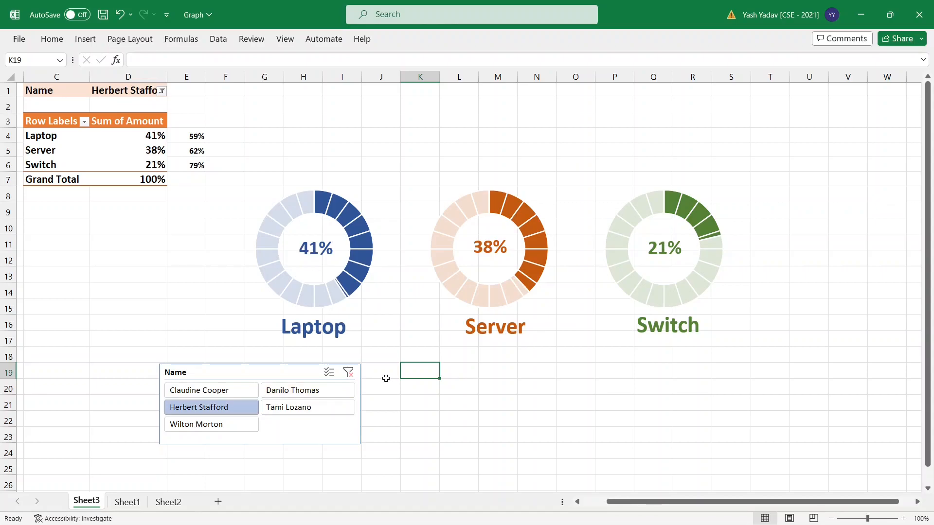
left_click(85, 42)
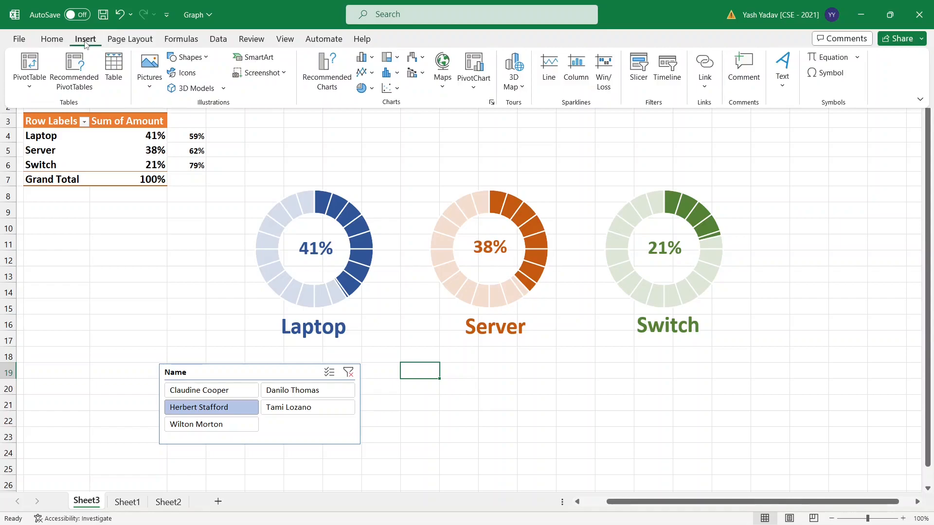
left_click(673, 69)
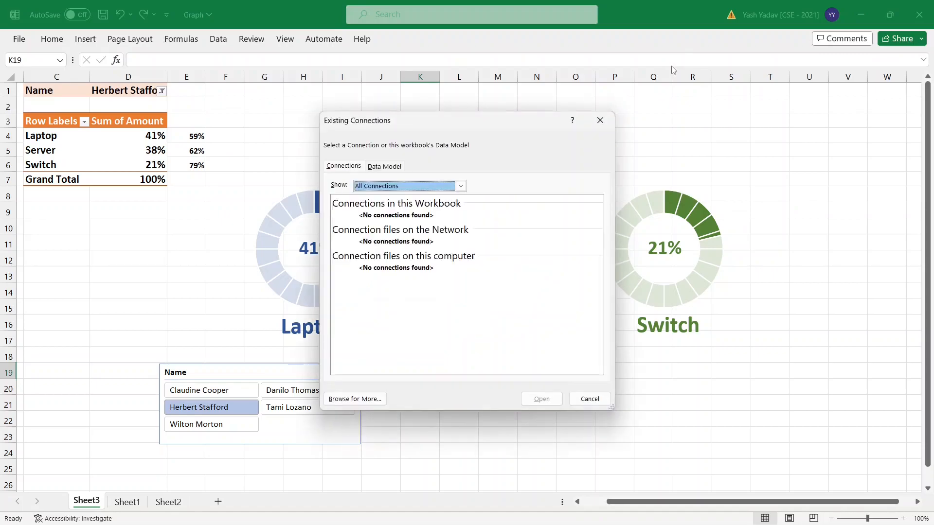
left_click(600, 120)
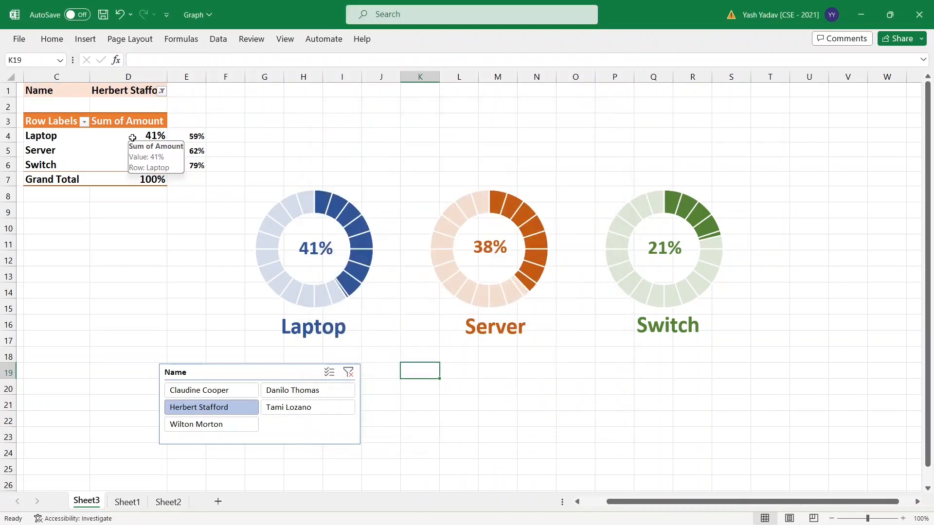
Insert a timeline for the PivotTable's Date field and place it beside the Name slicer, below the Server doughnut chart
left_click(132, 137)
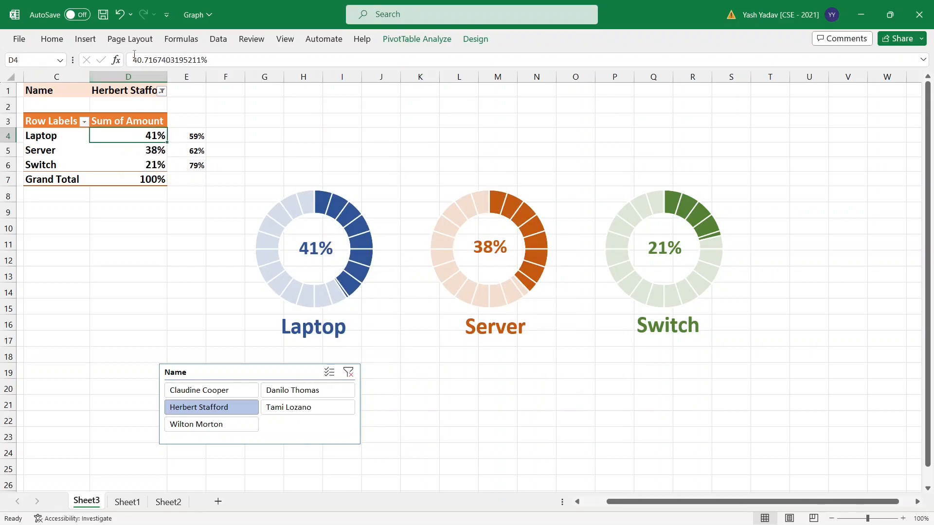
left_click(95, 43)
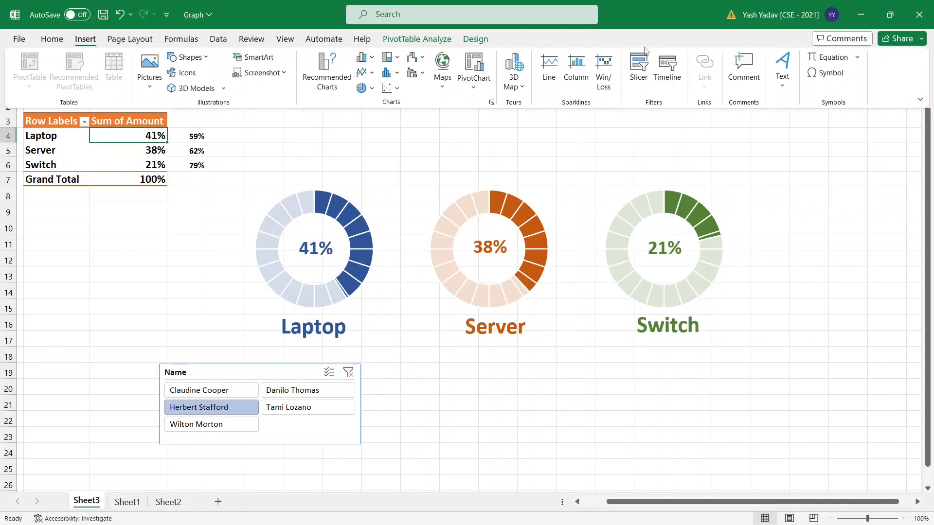
left_click(662, 75)
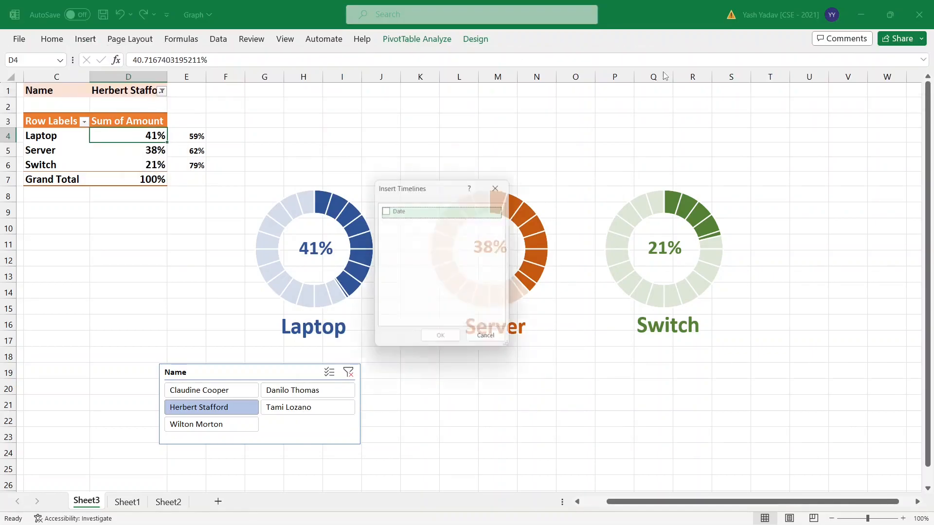
left_click(386, 210)
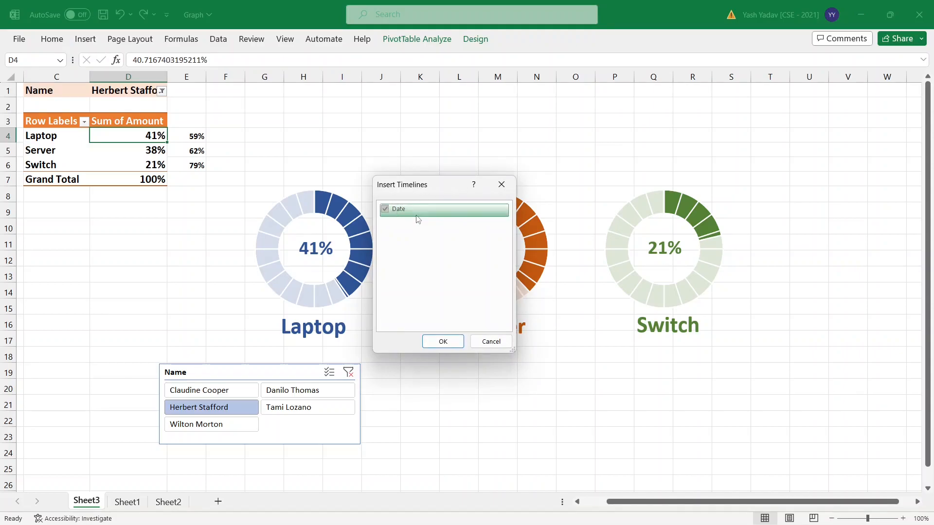
left_click(440, 342)
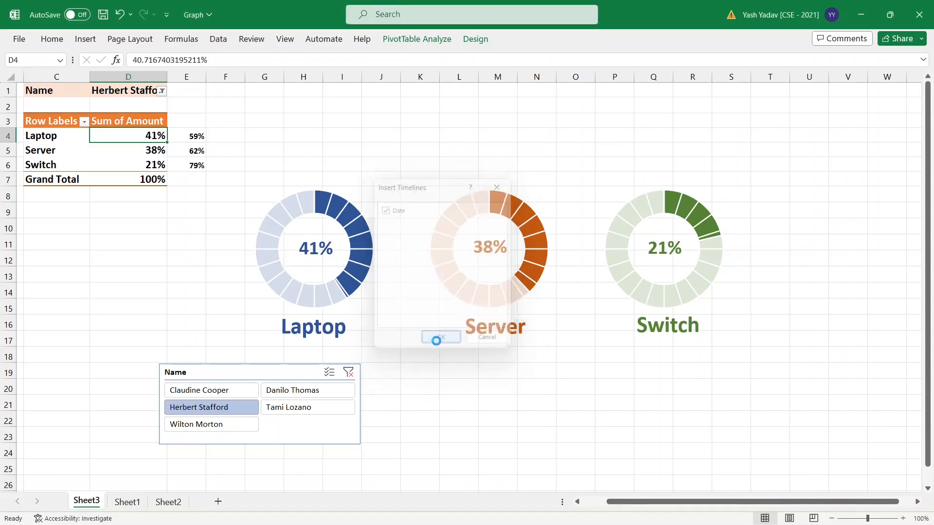
left_click_drag(413, 257, 445, 367)
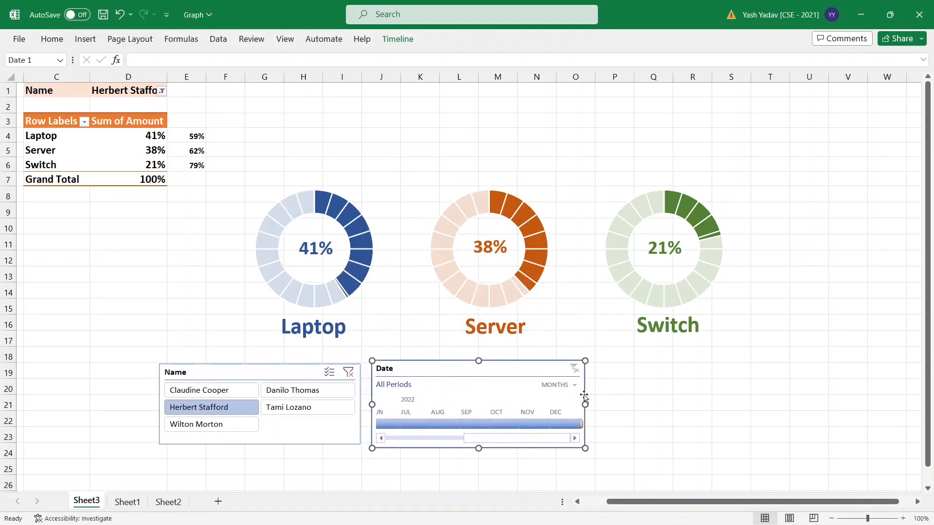
Widen the Date timeline to a scale width of 173% (16.04 cm) and show its months from January 2022
right_click(527, 400)
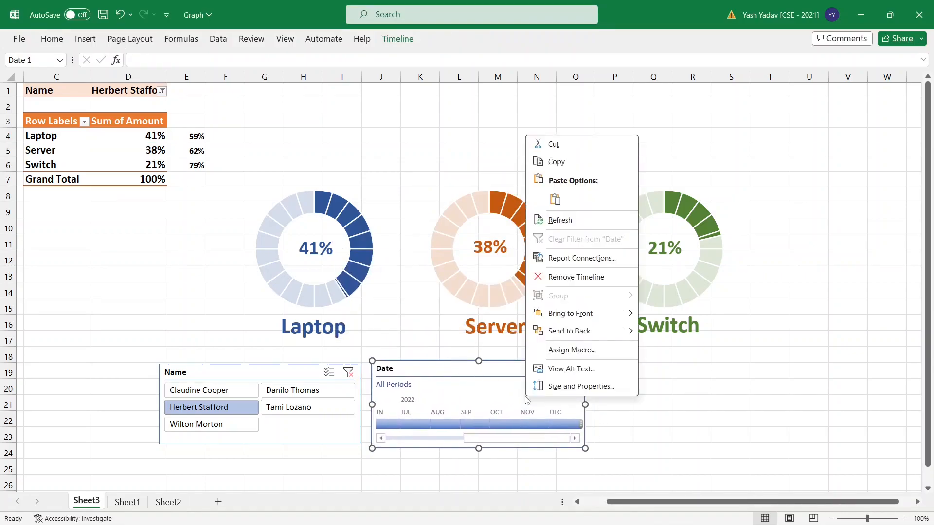
left_click(569, 387)
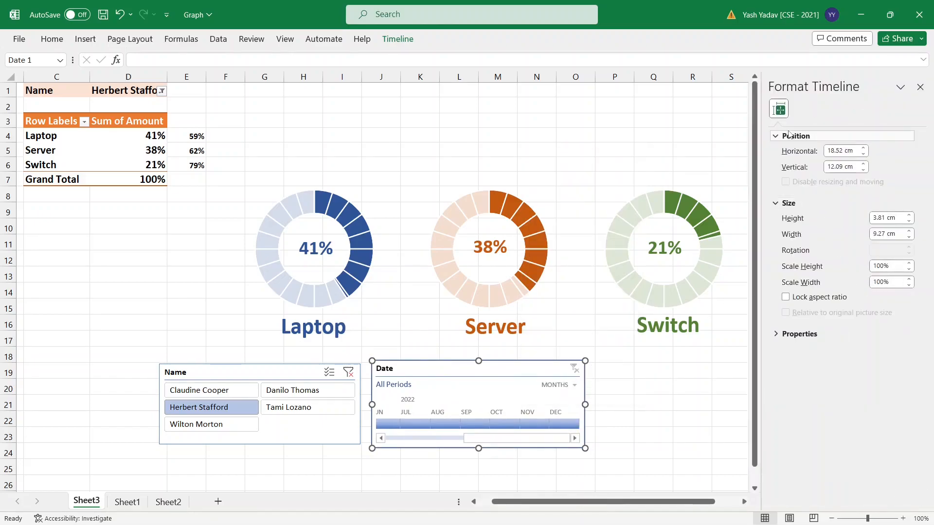
left_click(909, 280)
left_click(909, 279)
left_click(909, 279)
left_click(909, 280)
left_click(909, 280)
left_click(909, 280)
left_click(909, 280)
left_click(910, 280)
left_click(909, 280)
left_click(910, 280)
left_click(909, 280)
left_click(910, 280)
left_click(909, 280)
left_click(910, 280)
left_click(909, 280)
left_click(910, 280)
left_click(909, 280)
left_click(909, 280)
left_click(909, 280)
left_click(910, 280)
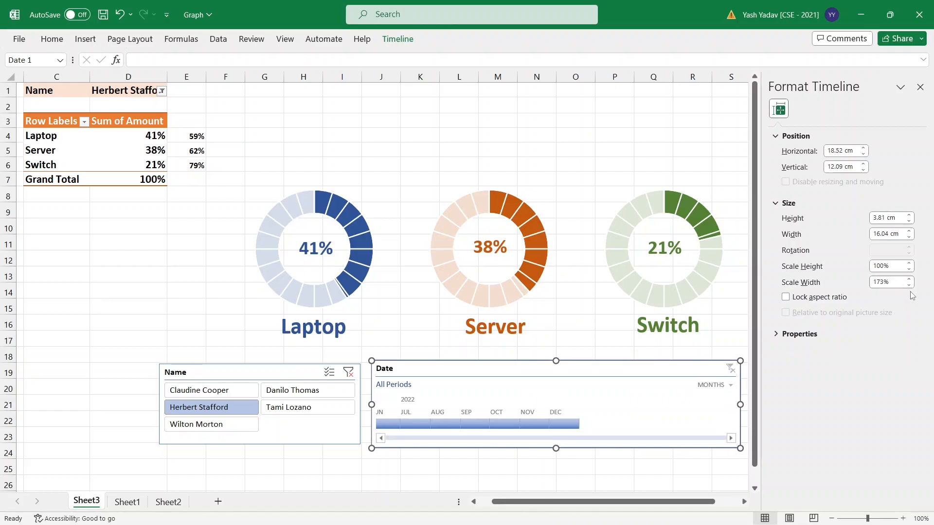
left_click(382, 439)
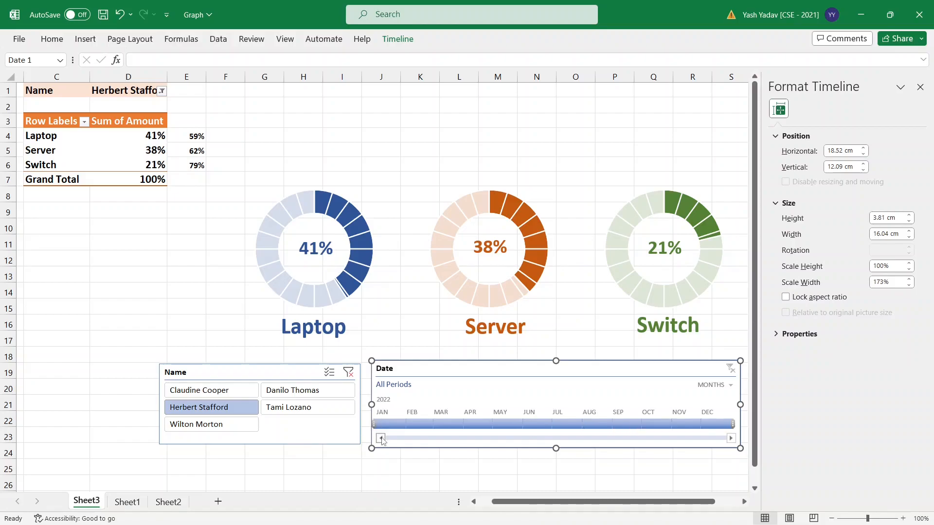
left_click(920, 87)
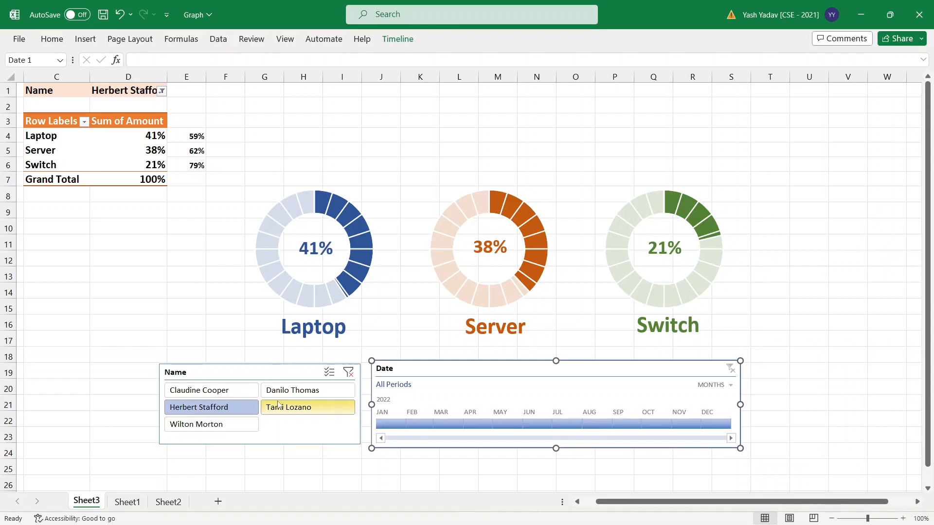
Filter the charts by the first person in the Name slicer and by several single months in the timeline, ending on June 2022
left_click(199, 392)
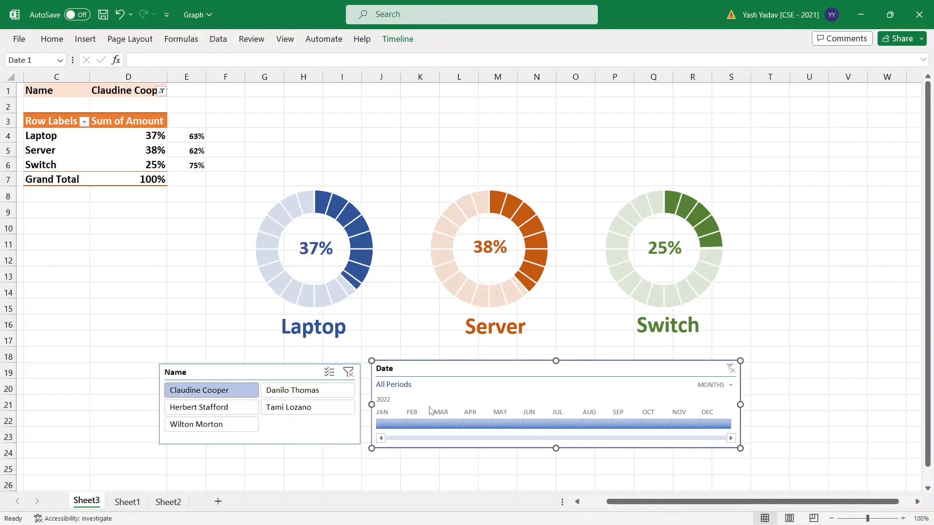
left_click(590, 423)
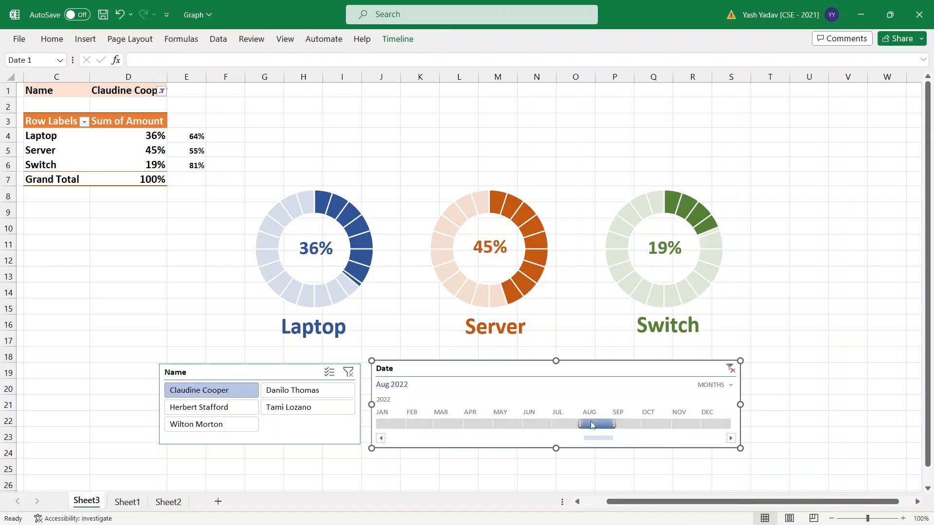
left_click(692, 425)
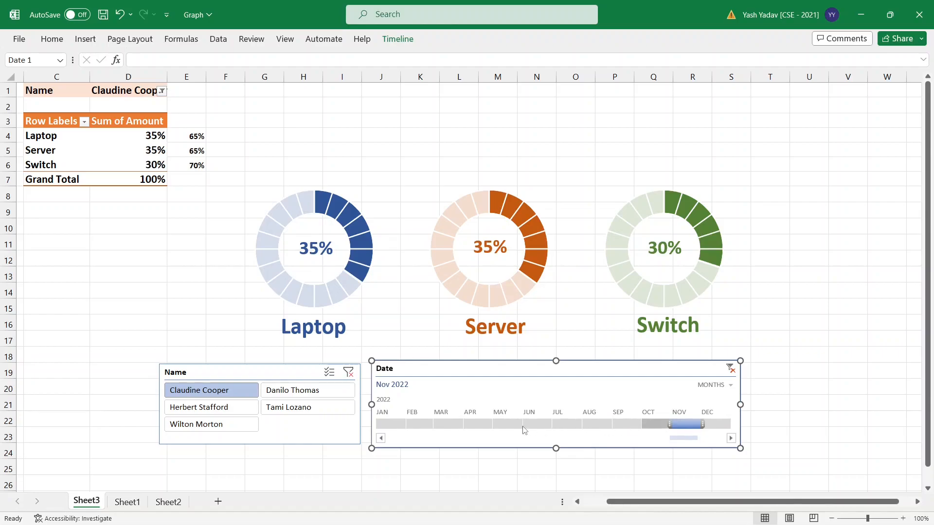
left_click(483, 425)
left_click(448, 425)
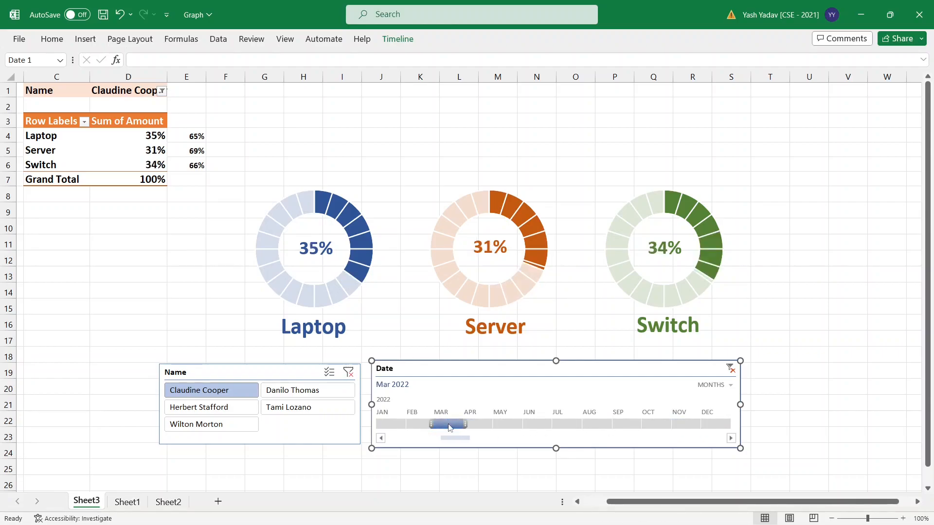
left_click(532, 423)
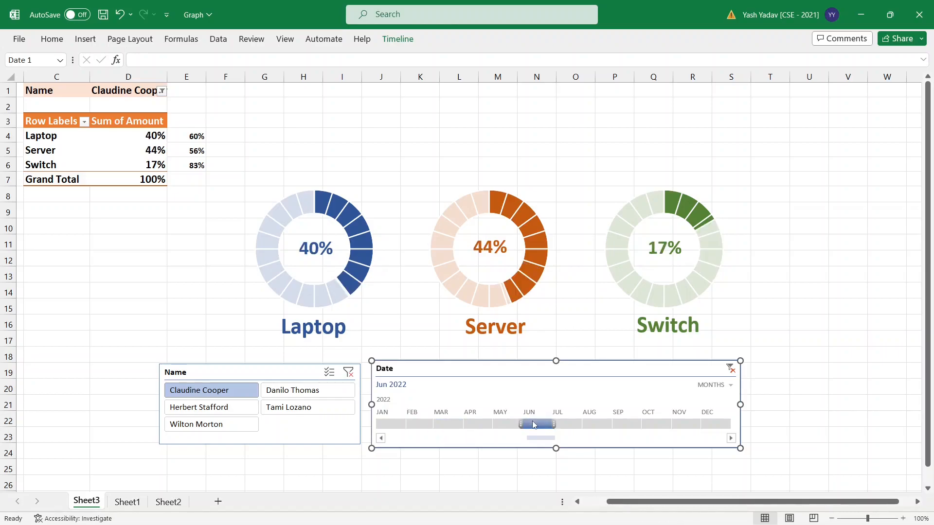
Filter the charts by the fourth person alphabetically and by November, August and May 2022 in turn, ending on May
left_click(286, 407)
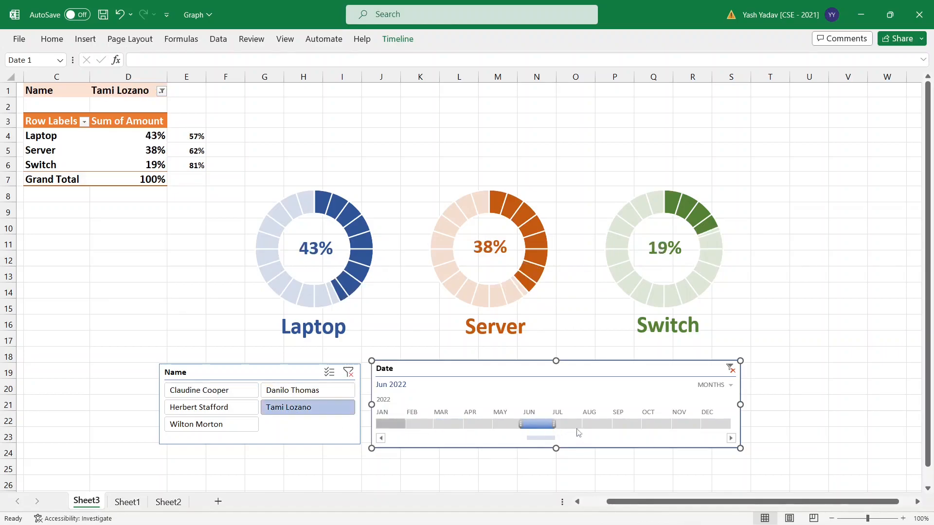
left_click(697, 423)
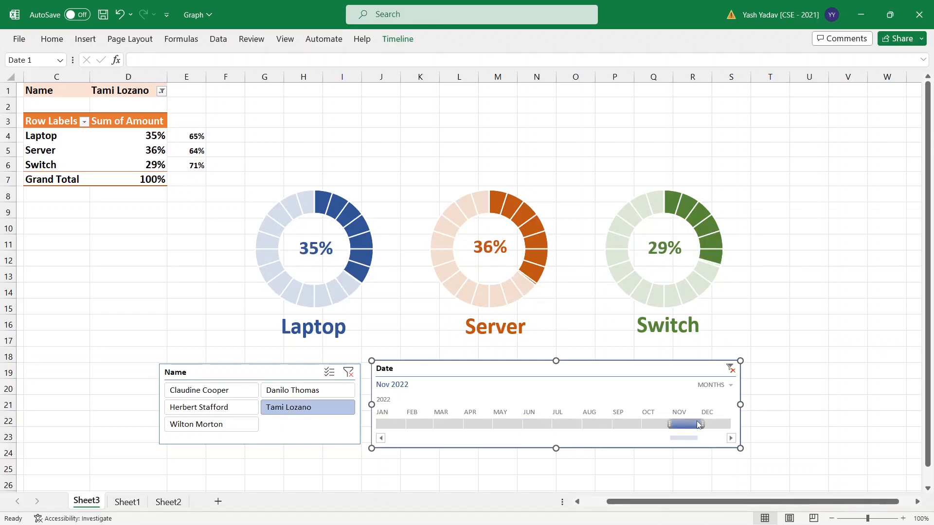
left_click(595, 424)
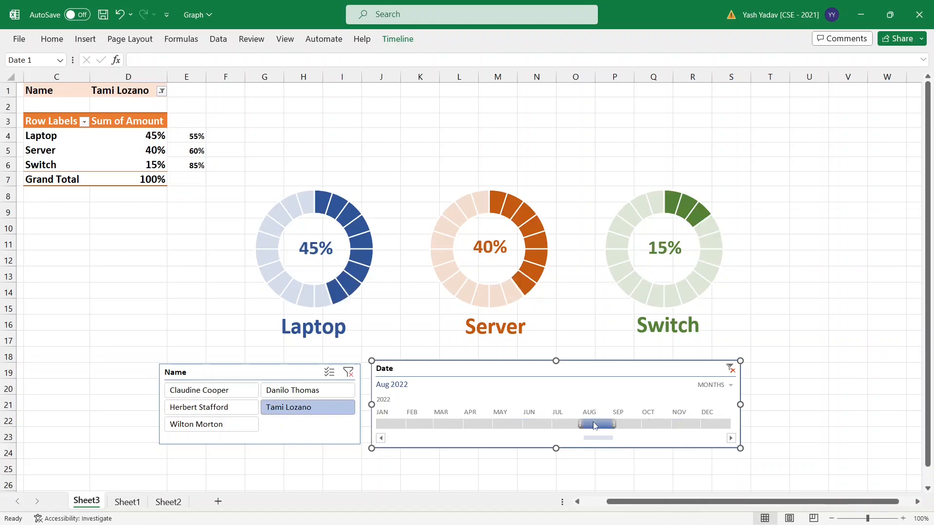
left_click(502, 424)
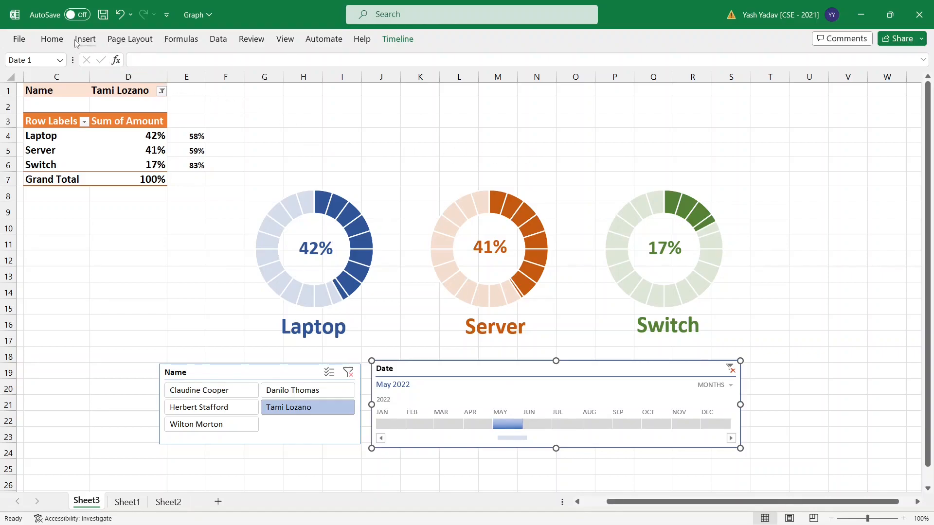
Enter the formula ="Sales done by "&D1 in cell E1 to build a title with the filtered name
left_click(186, 91)
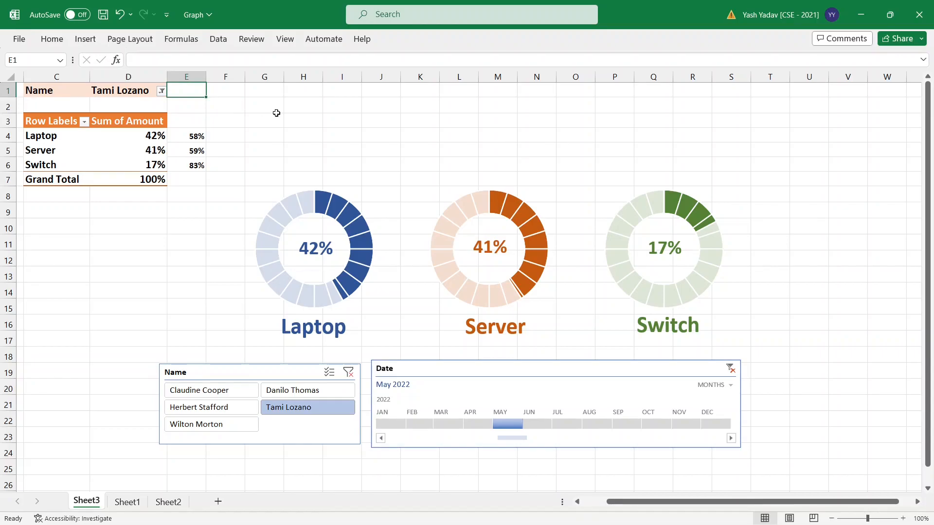
type("=")
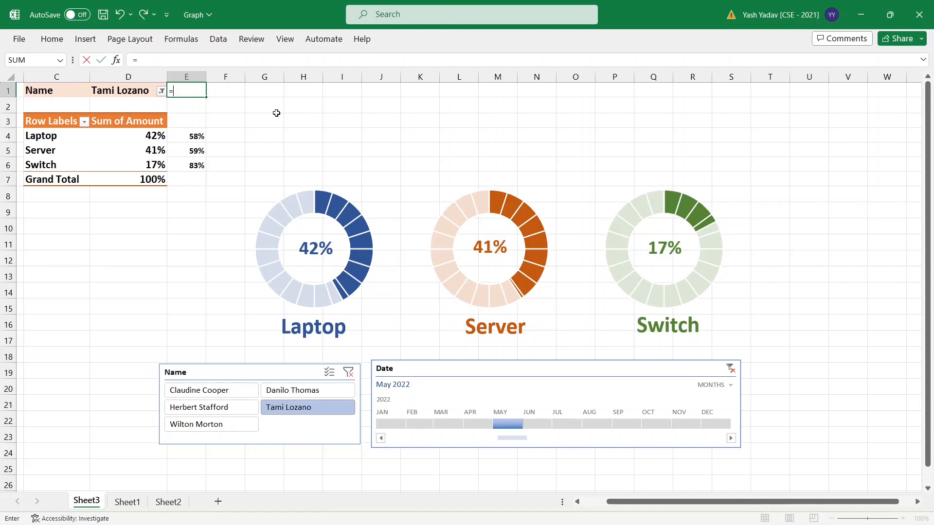
type("\"Sales done by")
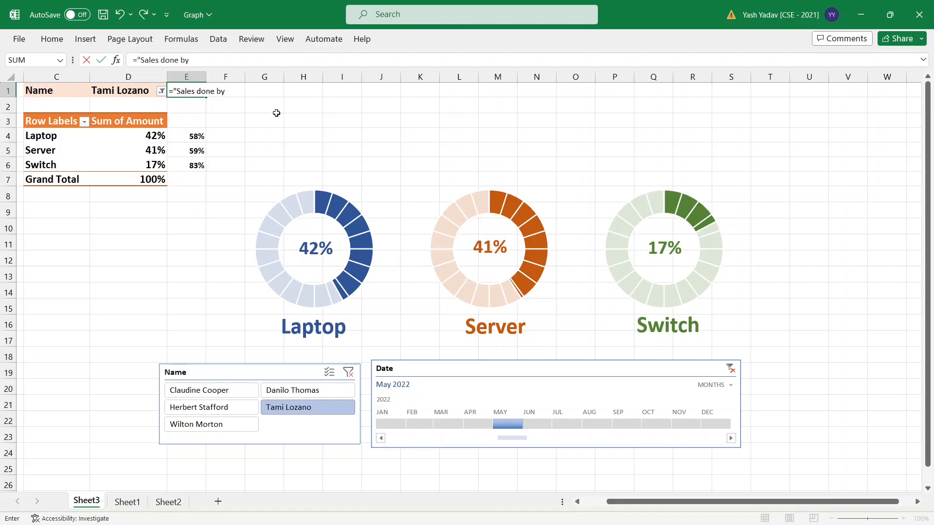
type(" \"&")
left_click(125, 91)
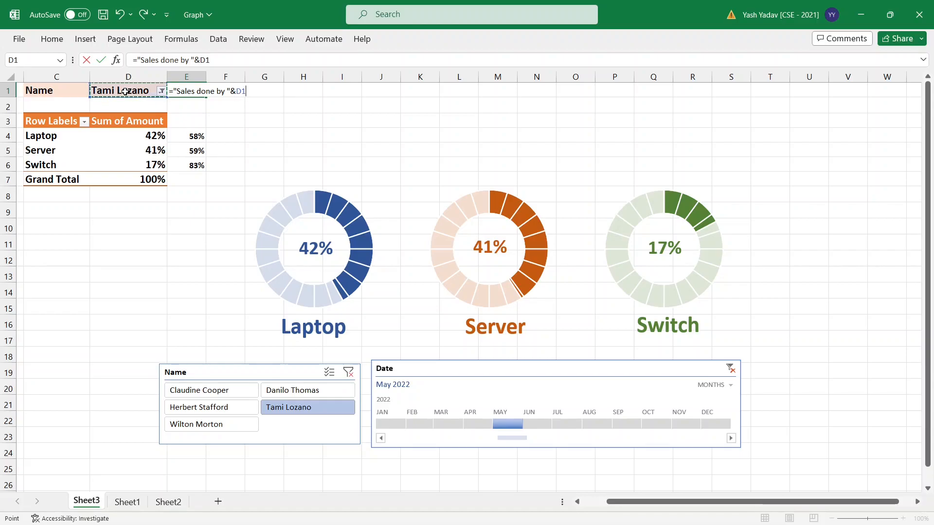
key("Return")
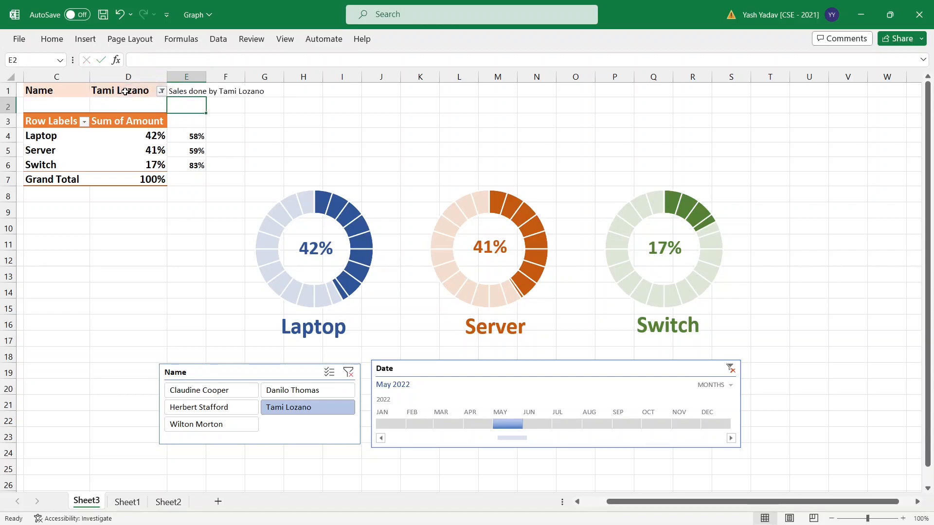
left_click(200, 86)
left_click(325, 126)
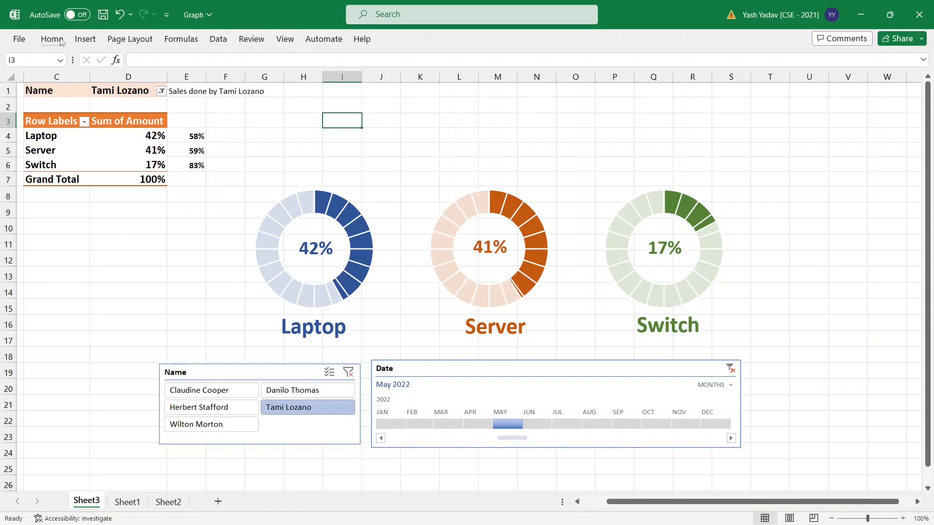
Draw a text box about 16.13 cm wide and 2.29 cm high above the charts and link its text to cell E1
double_click(85, 39)
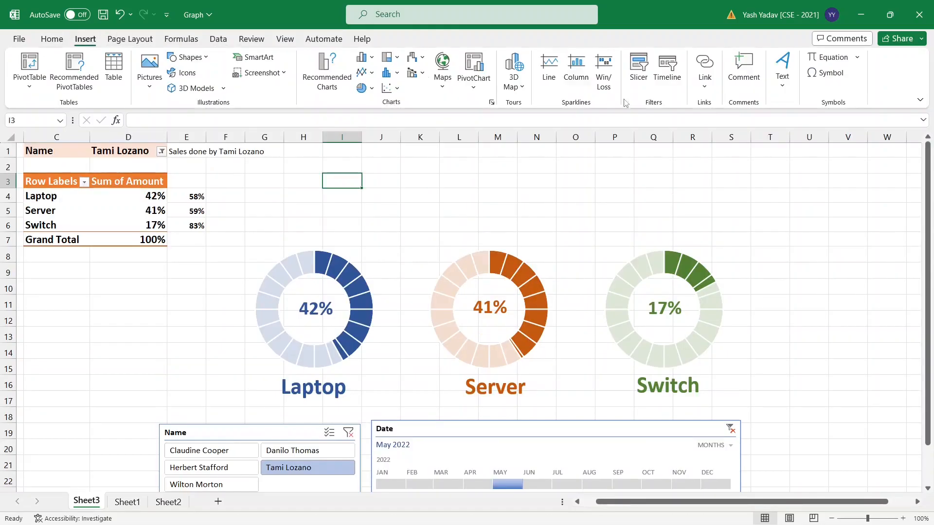
left_click(783, 87)
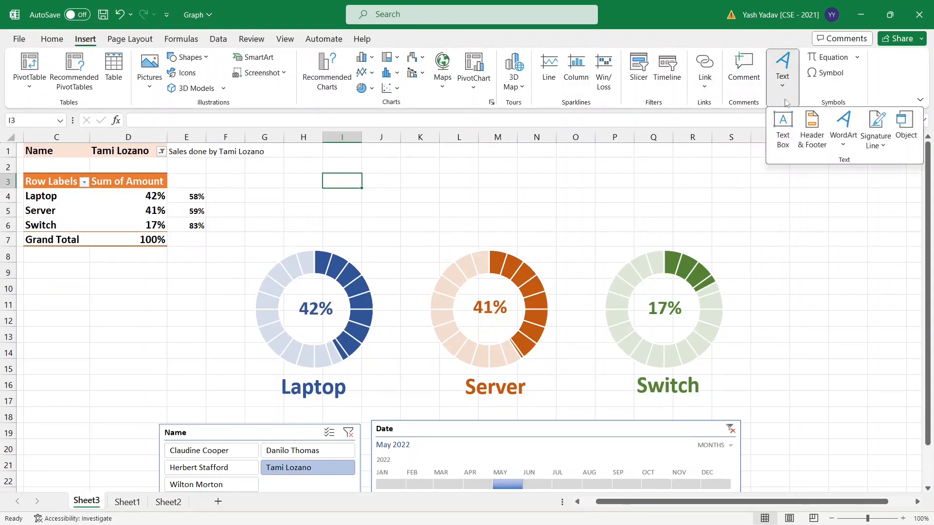
left_click(787, 129)
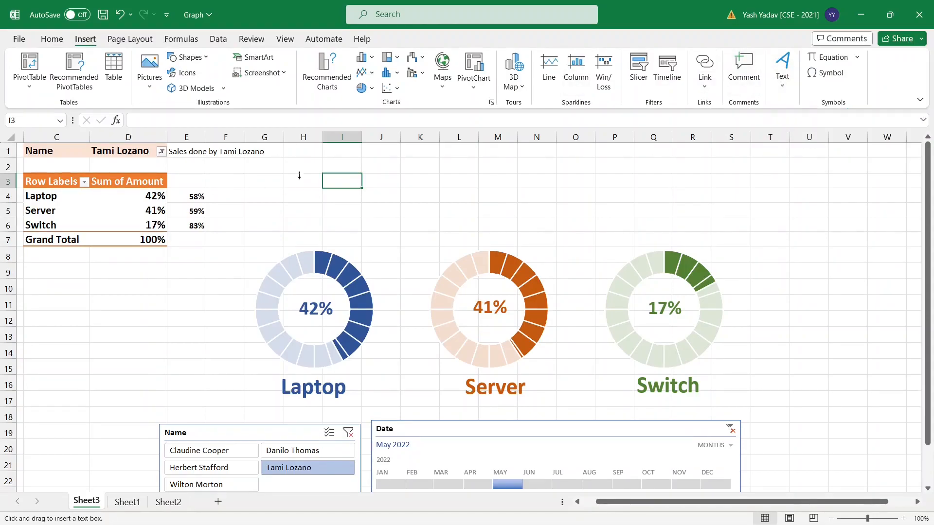
left_click_drag(285, 167, 656, 222)
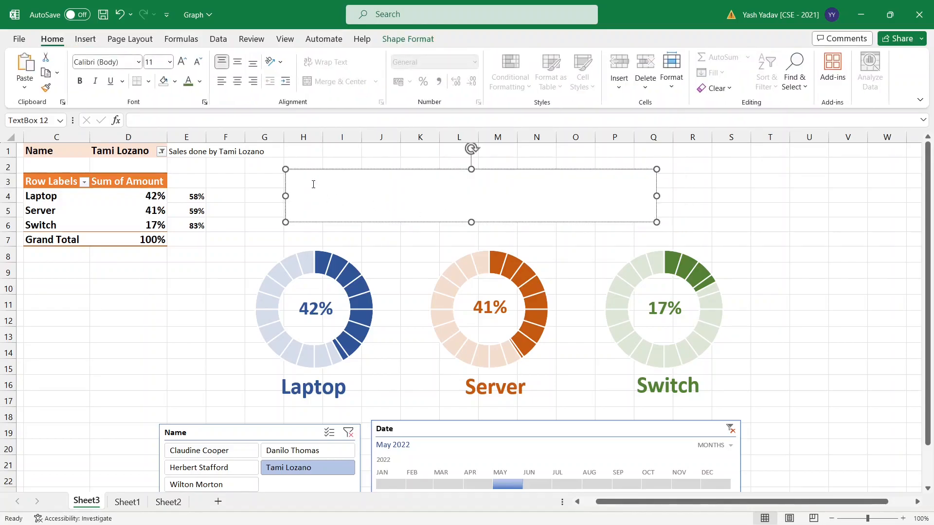
left_click(147, 122)
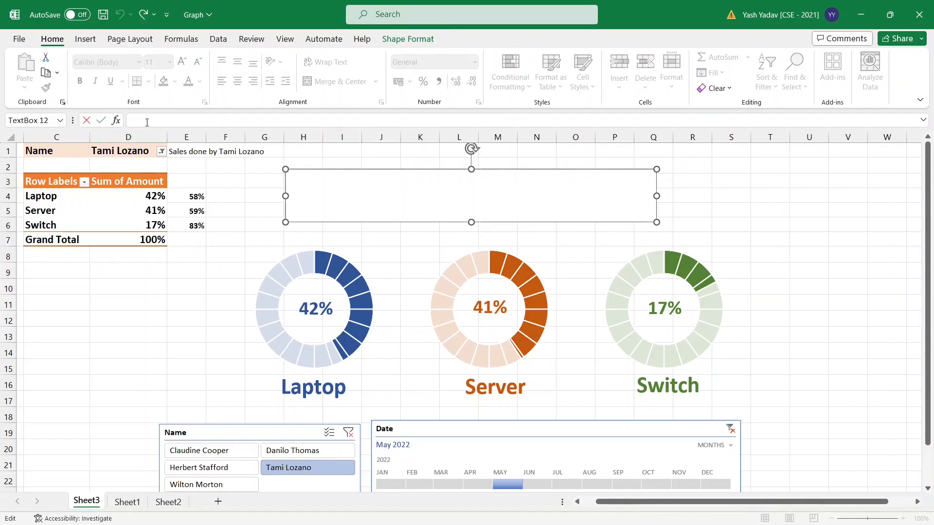
type("=")
left_click(185, 152)
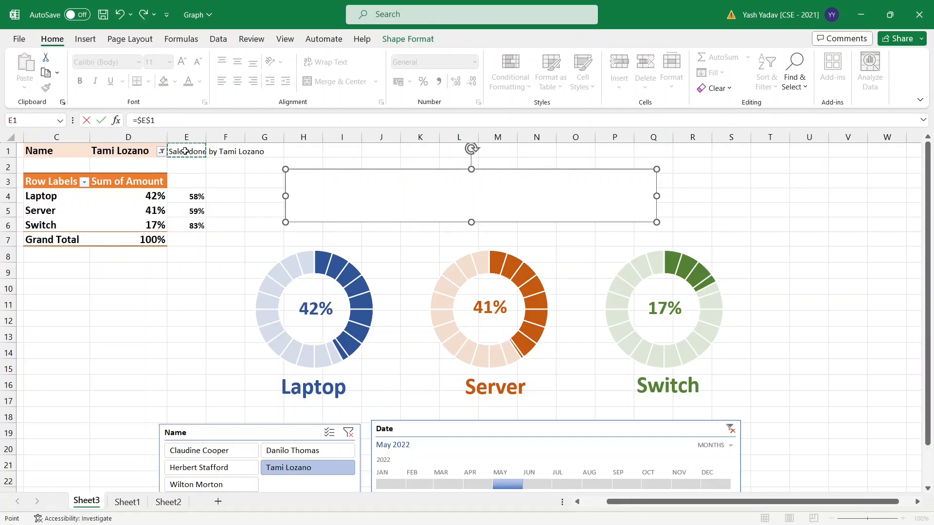
key("Return")
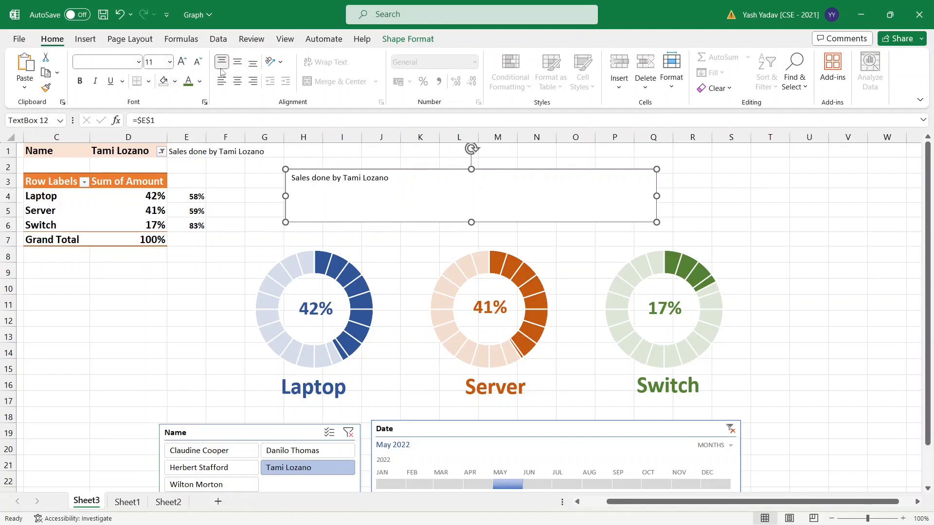
Centre the title text vertically and horizontally in its box and set the font size to 40
left_click(237, 62)
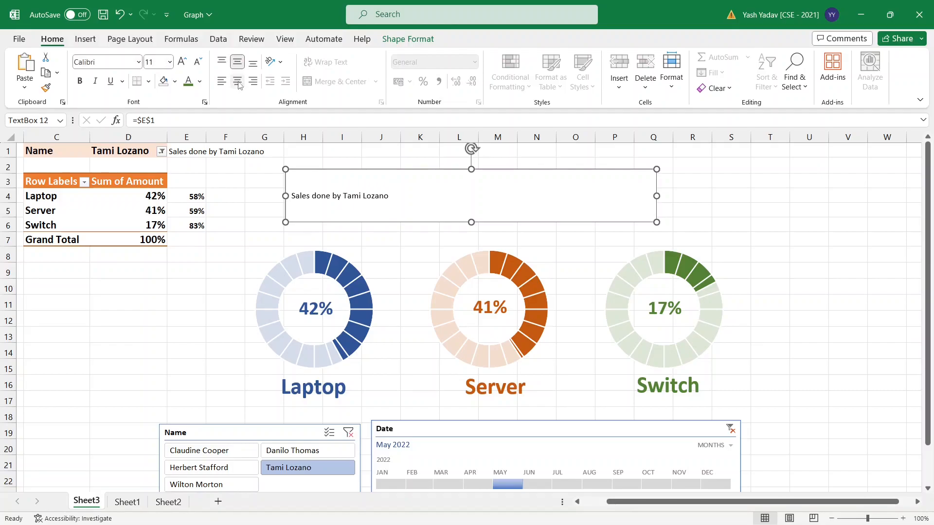
left_click(237, 85)
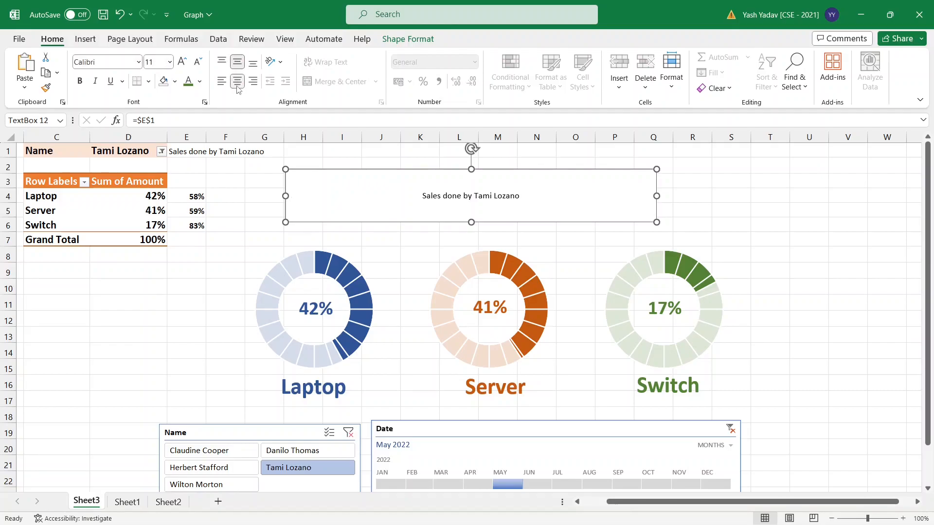
left_click(160, 61)
key("Return")
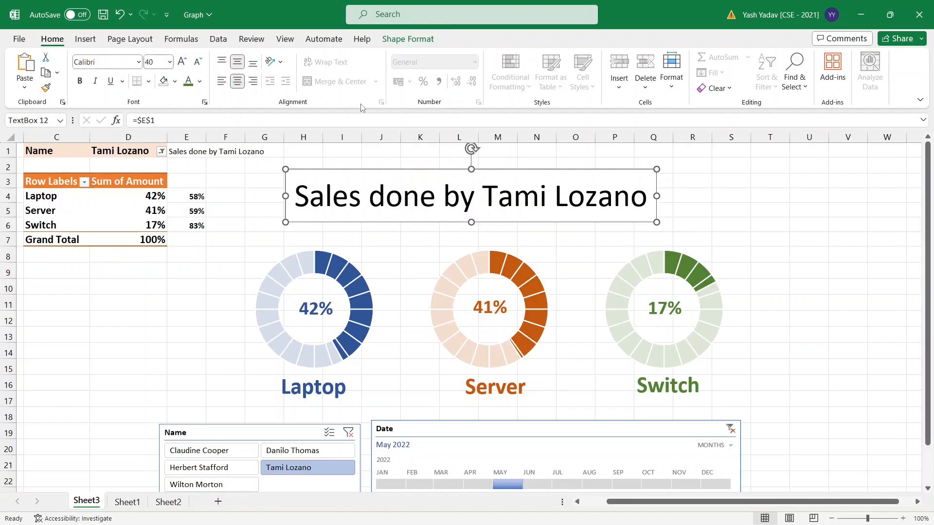
Reduce the title's font size first to 35 and finally to 30
left_click(153, 64)
type("35")
key("Return")
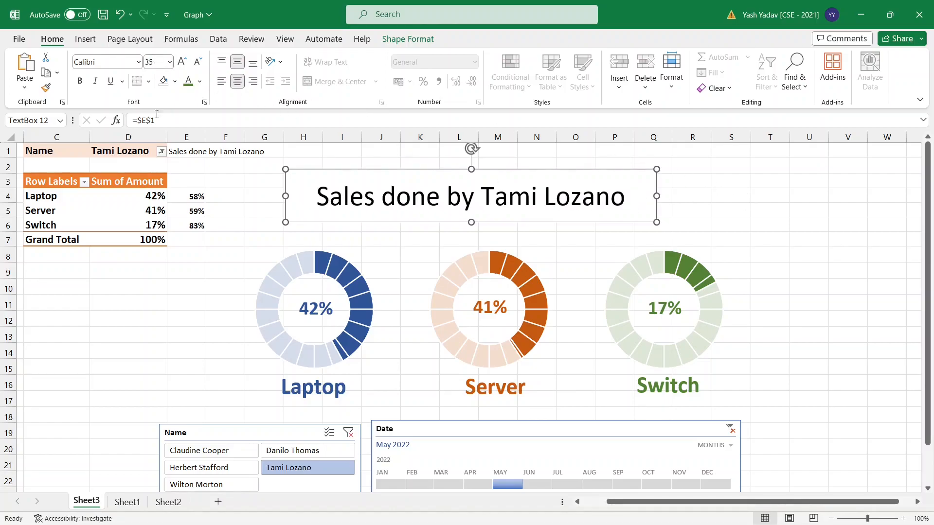
left_click(150, 62)
type("30")
key("Return")
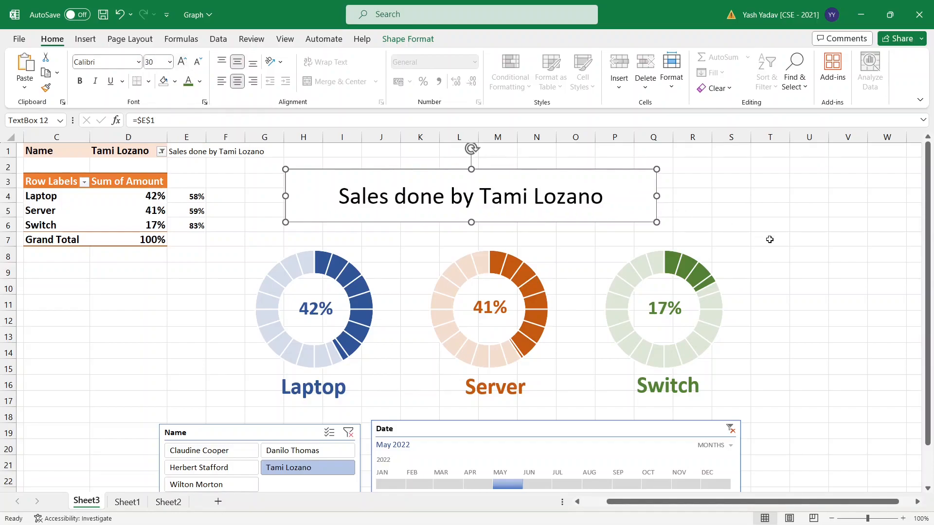
left_click(799, 211)
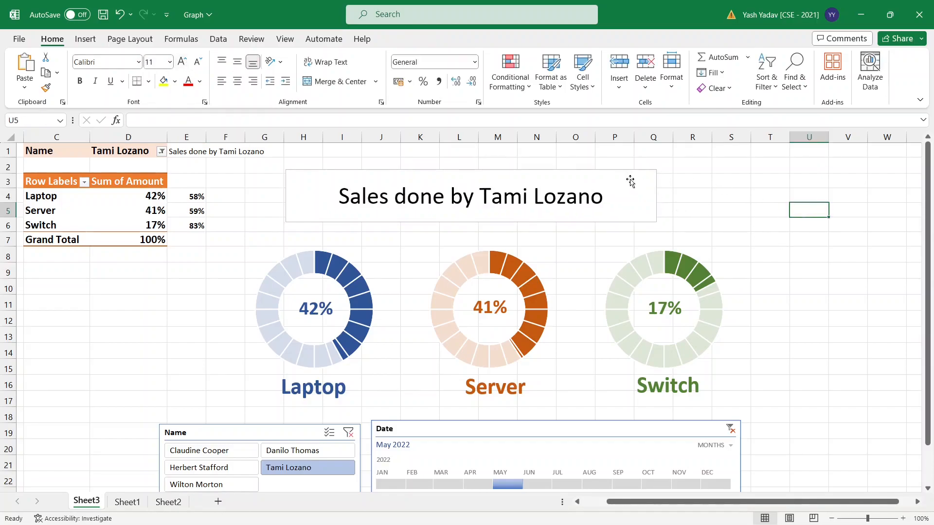
Fill the title text box with light gold and apply the solid blue WordArt style to its text
left_click(579, 184)
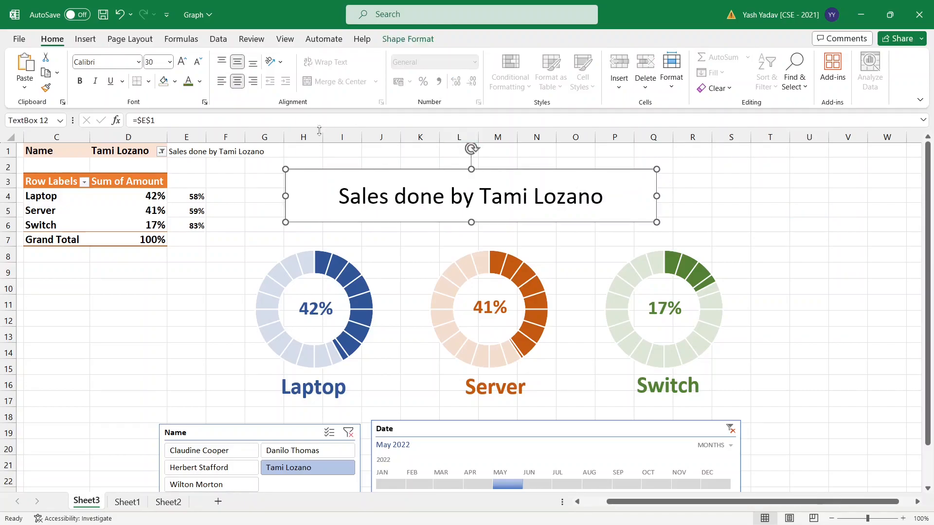
left_click(399, 39)
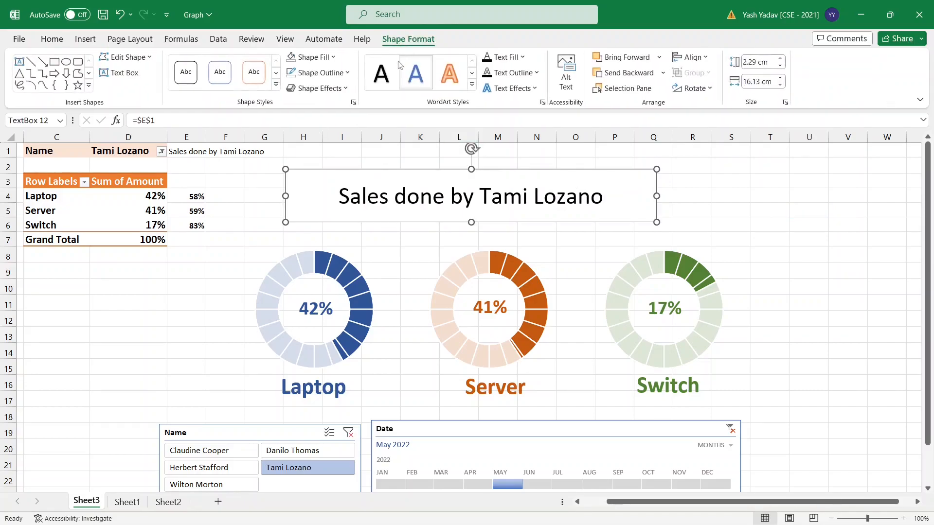
left_click(333, 57)
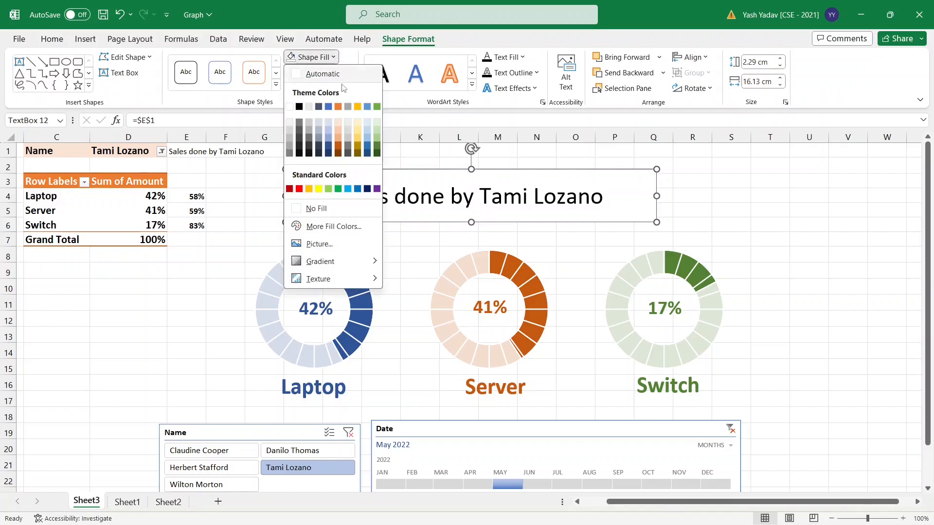
left_click(357, 131)
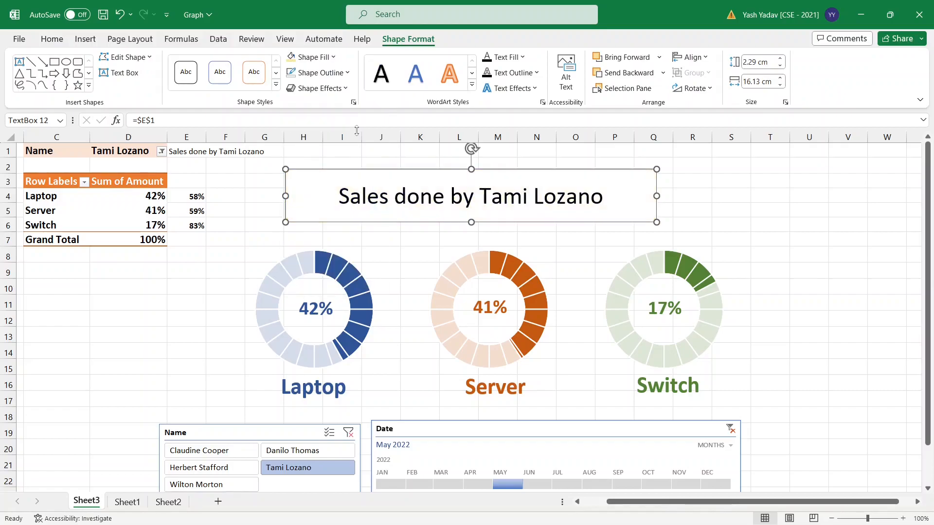
left_click(473, 87)
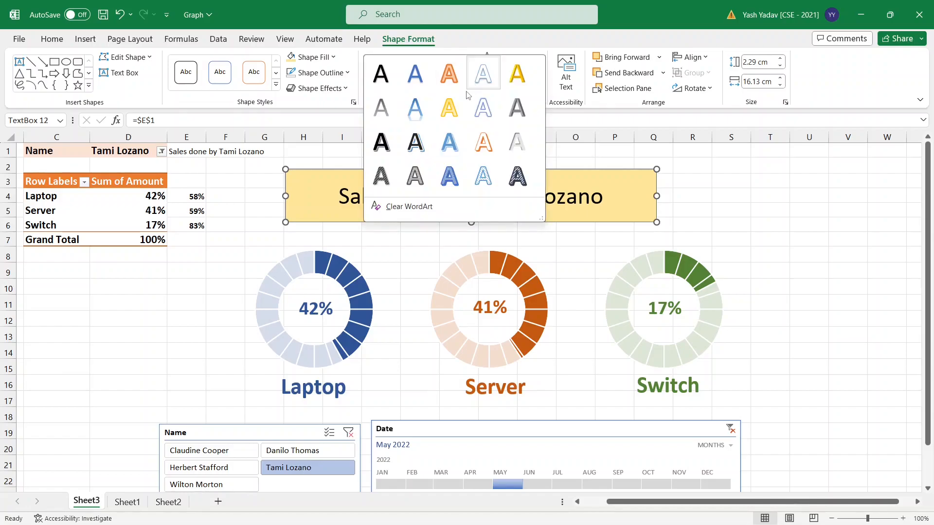
left_click(415, 104)
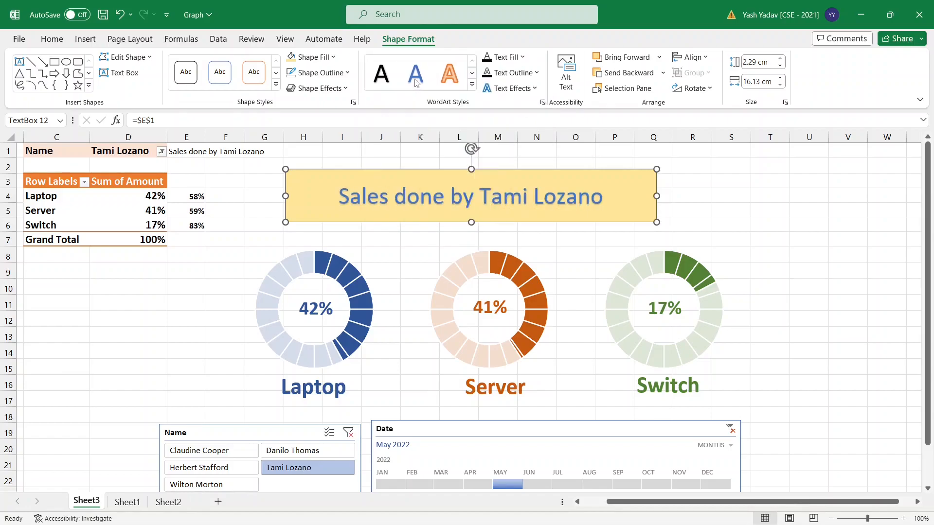
left_click(771, 292)
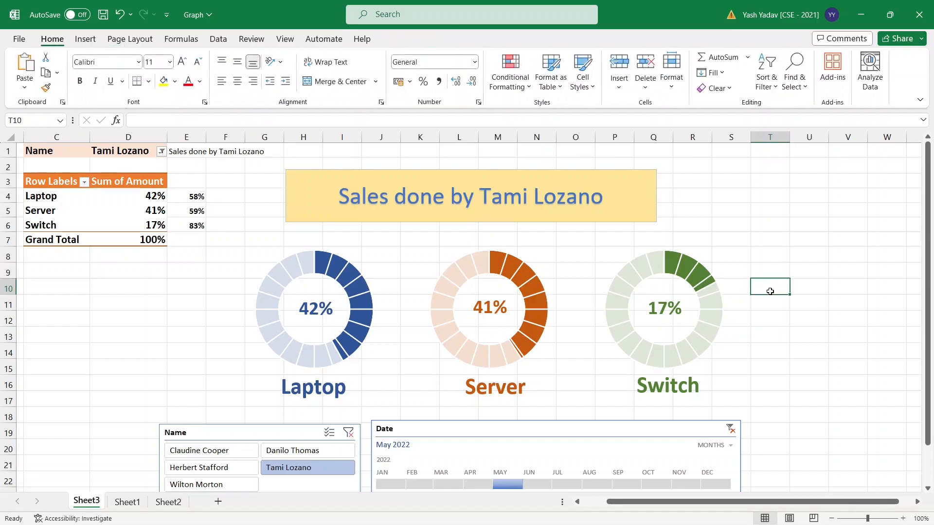
Stretch the Name slicer to match the Date timeline's height and shift both slightly right beneath the charts
scroll(770, 291, "down", 2)
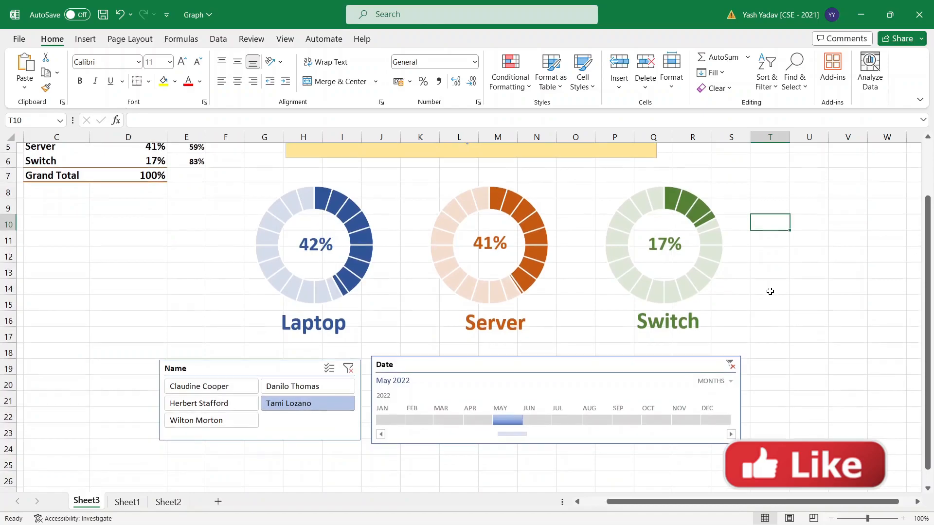
left_click(277, 366)
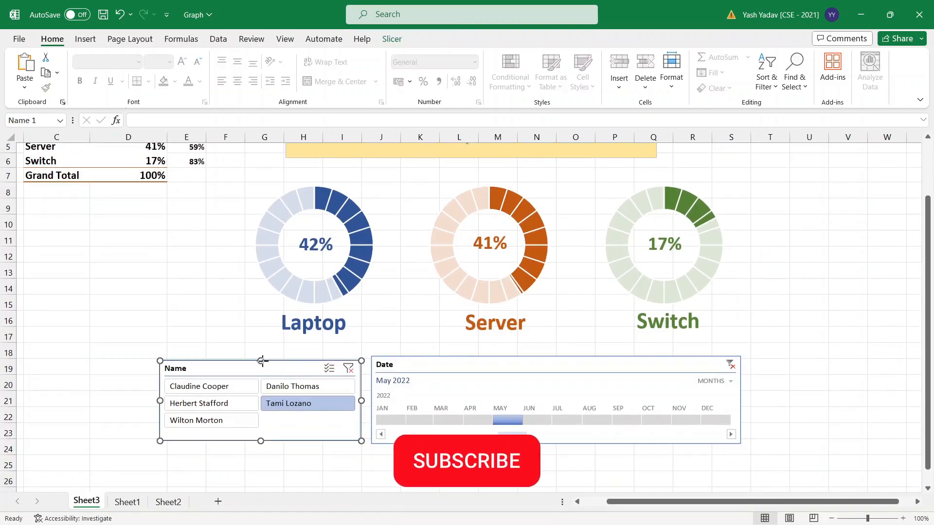
left_click_drag(262, 360, 262, 356)
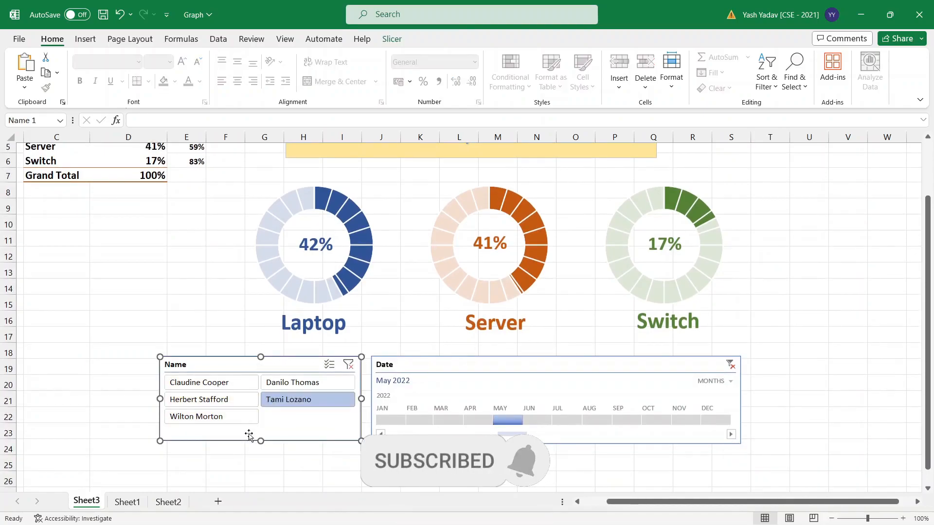
left_click_drag(260, 441, 260, 444)
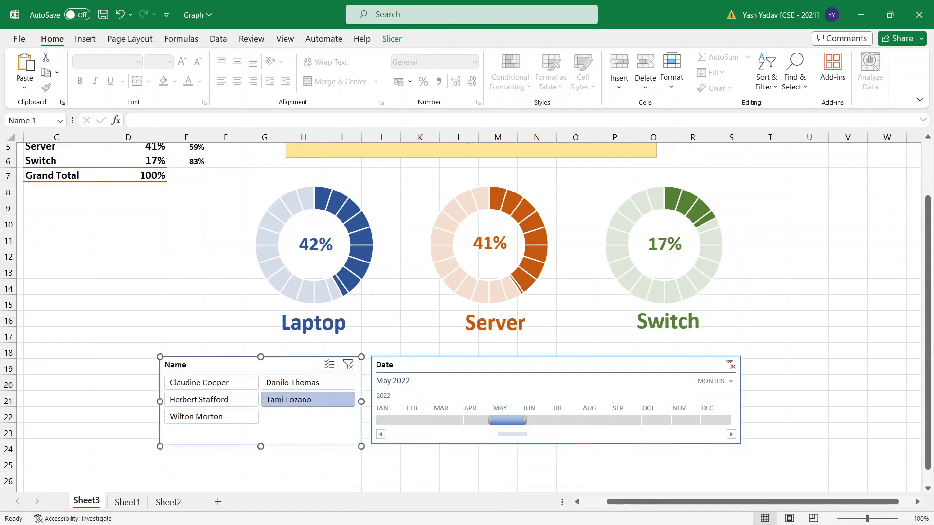
left_click(806, 372)
left_click_drag(502, 365, 538, 368)
left_click_drag(257, 364, 286, 364)
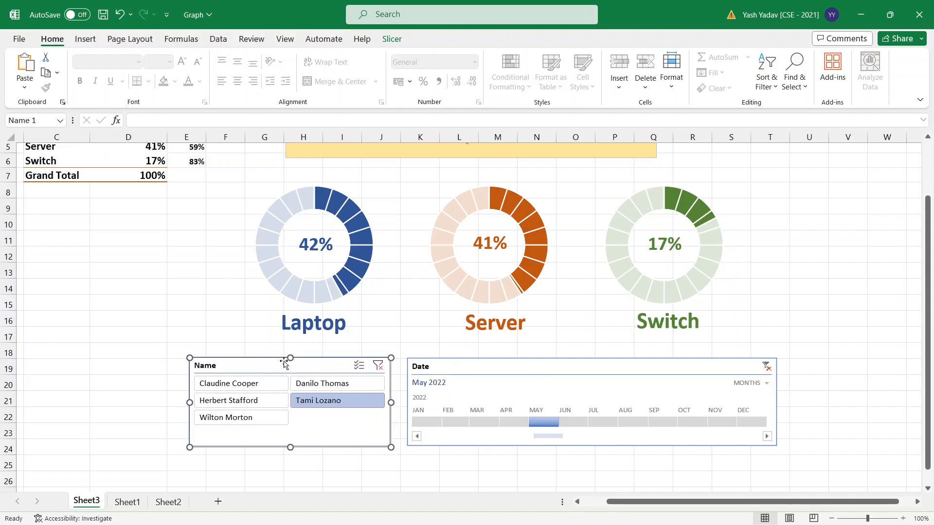
Draw a rounded rectangle about 26.67 by 4.95 cm around the slicer and timeline and send it to the back
left_click(85, 39)
left_click(209, 60)
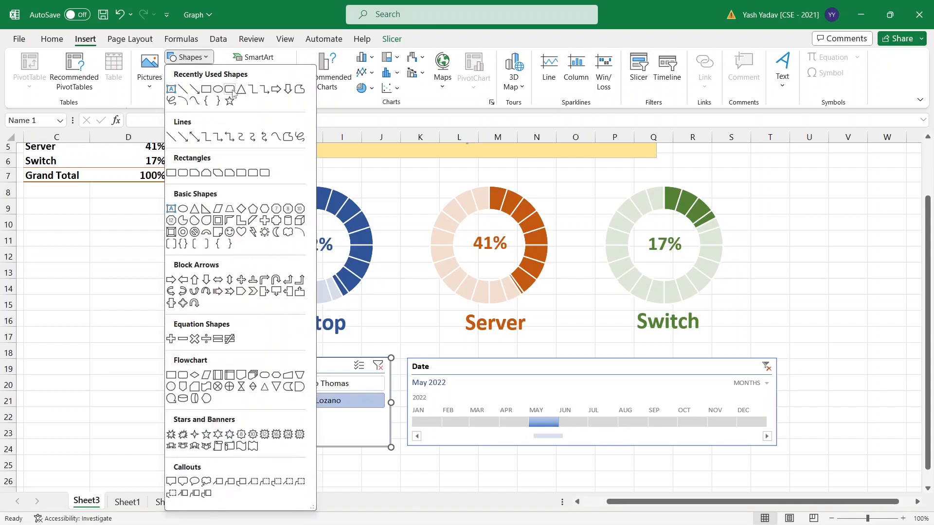
left_click(230, 90)
left_click_drag(177, 345, 790, 460)
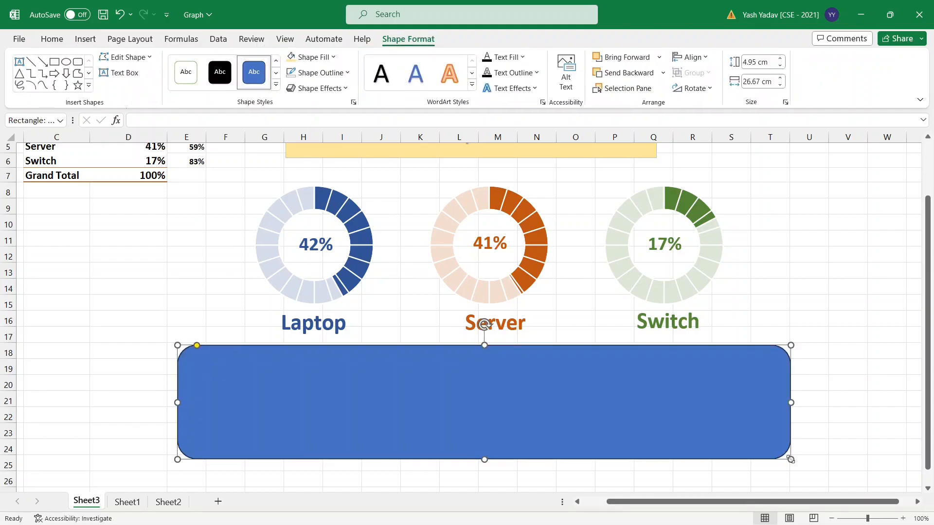
left_click(663, 74)
left_click(644, 108)
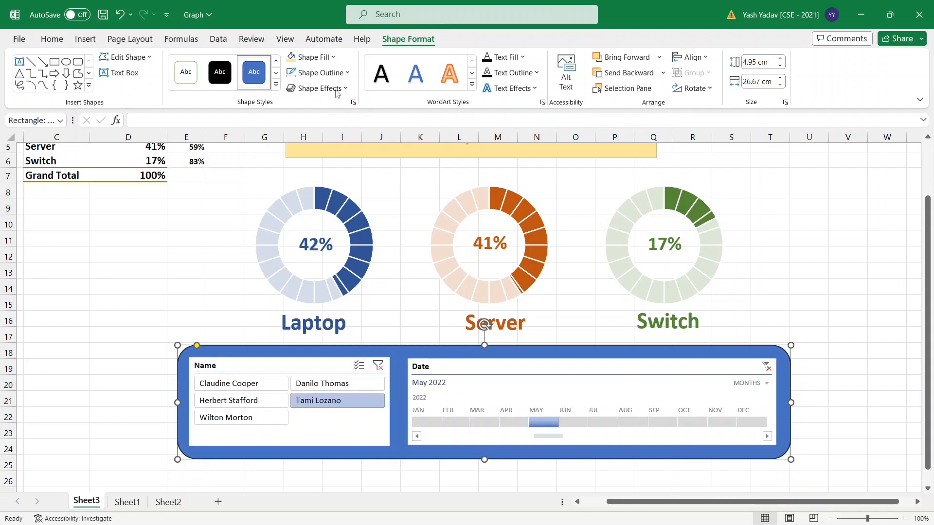
Fill the rounded rectangle behind the slicer and timeline with dark orange
left_click(334, 58)
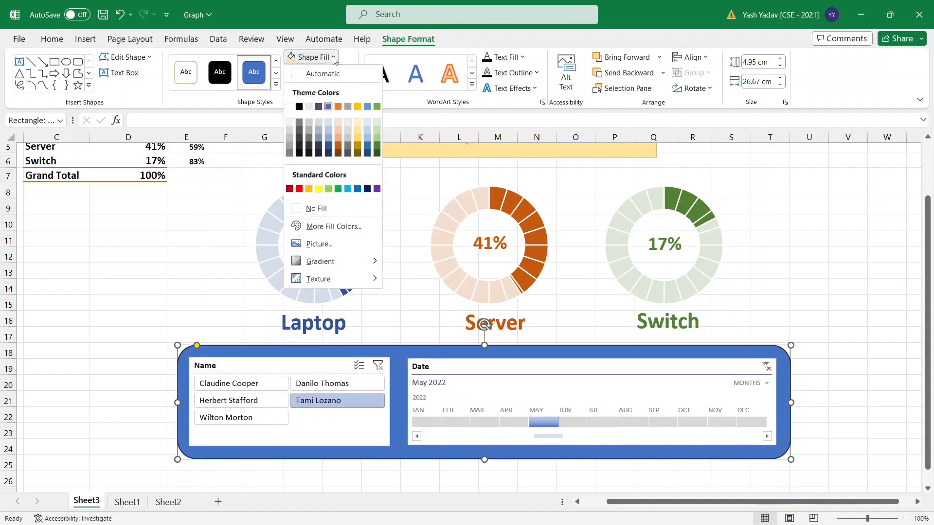
left_click(337, 146)
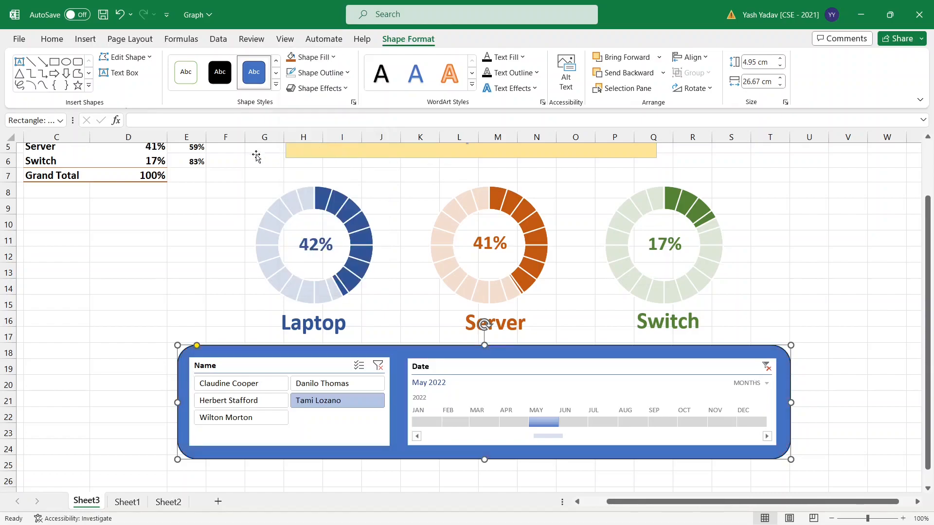
left_click(808, 250)
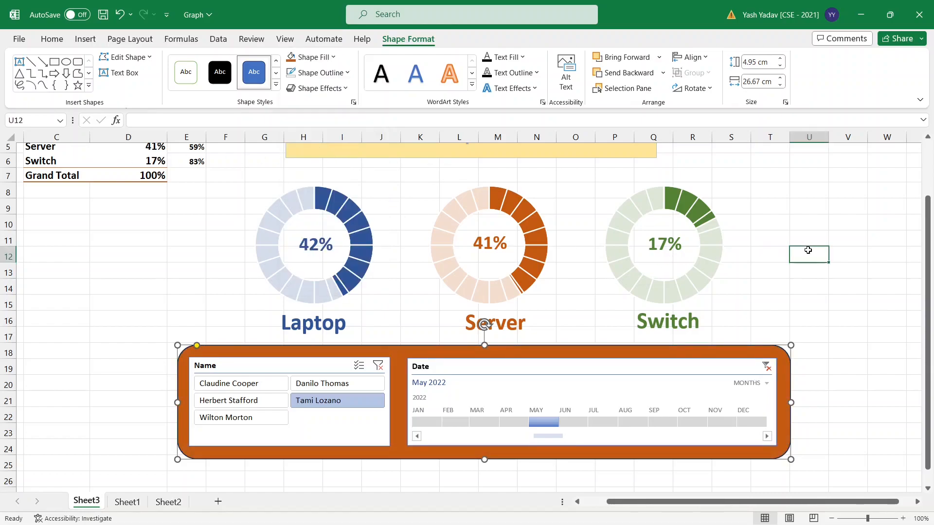
Turn off the sheet's gridlines and collapse the ribbon to enlarge the dashboard view
left_click(286, 40)
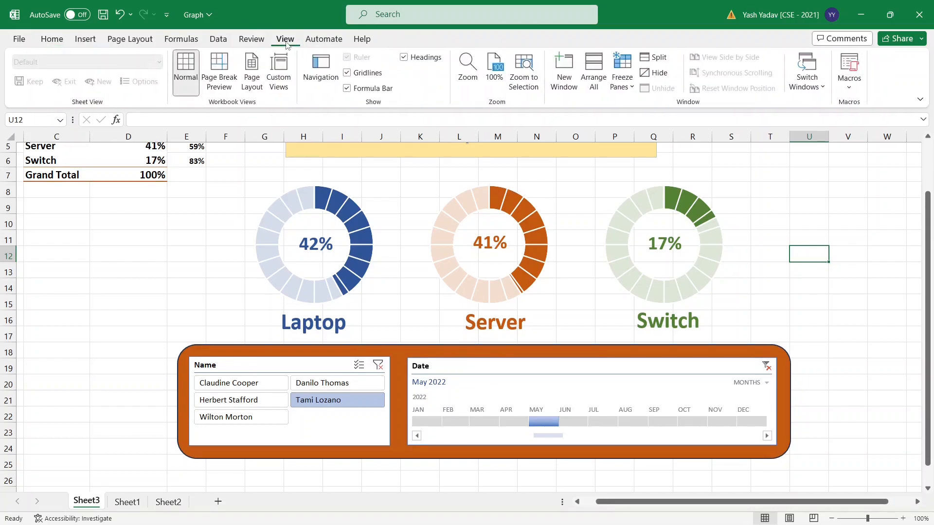
left_click(347, 73)
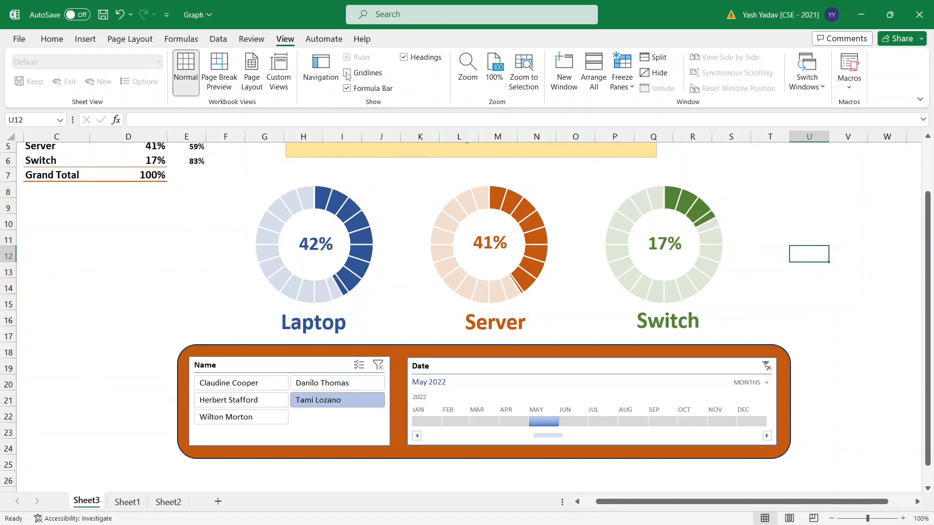
left_click(865, 309)
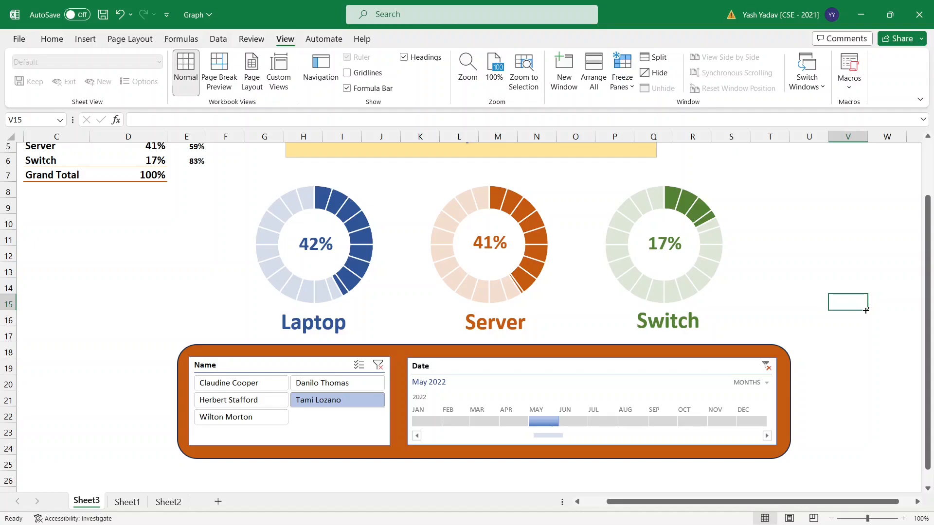
key("ctrl+F1")
left_click(855, 206)
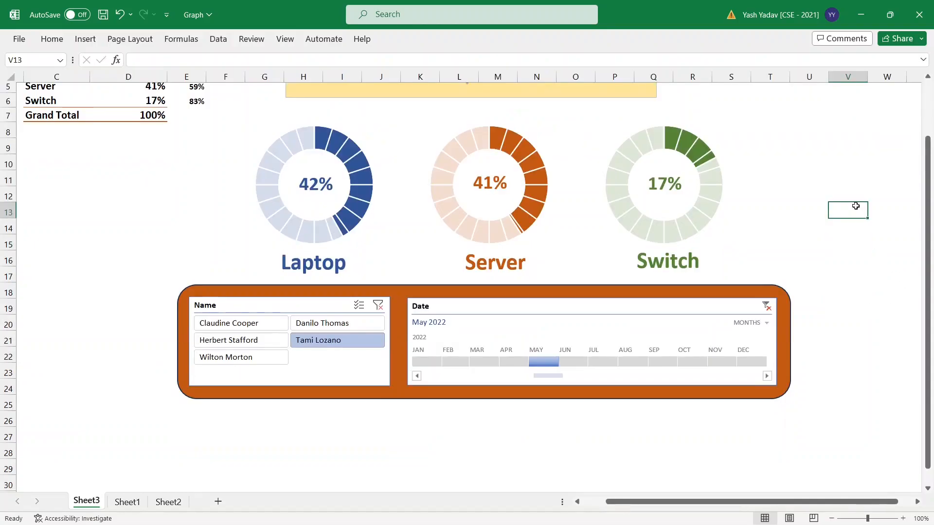
Test the dashboard filters with the first and third Name slicer entries, followed by November, June and April 2022 on the Date timeline
scroll(855, 206, "up", 2)
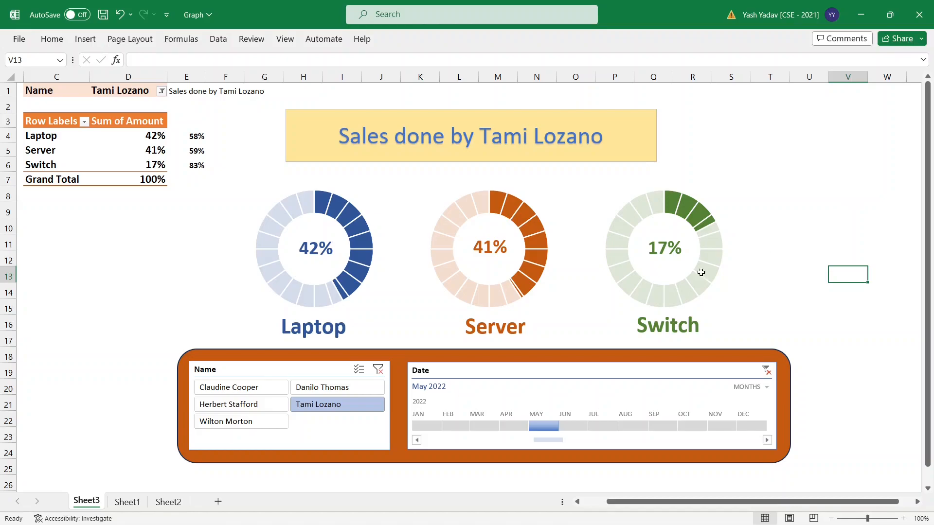
left_click(249, 387)
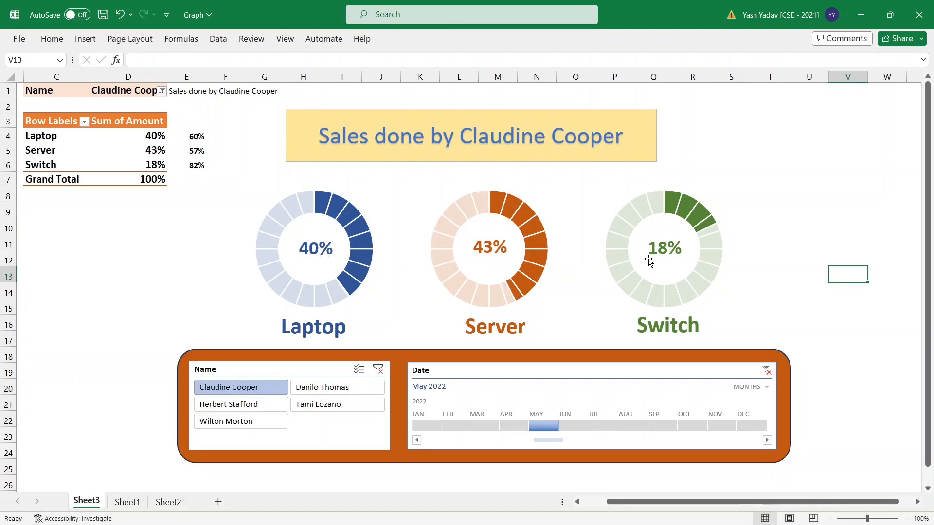
left_click(252, 414)
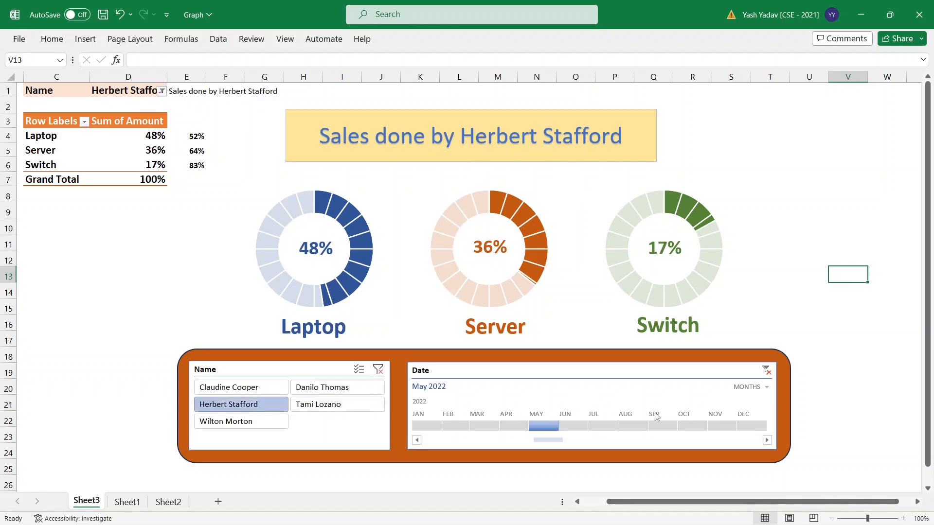
left_click(720, 426)
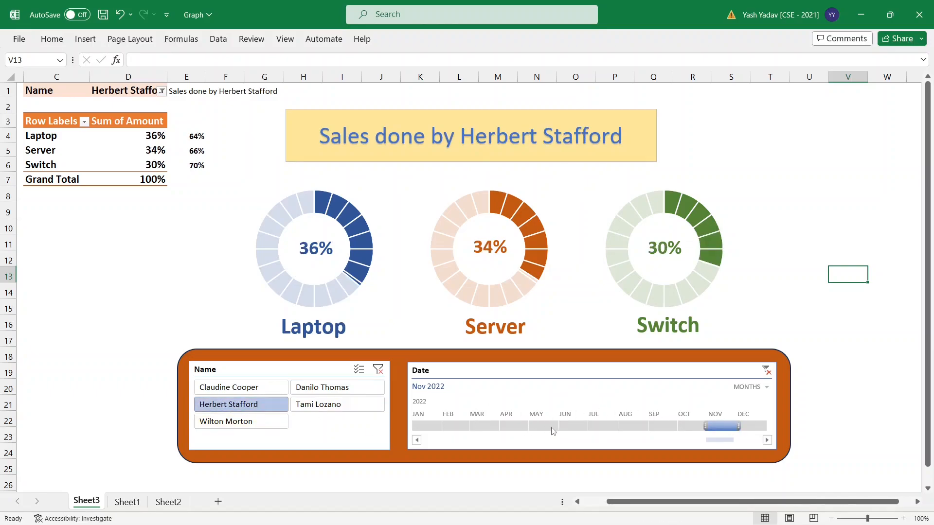
left_click(578, 428)
left_click(520, 428)
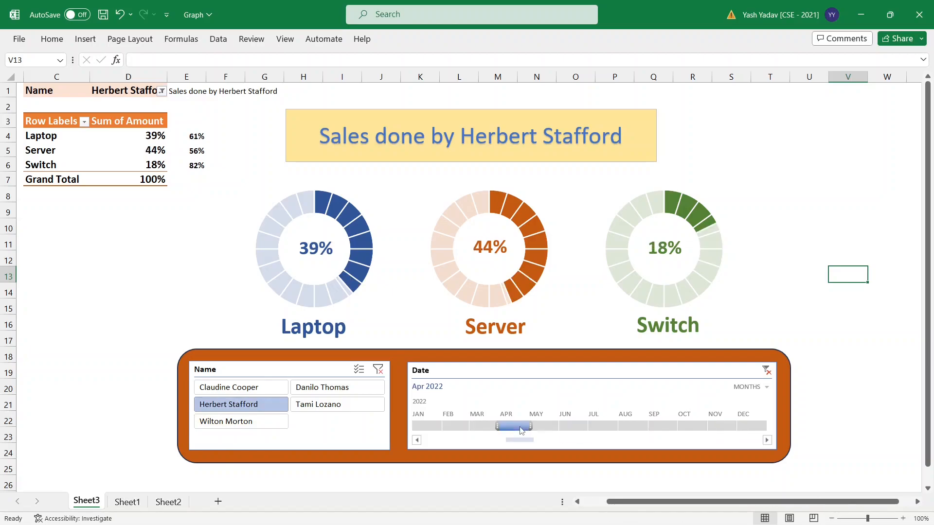
Filter the dashboard by the second and fourth Name slicer entries in turn and set the timeline to March 2022
left_click(311, 387)
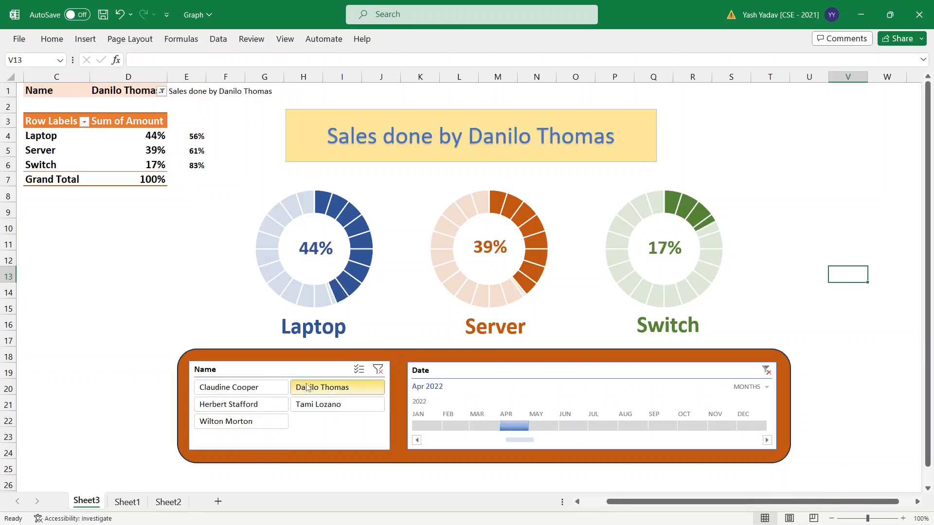
left_click(324, 407)
left_click(481, 426)
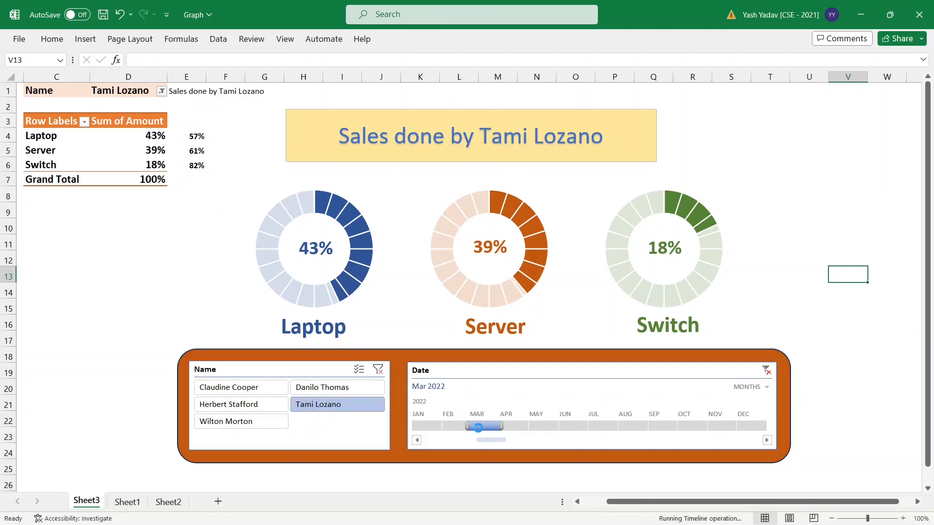
Switch the Date timeline to quarters and filter the charts by Q4 2022 and, after that, Q2 2022
left_click(766, 388)
left_click(770, 419)
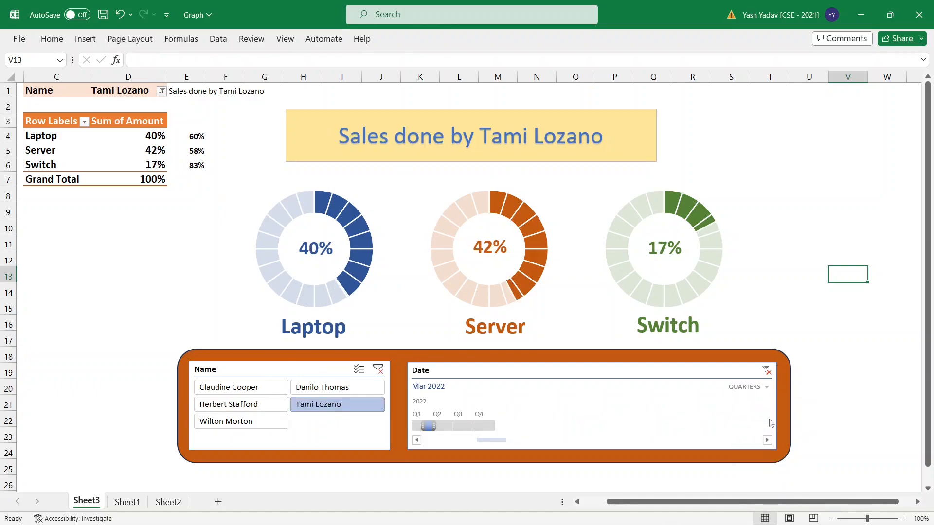
left_click(486, 426)
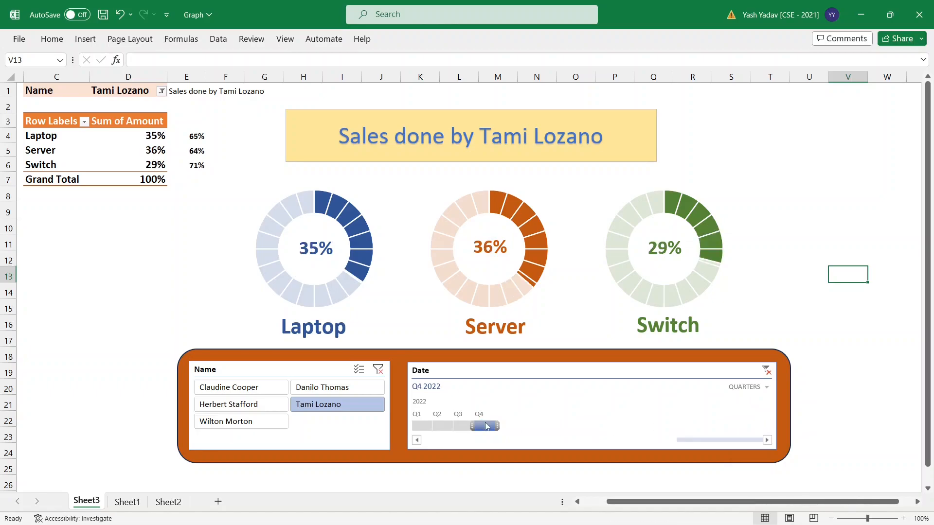
left_click(444, 426)
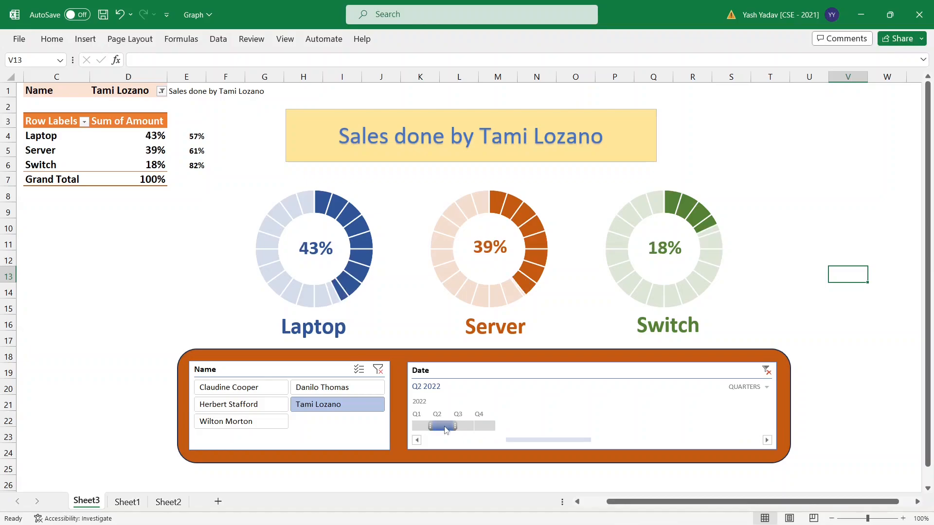
Filter the dashboard by the first slicer name with Q3 2022, followed by the last slicer name with Q2 2022
left_click(238, 390)
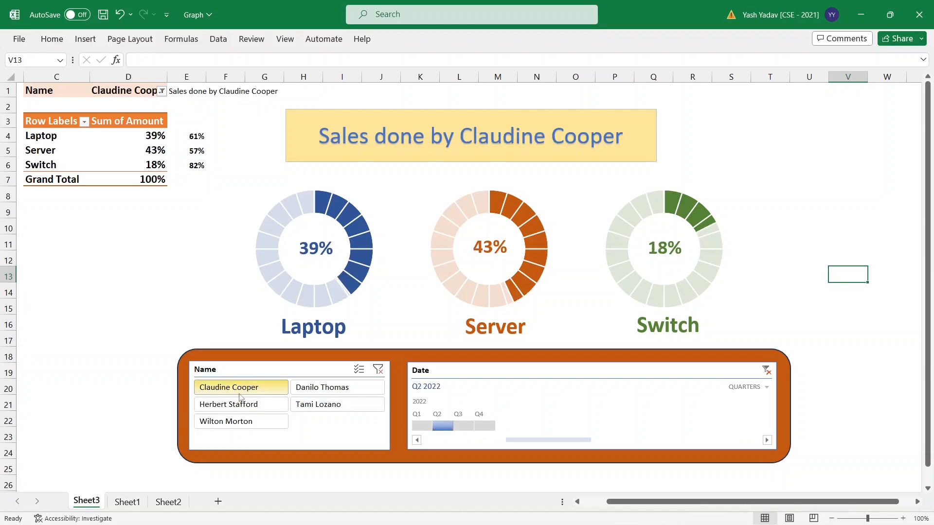
left_click(461, 426)
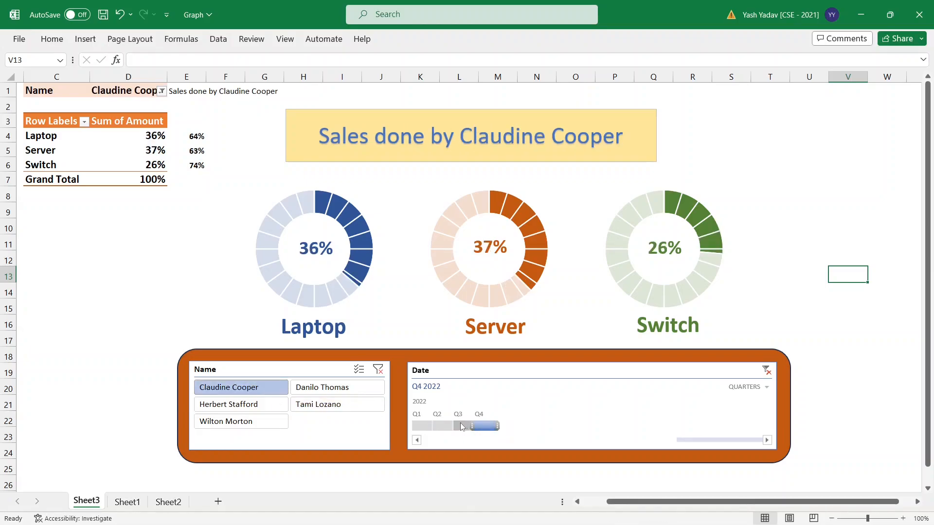
left_click(219, 421)
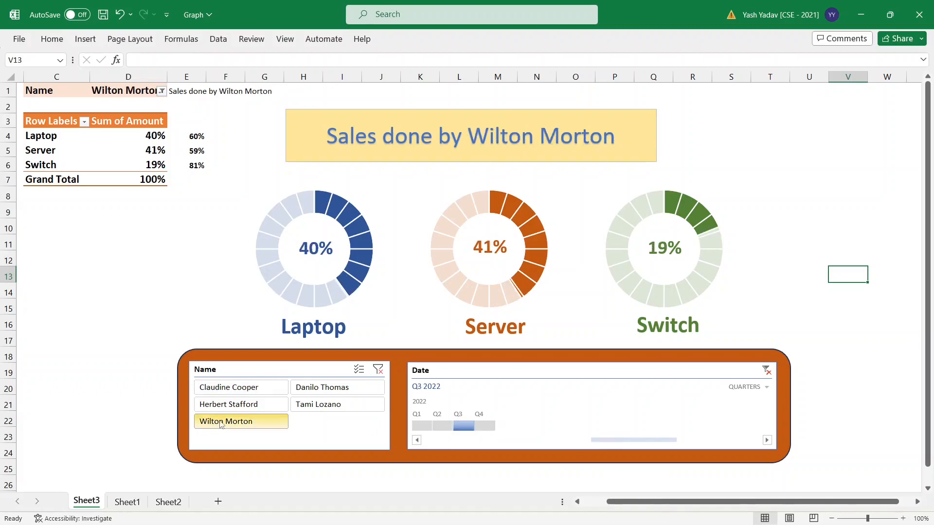
left_click(442, 425)
Return the Date timeline to the months level and select empty cell U15 beside the dashboard
left_click(767, 387)
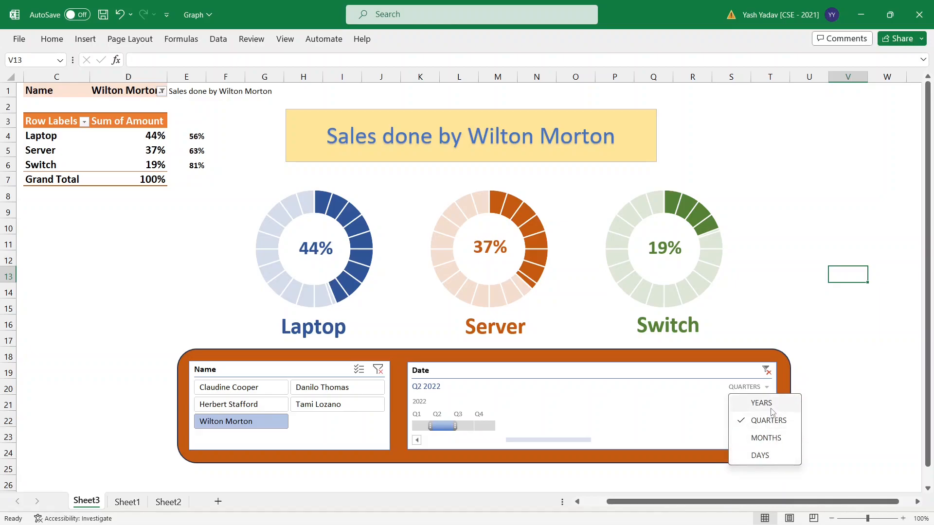
left_click(765, 438)
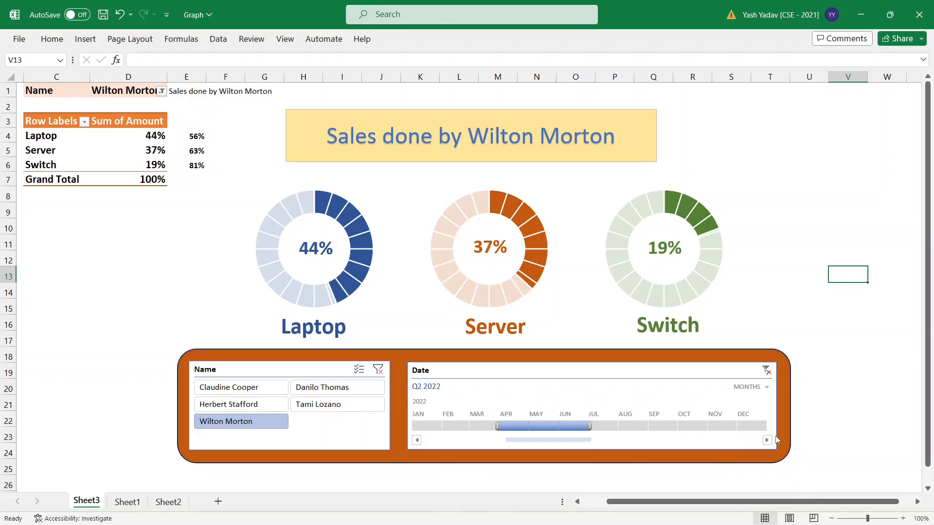
left_click(812, 309)
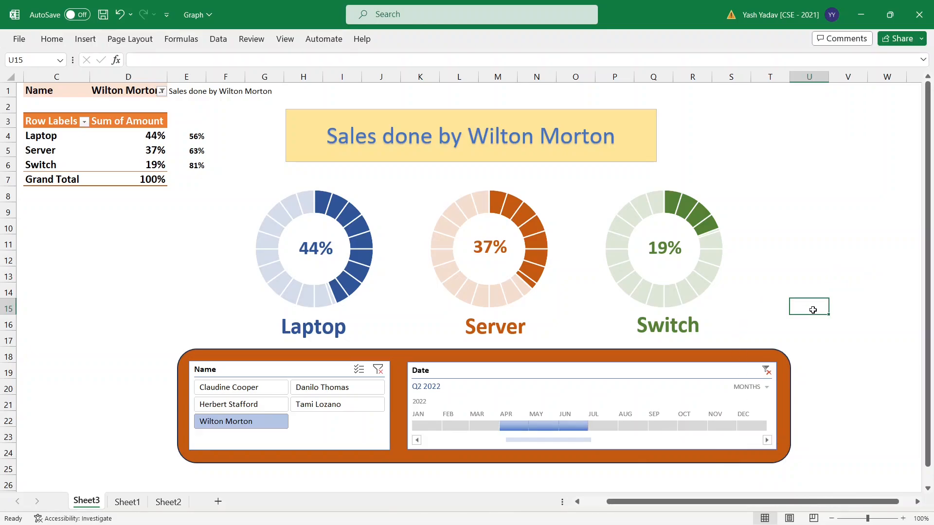